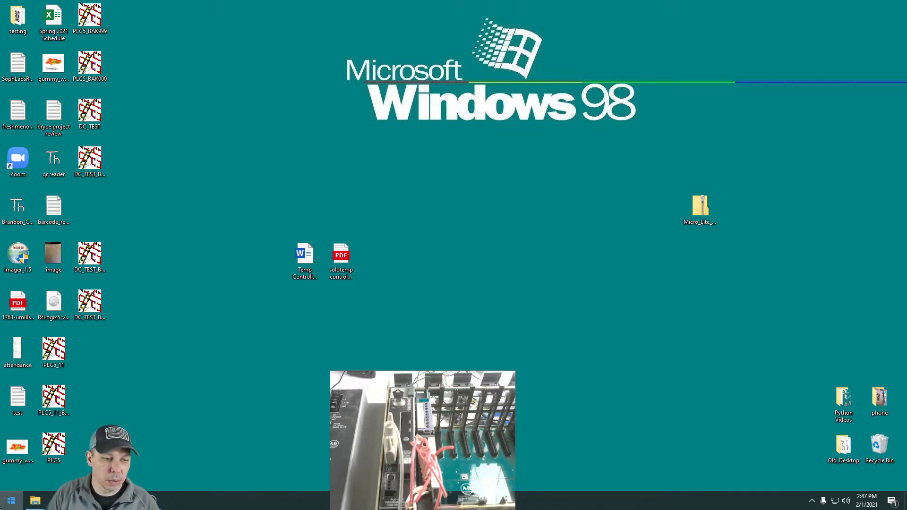
# Launch RSLinx Classic, place its window in the upper middle of the desktop, and open the driver configuration.
pyautogui.click(11, 501)
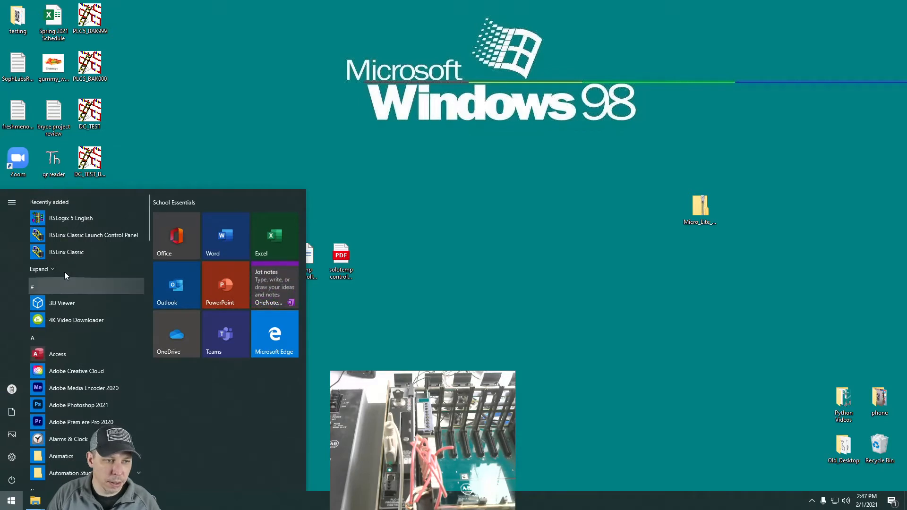
pyautogui.click(71, 256)
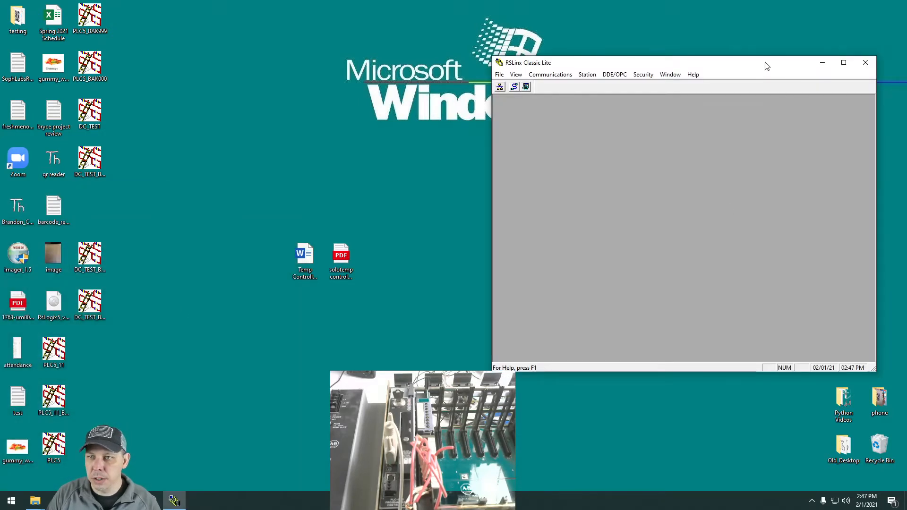
pyautogui.moveTo(764, 65); pyautogui.dragTo(547, 18)
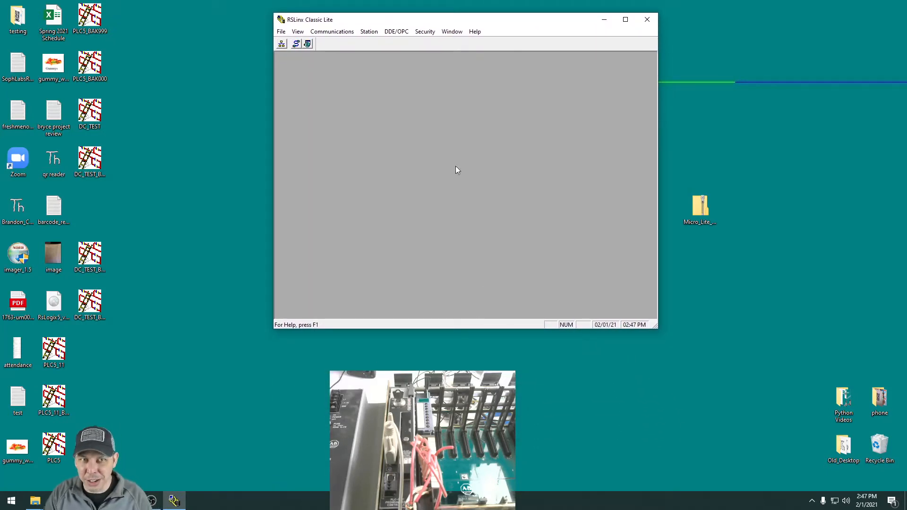
pyautogui.moveTo(486, 19); pyautogui.dragTo(484, 9)
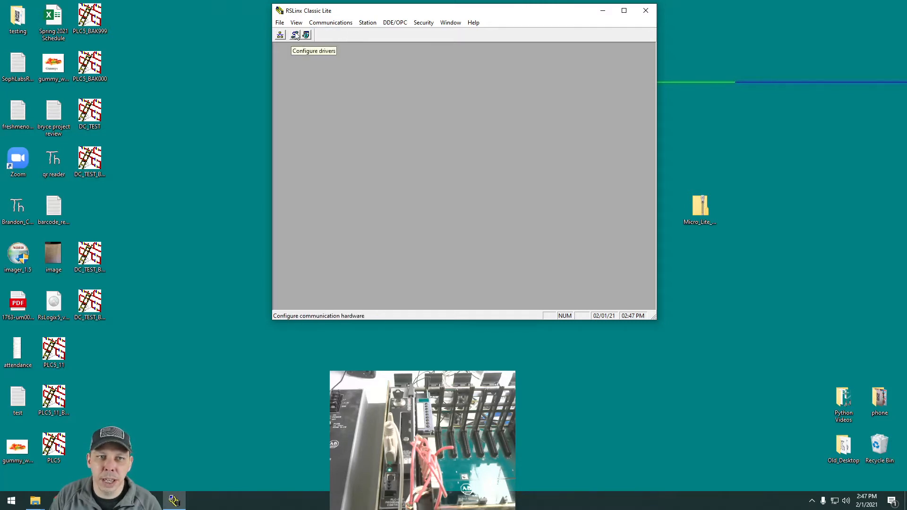
pyautogui.click(335, 24)
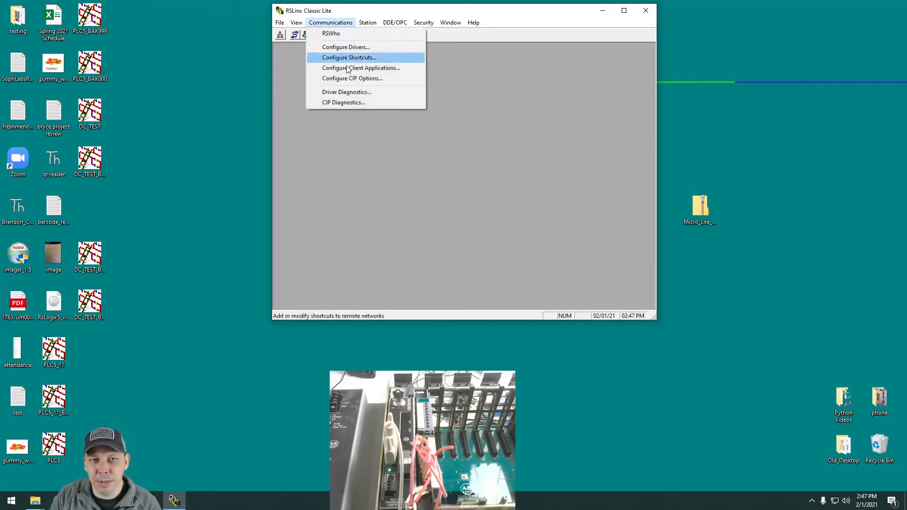
pyautogui.click(296, 38)
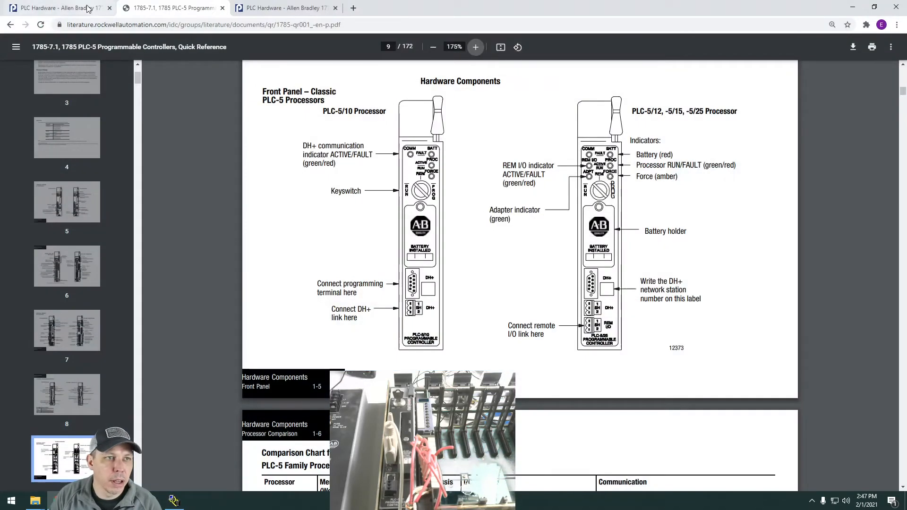
# Switch to the browser's 1771-A2B chassis product page, examine the photos of its slots, backplane switches and label, and close the photo viewer.
pyautogui.click(88, 8)
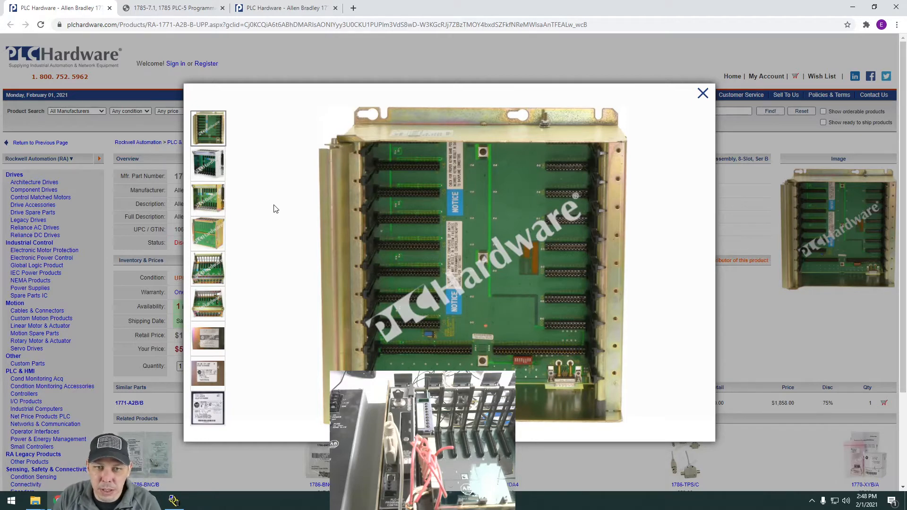
pyautogui.click(209, 166)
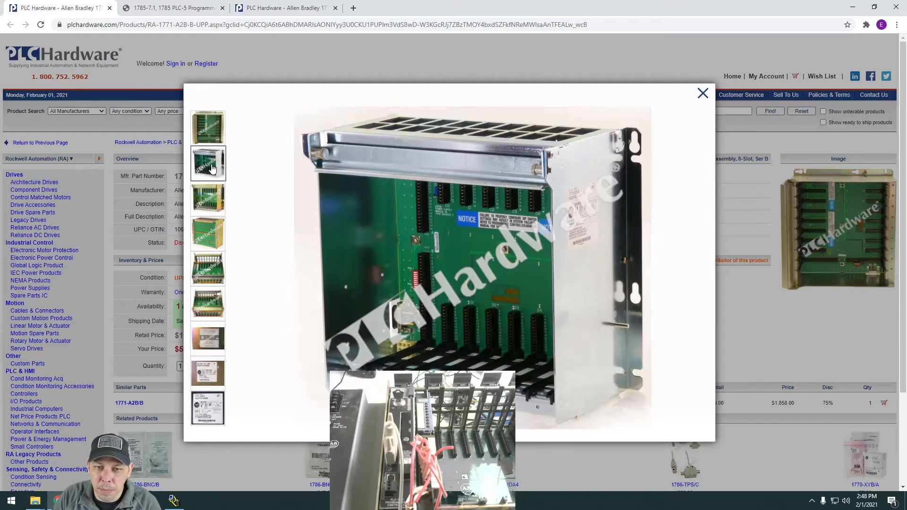
pyautogui.click(209, 198)
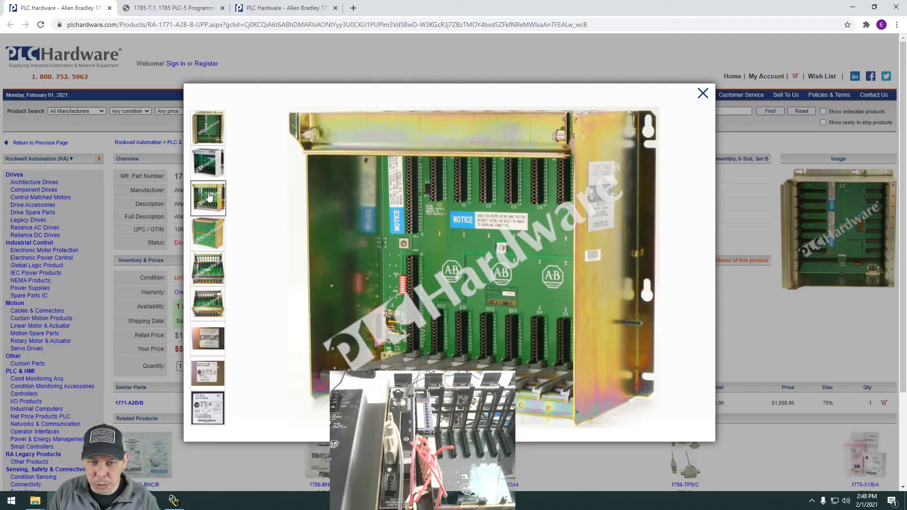
pyautogui.moveTo(335, 258)
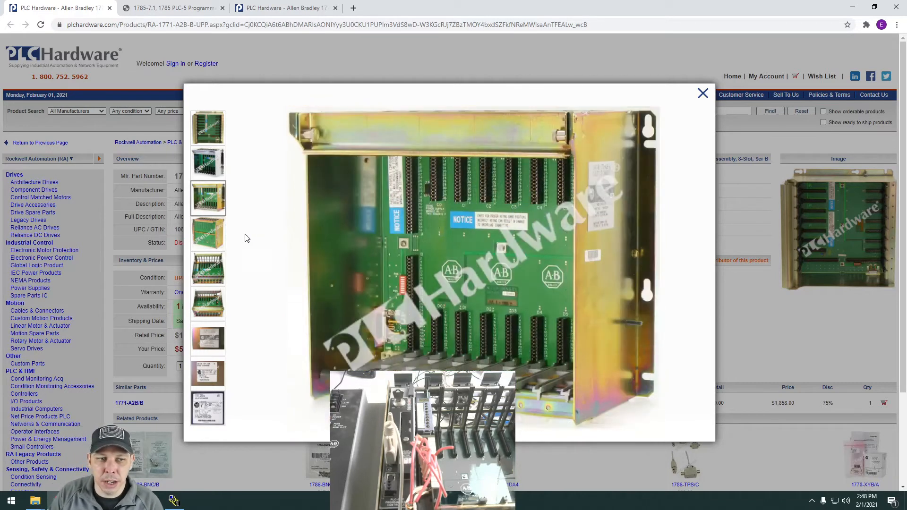
pyautogui.click(217, 238)
pyautogui.click(218, 282)
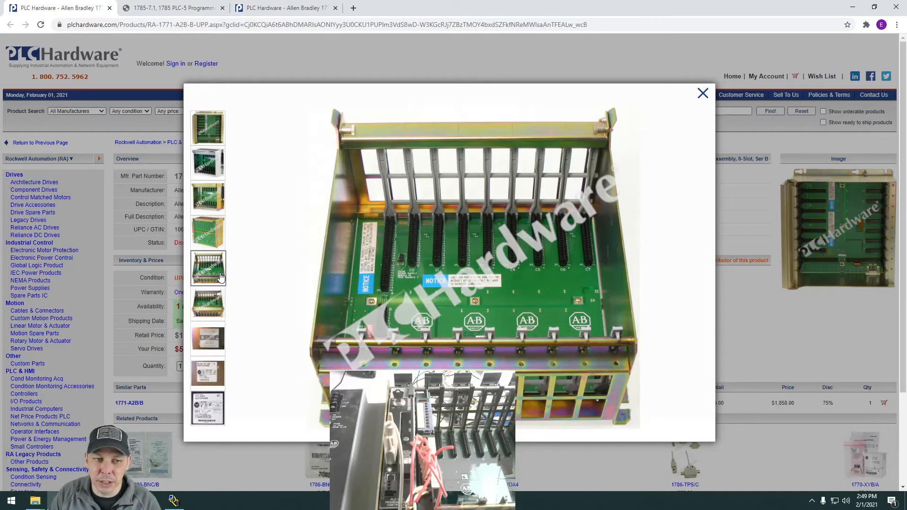
pyautogui.moveTo(217, 202)
pyautogui.moveTo(414, 261)
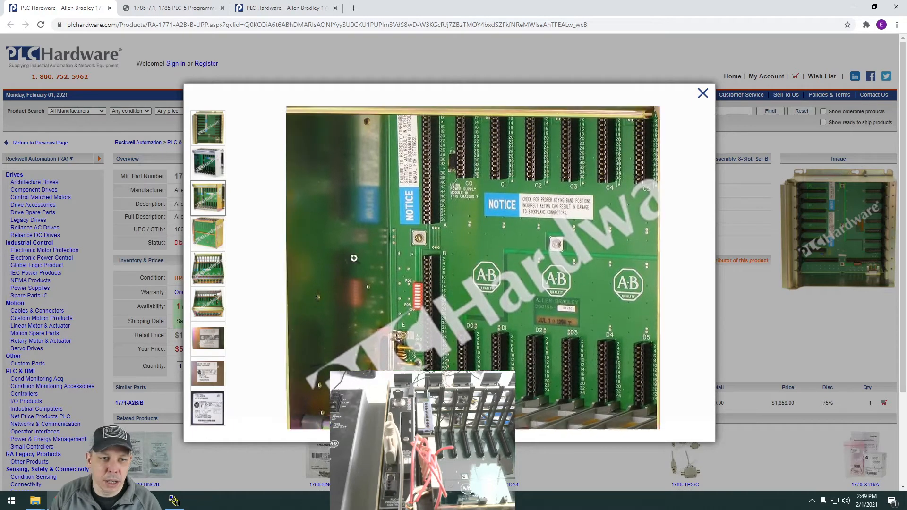
pyautogui.moveTo(217, 342)
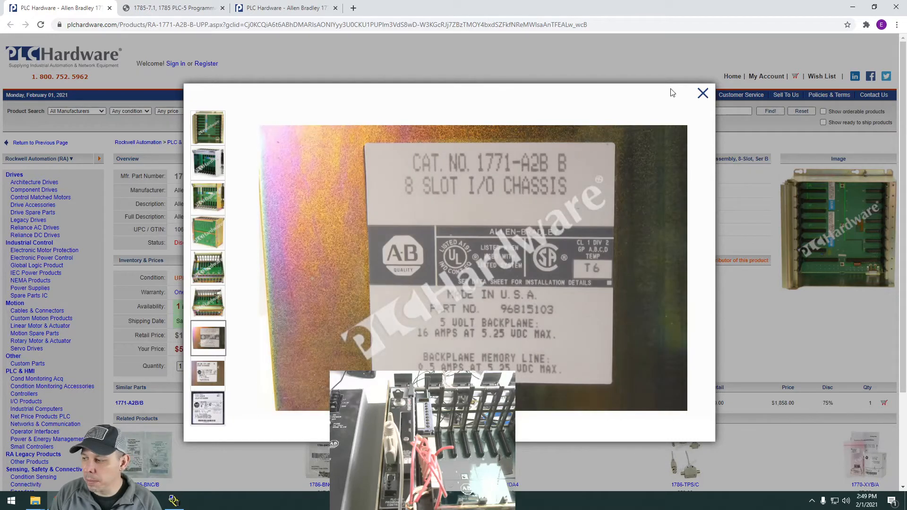
pyautogui.click(702, 93)
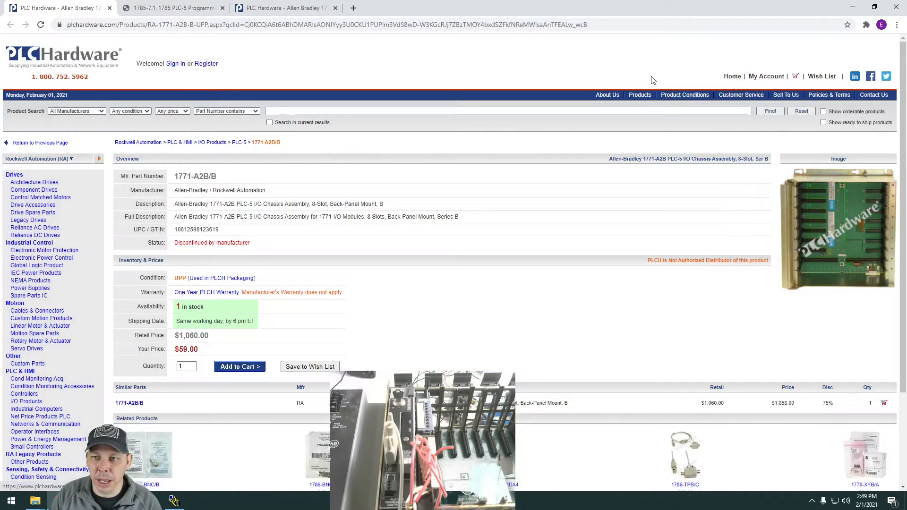
# Bring up the 1785 PLC-5 Quick Reference PDF and examine the front panel diagram of the classic PLC-5 processors.
pyautogui.click(185, 13)
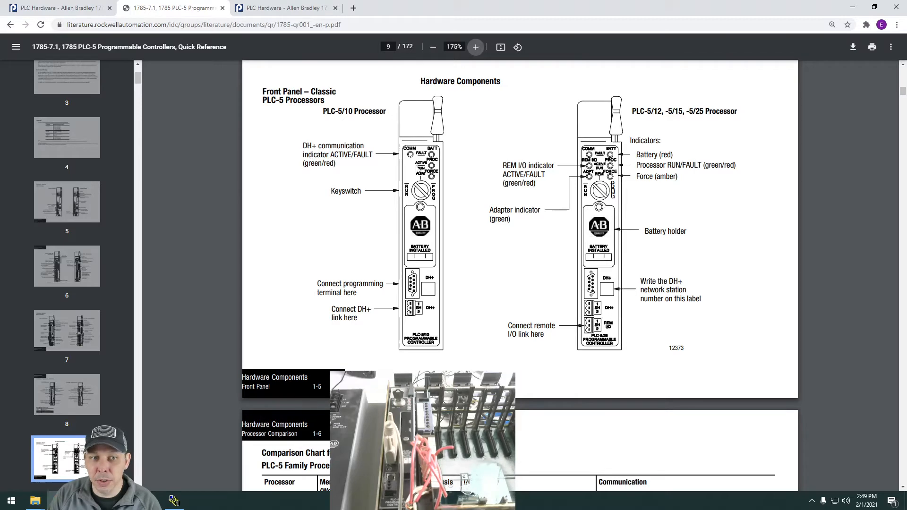
pyautogui.scroll(5, 478, 184)
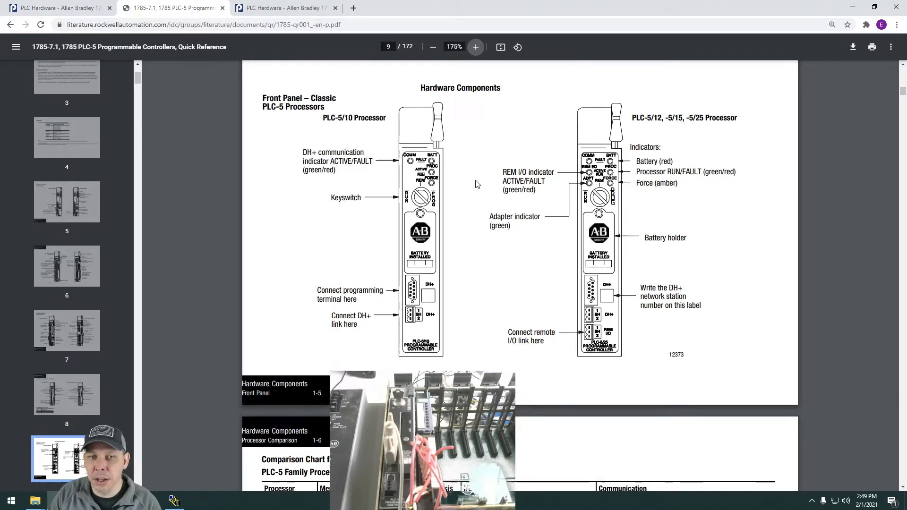
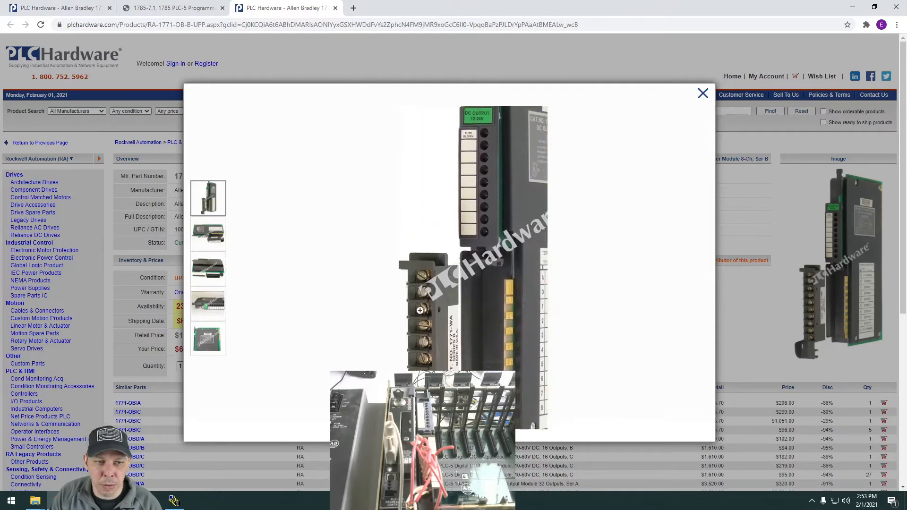
# Examine the photos of the 1771-OB DC output module's terminal label, side plate and indicators, and close the photo viewer.
pyautogui.click(208, 234)
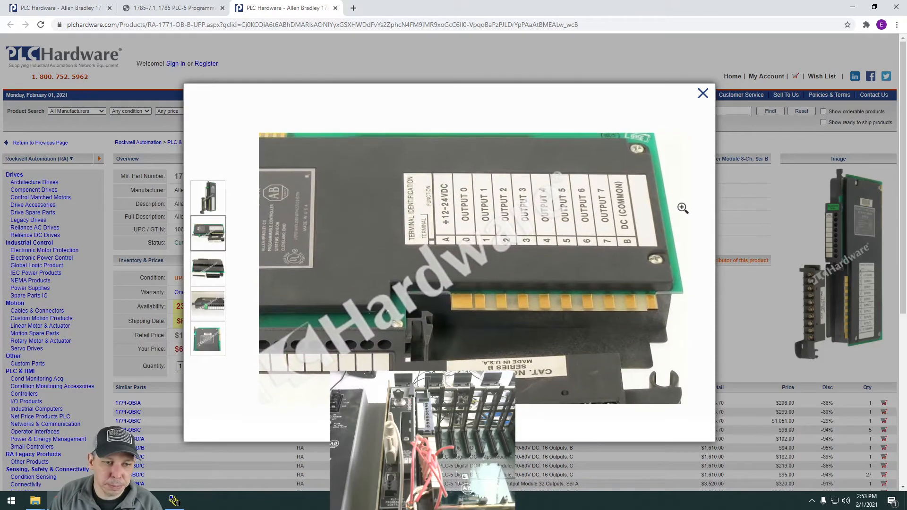
pyautogui.click(204, 351)
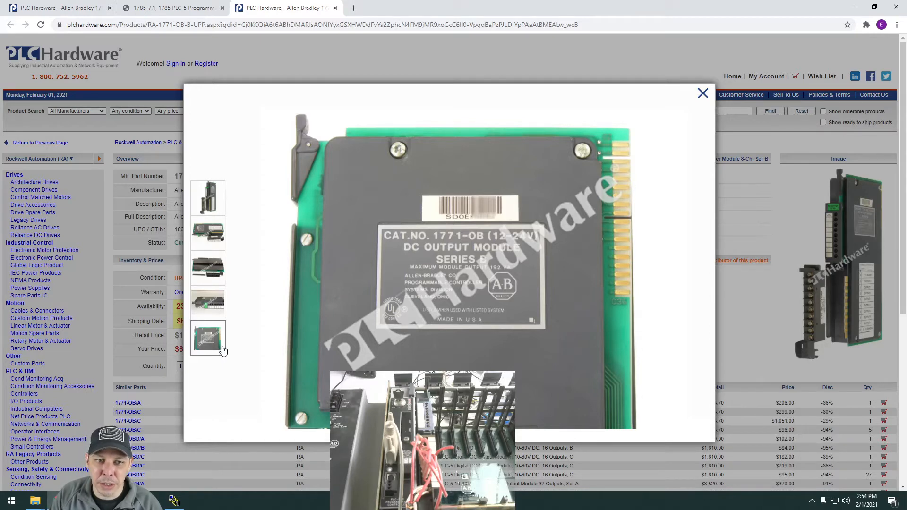
pyautogui.click(208, 311)
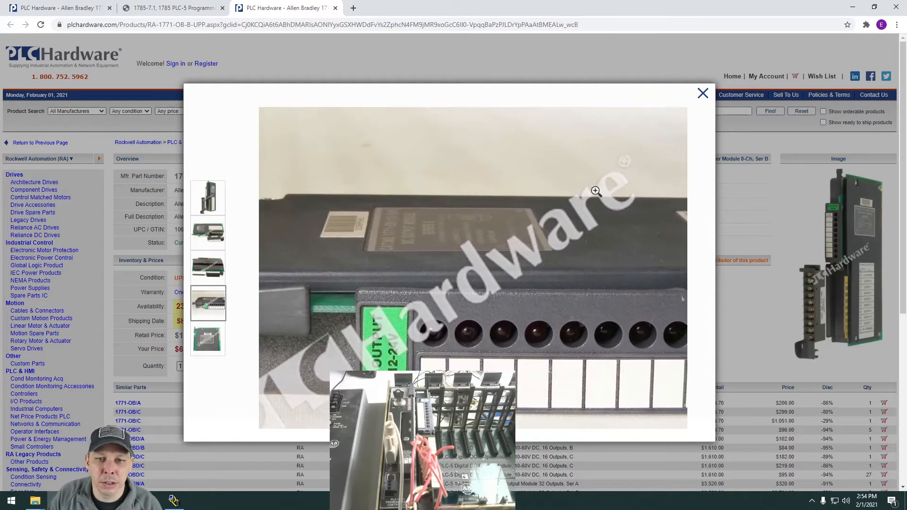
pyautogui.click(703, 93)
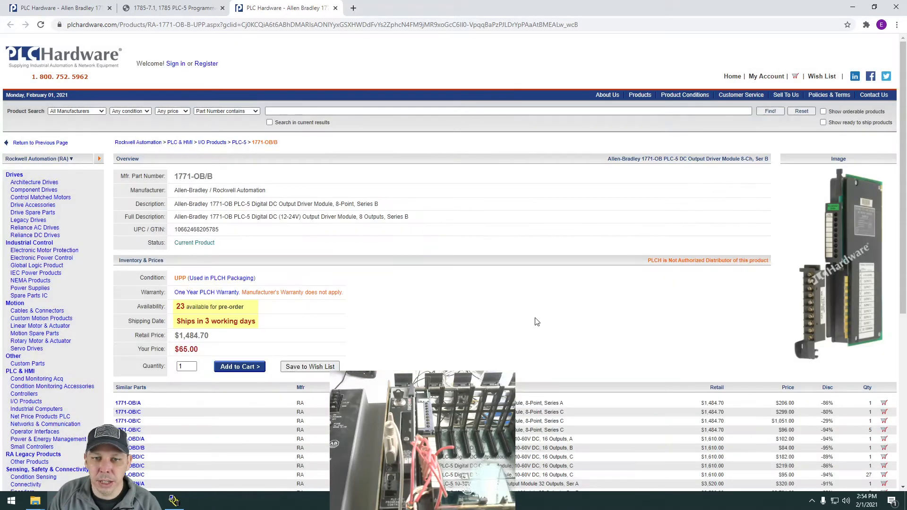
# Revisit the 1771-A2B chassis page, the PLC-5 front panel diagrams and the 1771-OB page, and minimize the browser to return to RSLinx Classic.
pyautogui.click(68, 9)
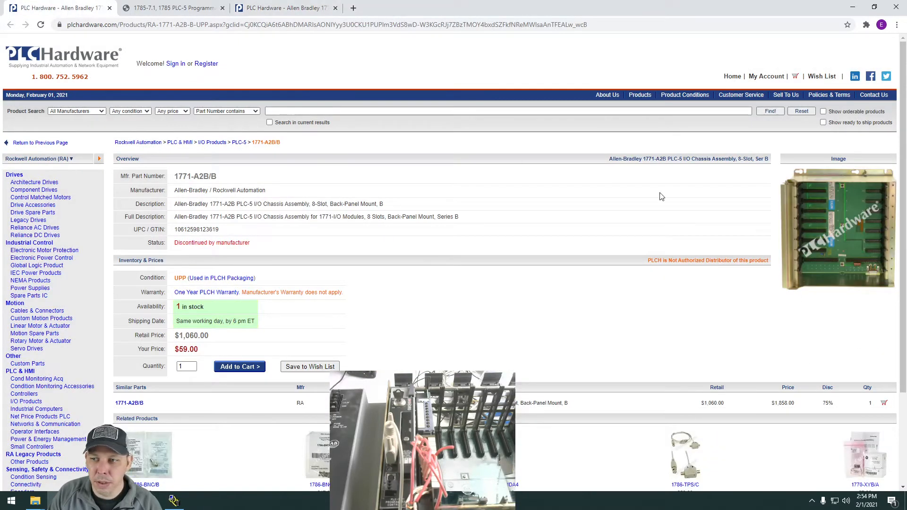
pyautogui.click(203, 11)
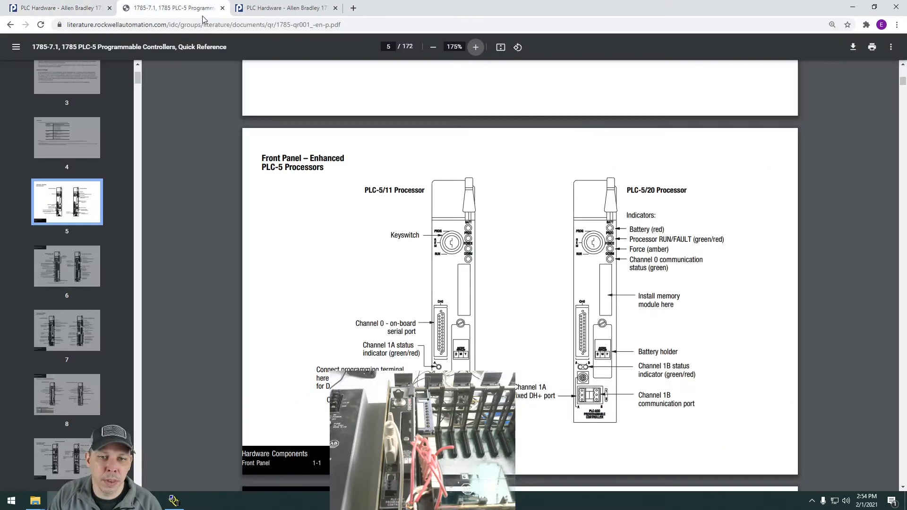
pyautogui.click(281, 10)
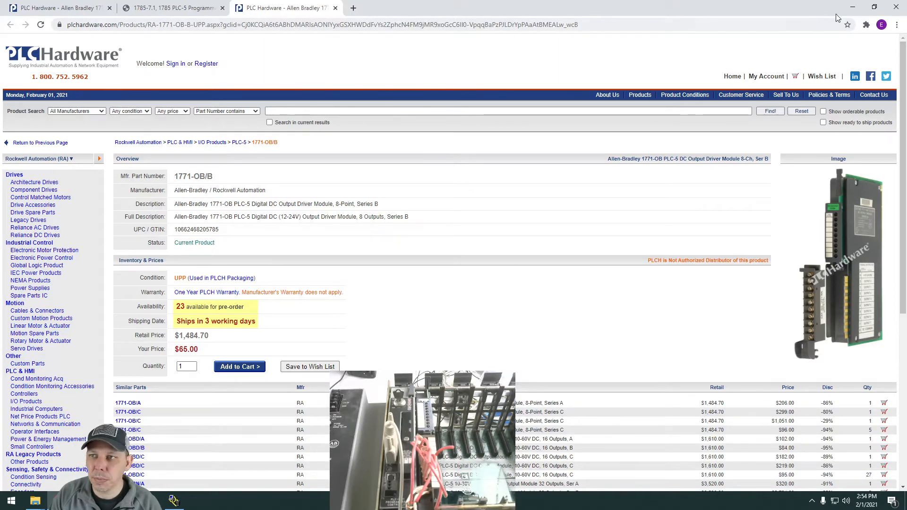
pyautogui.click(853, 5)
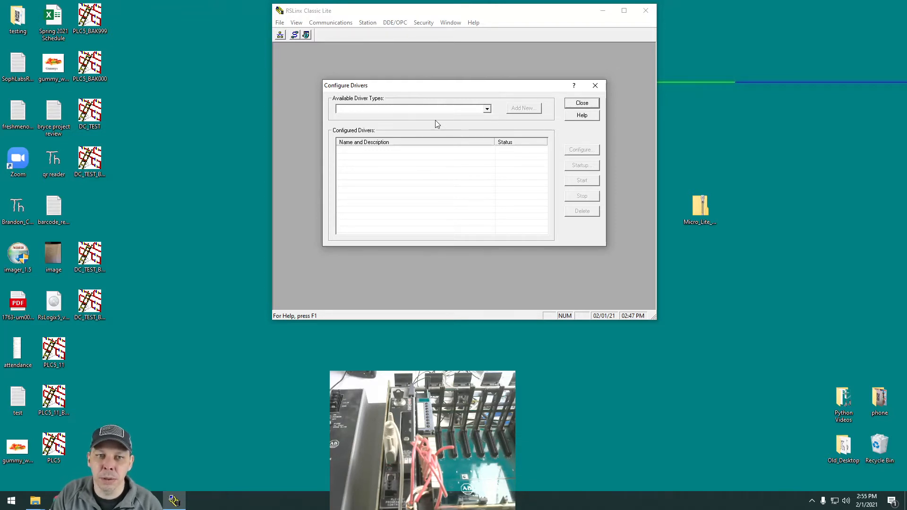
# Add a new driver of the RS-232 DF1 devices type, keeping the suggested driver name.
pyautogui.click(487, 110)
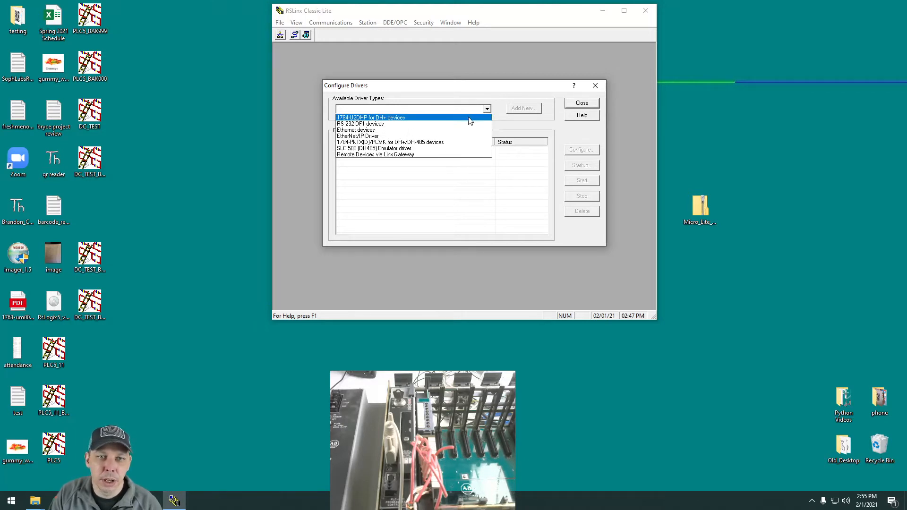
pyautogui.click(396, 124)
pyautogui.click(524, 109)
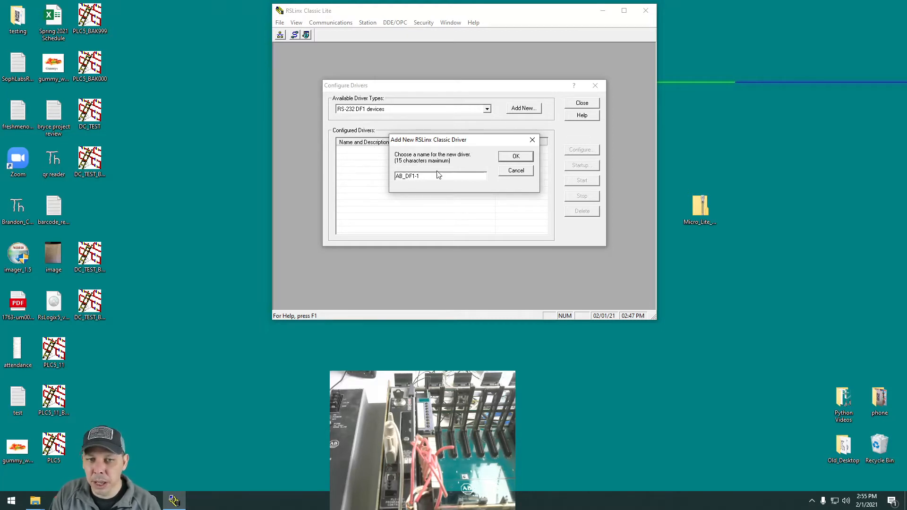
pyautogui.click(515, 158)
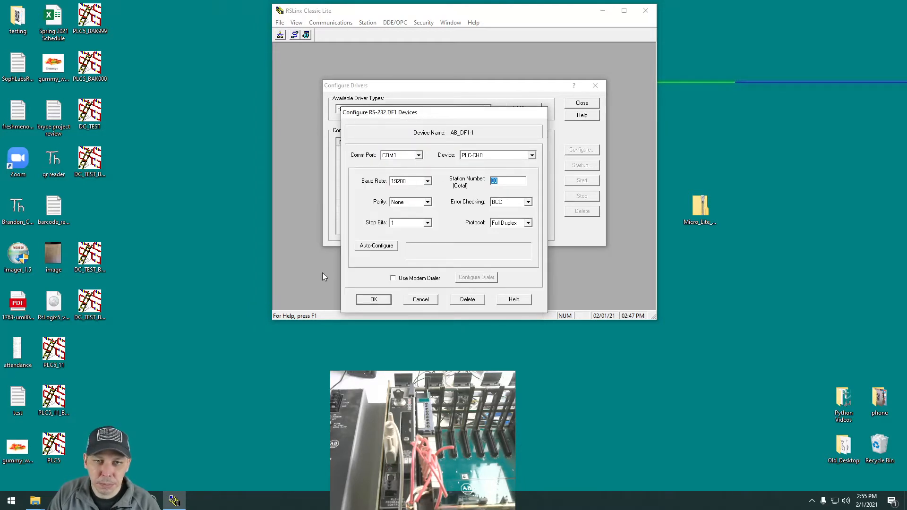
# Look up the COM port of the Prolific USB-to-Serial adapter in Windows Device Manager, and close Device Manager.
pyautogui.click(11, 501)
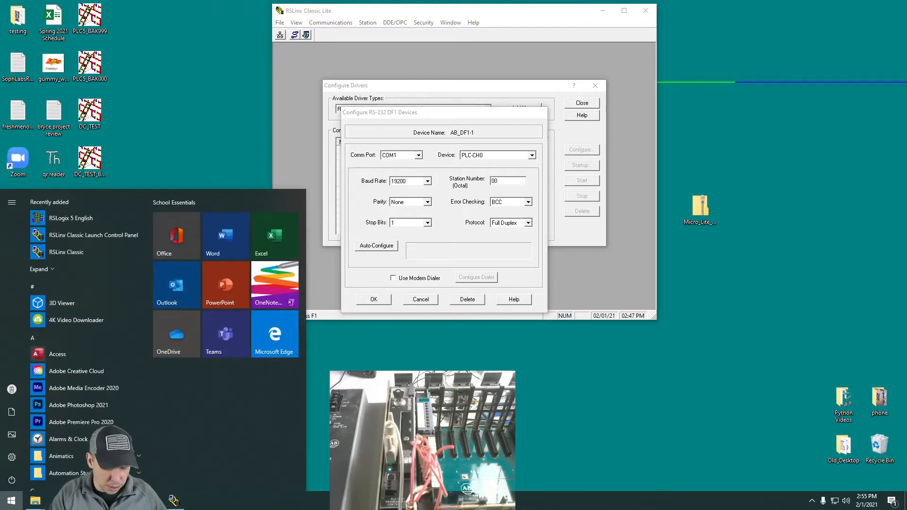
pyautogui.write('device')
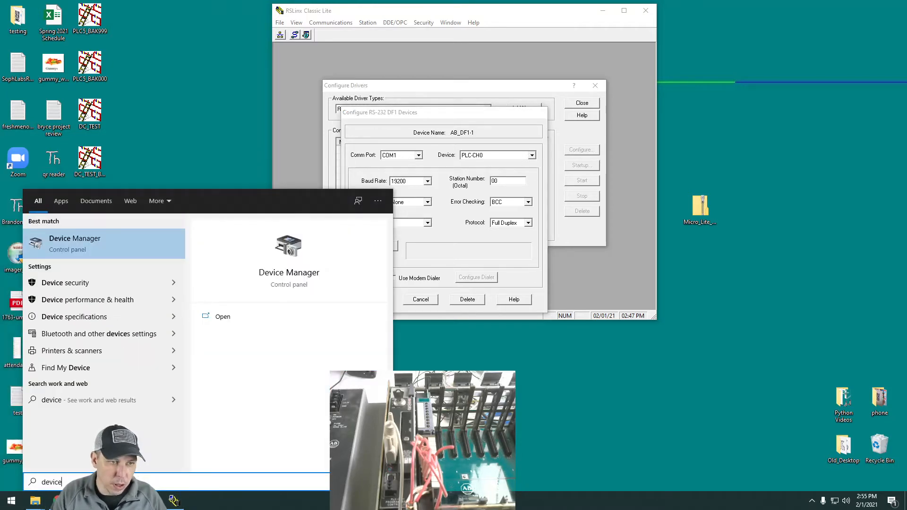
pyautogui.click(75, 254)
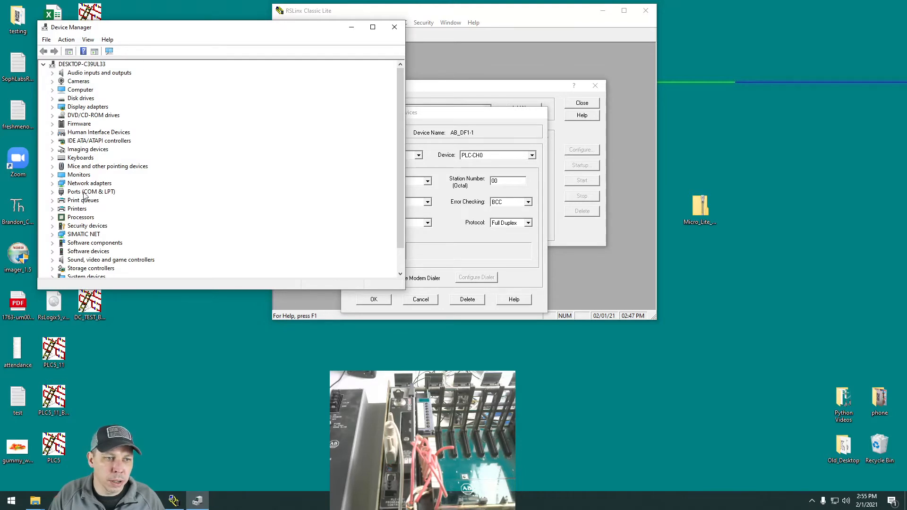
pyautogui.click(52, 192)
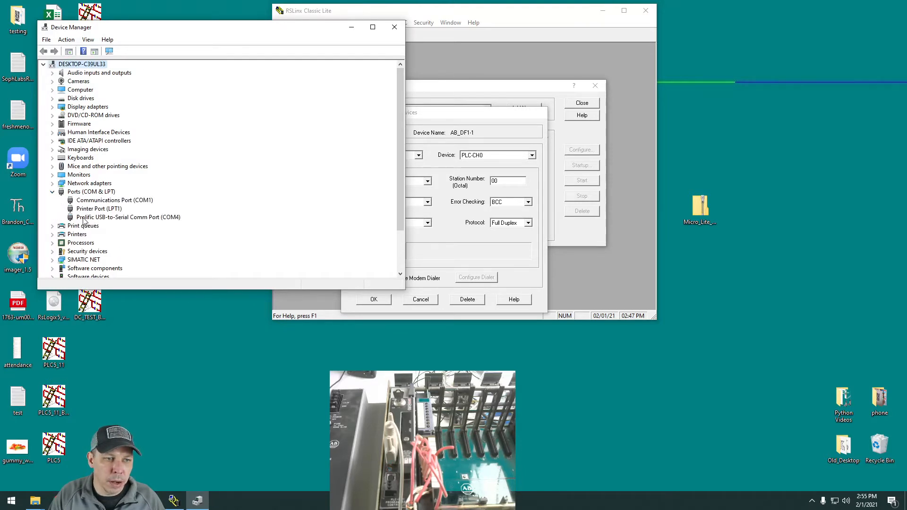
pyautogui.click(169, 219)
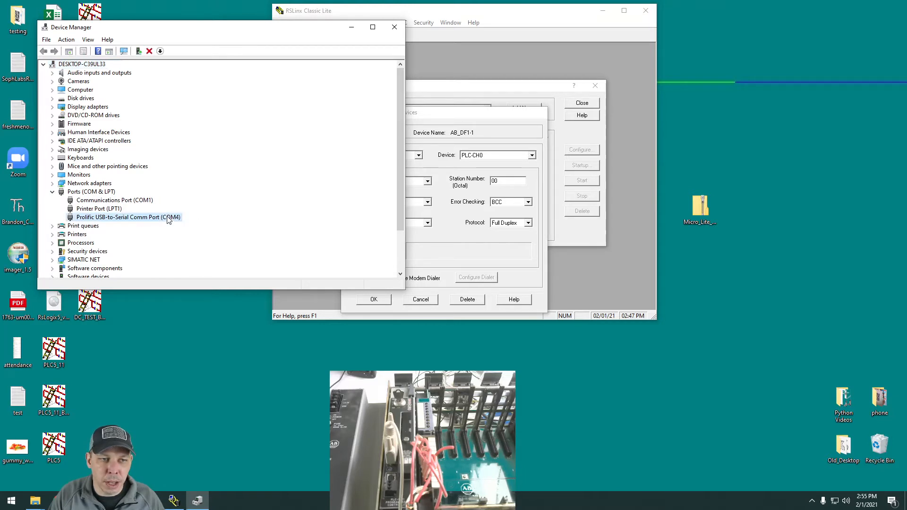
pyautogui.click(392, 31)
# Set the DF1 driver's comm port to COM4, auto-configure its serial settings, and accept the configuration.
pyautogui.click(419, 156)
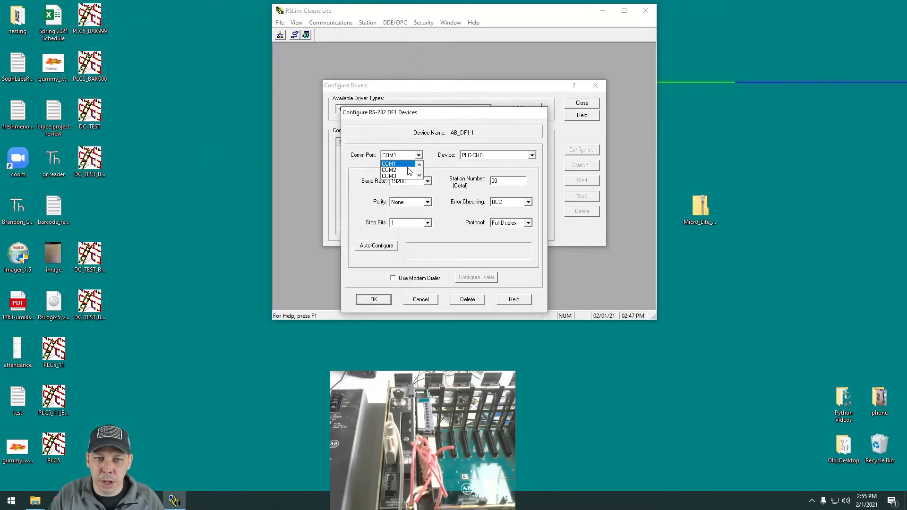
pyautogui.click(402, 180)
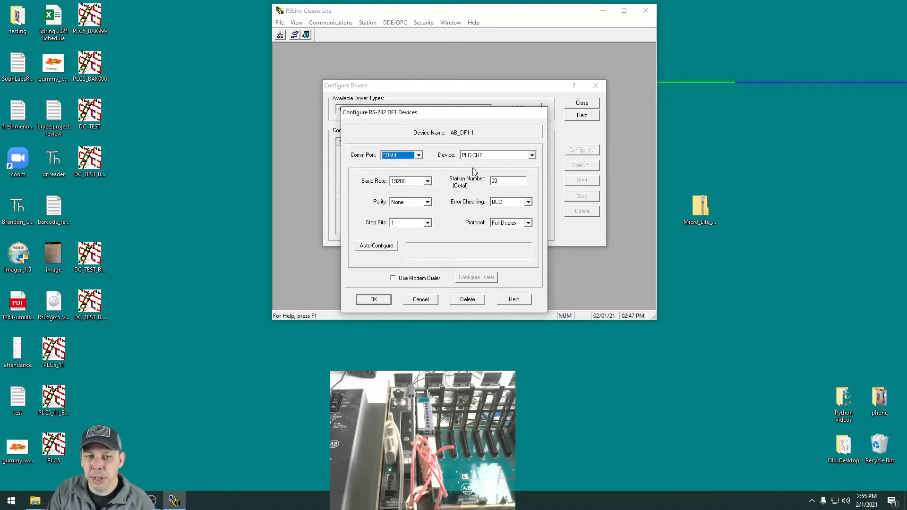
pyautogui.click(372, 247)
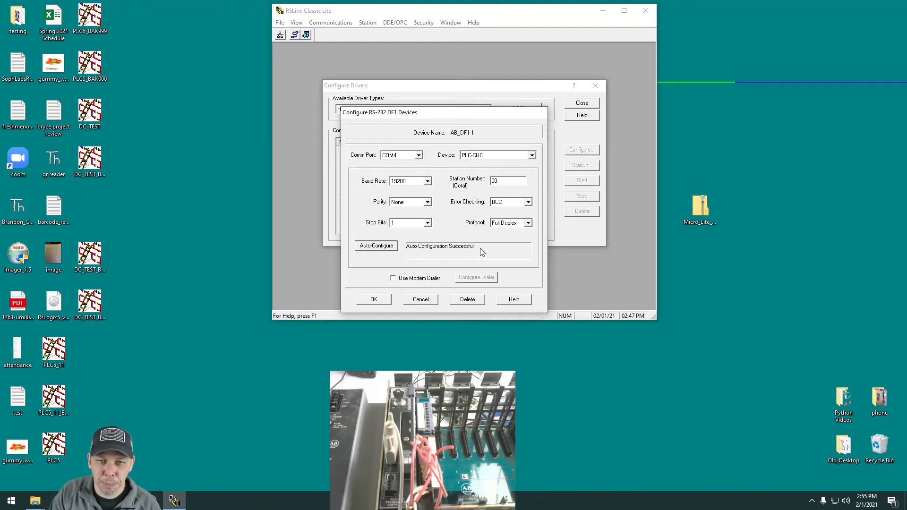
pyautogui.click(374, 299)
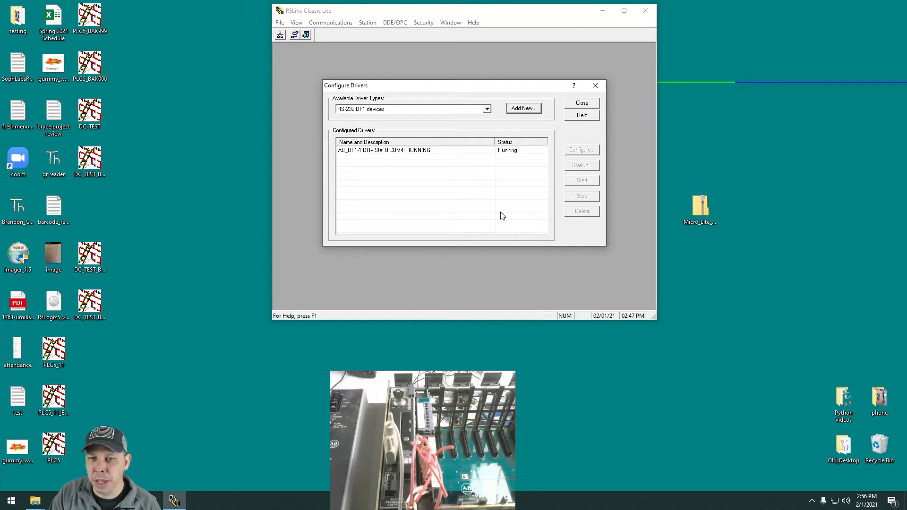
# Close the driver configuration and browse the nodes on the AB_DF1-1 Data Highway Plus network in RSWho.
pyautogui.click(582, 103)
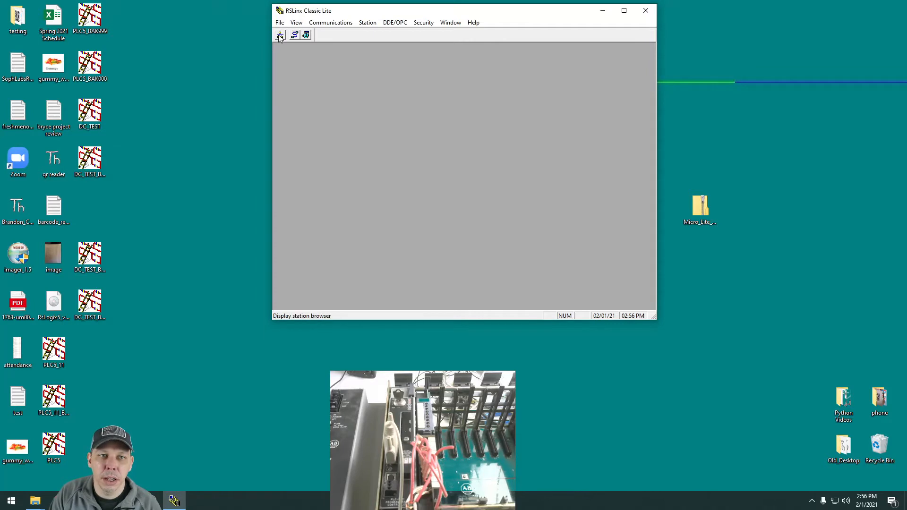
pyautogui.click(280, 35)
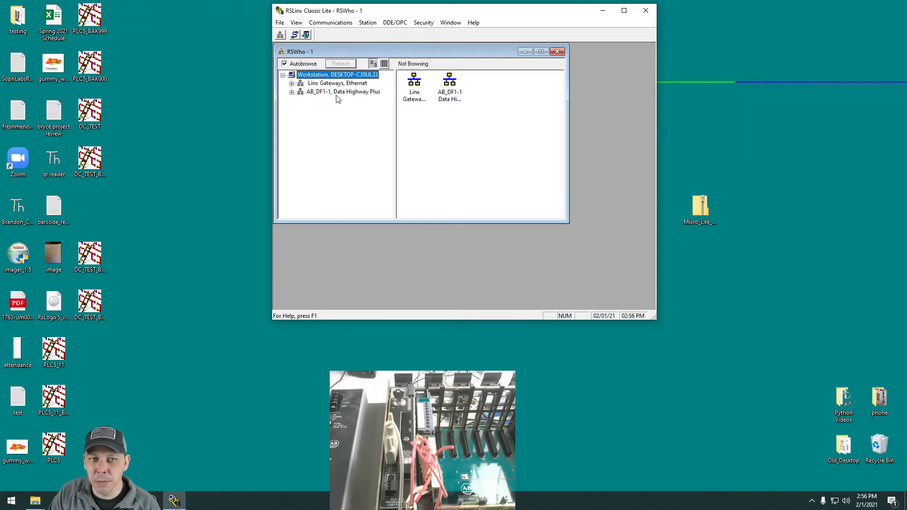
pyautogui.click(292, 93)
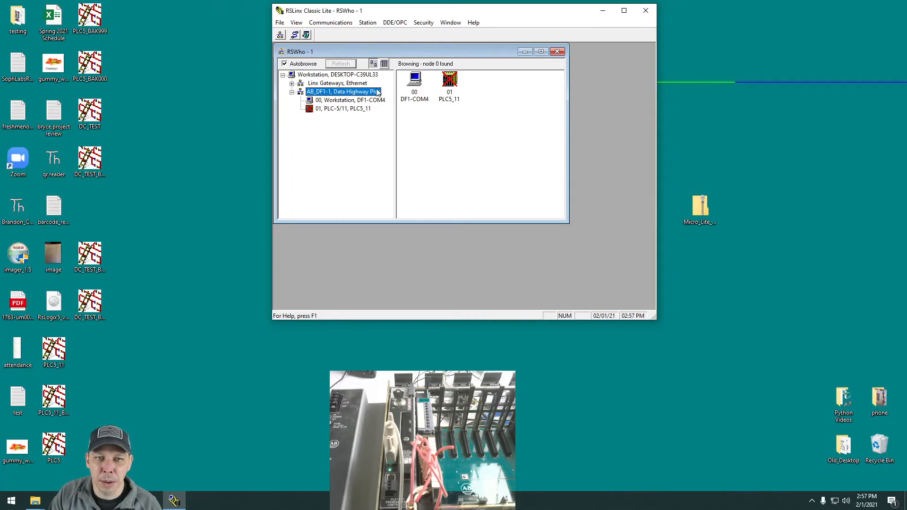
# Reopen the AB_DF1-1 driver's RS-232 DF1 settings and review the available baud rates, keeping 19200.
pyautogui.click(331, 22)
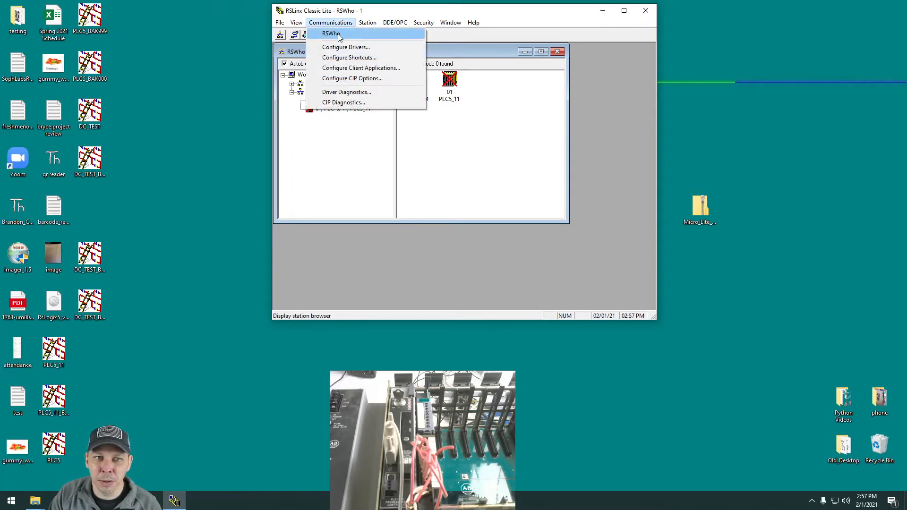
pyautogui.click(341, 48)
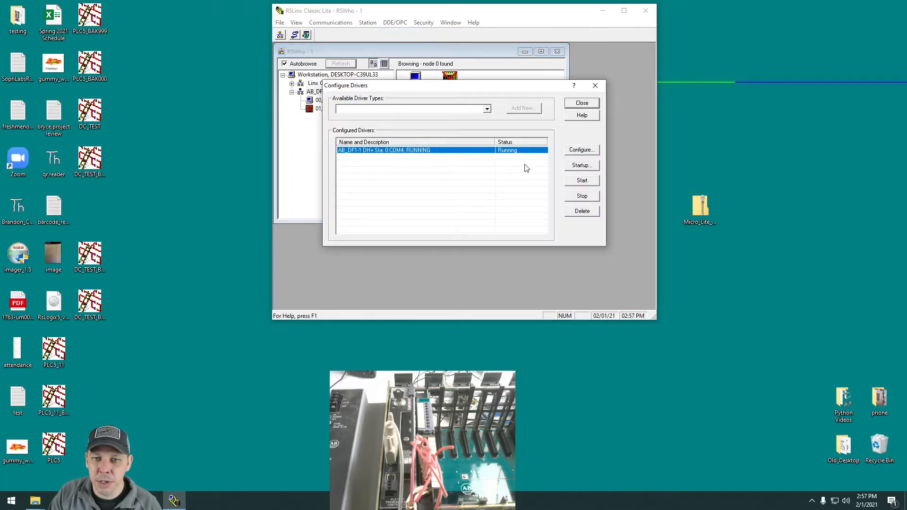
pyautogui.click(591, 154)
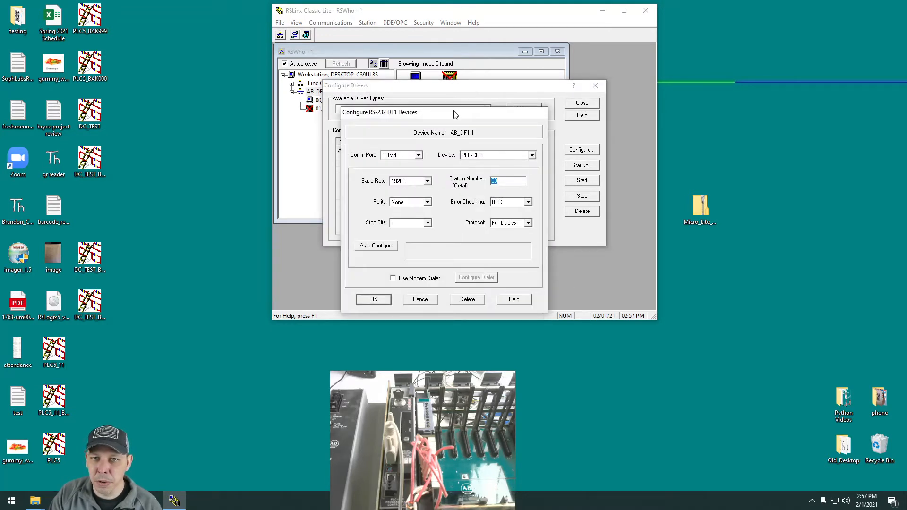
pyautogui.moveTo(455, 114); pyautogui.dragTo(484, 117)
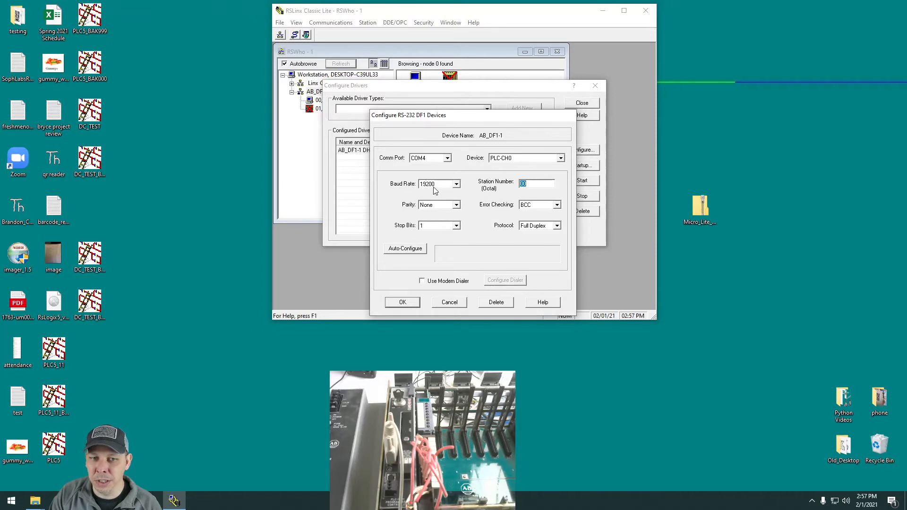
pyautogui.click(457, 184)
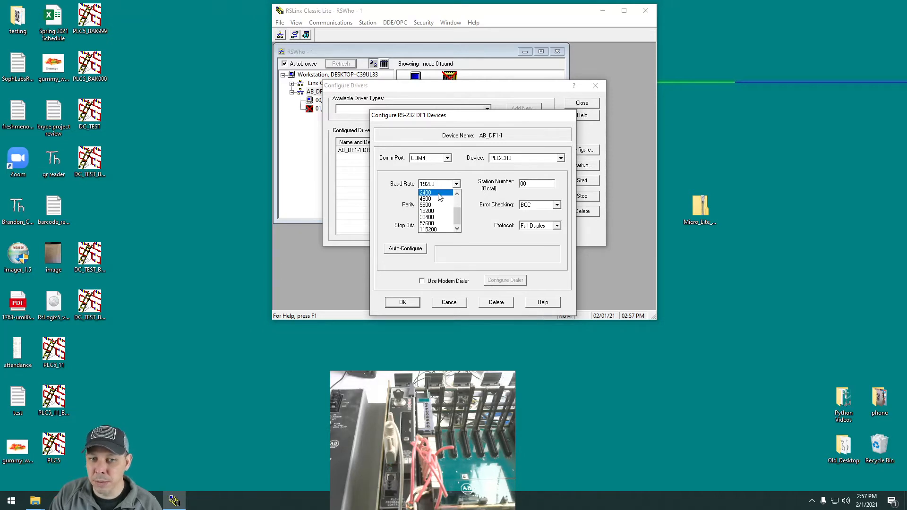
pyautogui.click(473, 181)
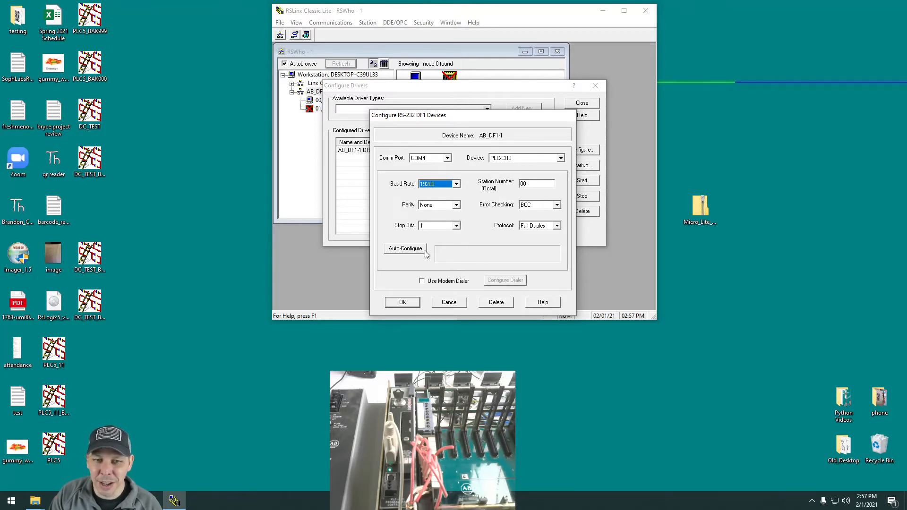
# Auto-configure the AB_DF1-1 driver again to match the processor, accept the settings, and close the driver configuration.
pyautogui.click(409, 249)
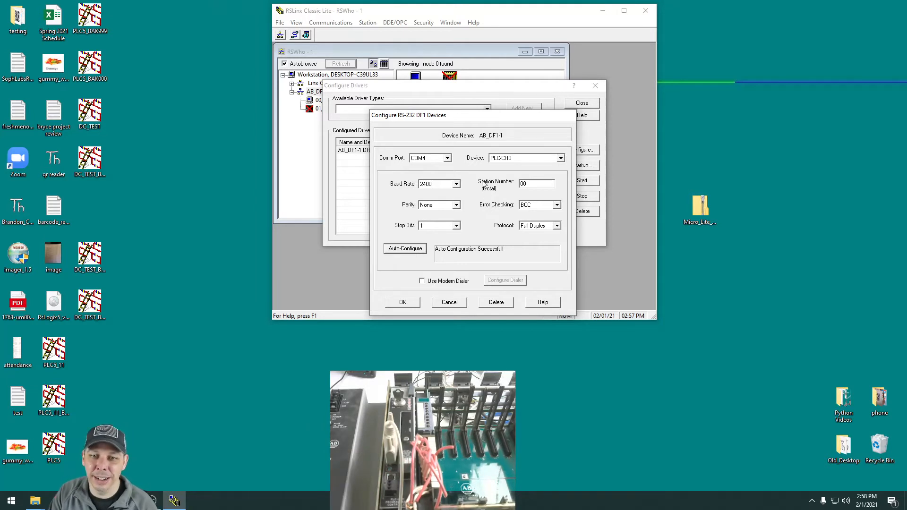
pyautogui.moveTo(495, 119); pyautogui.dragTo(503, 157)
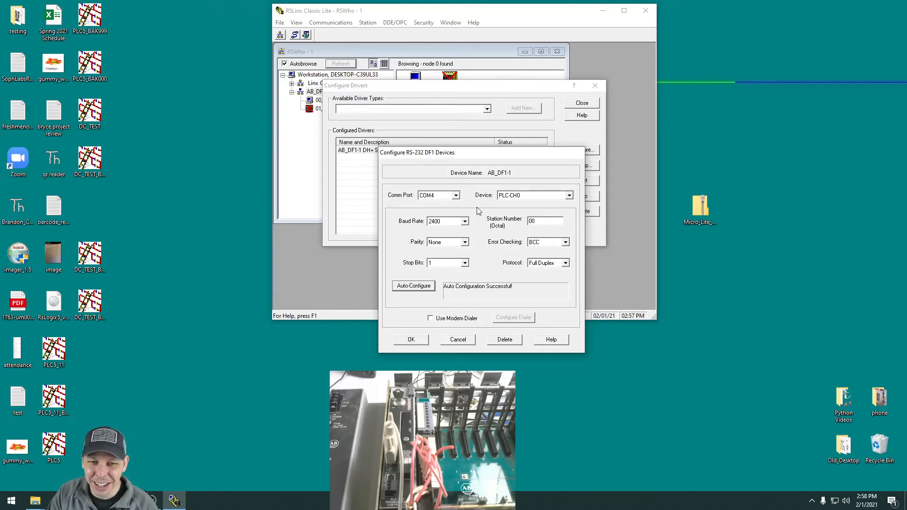
pyautogui.click(411, 339)
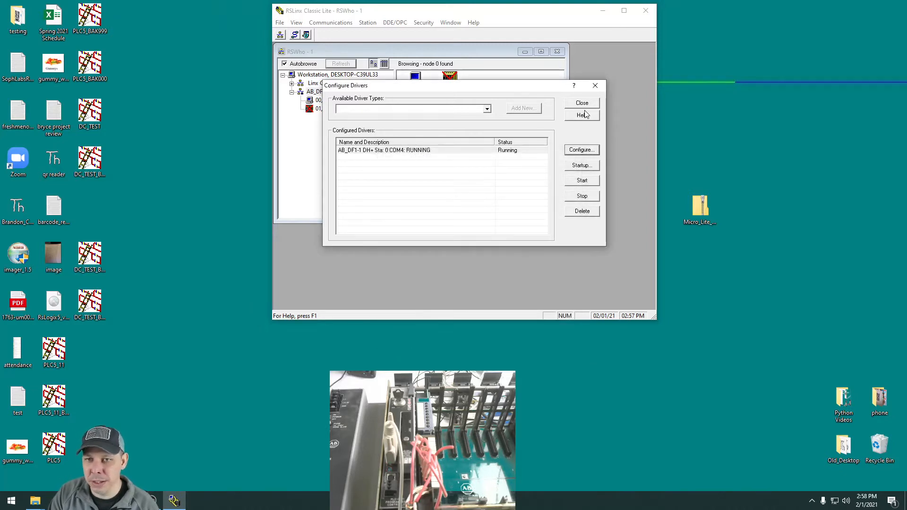
pyautogui.click(589, 104)
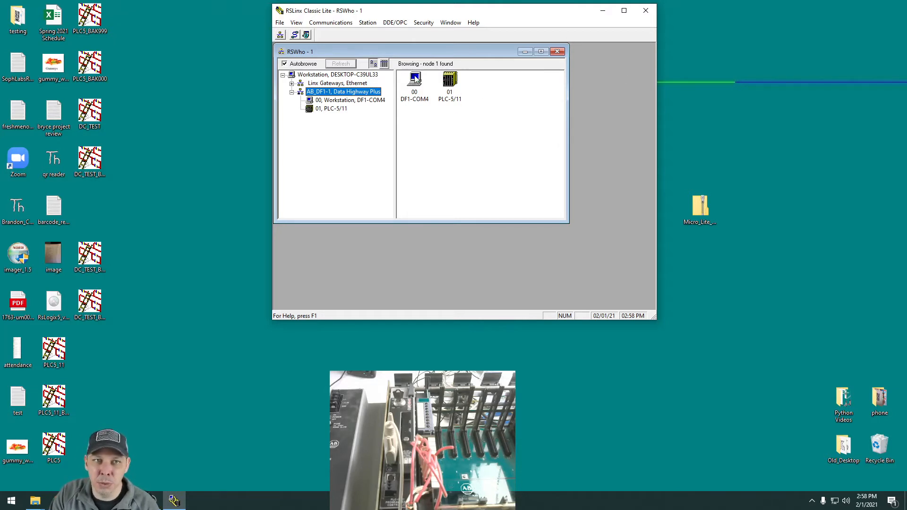
# Open the station diagnostics of the PLC-5/11 at node 01 and examine its communication status and packet counters.
pyautogui.rightClick(449, 81)
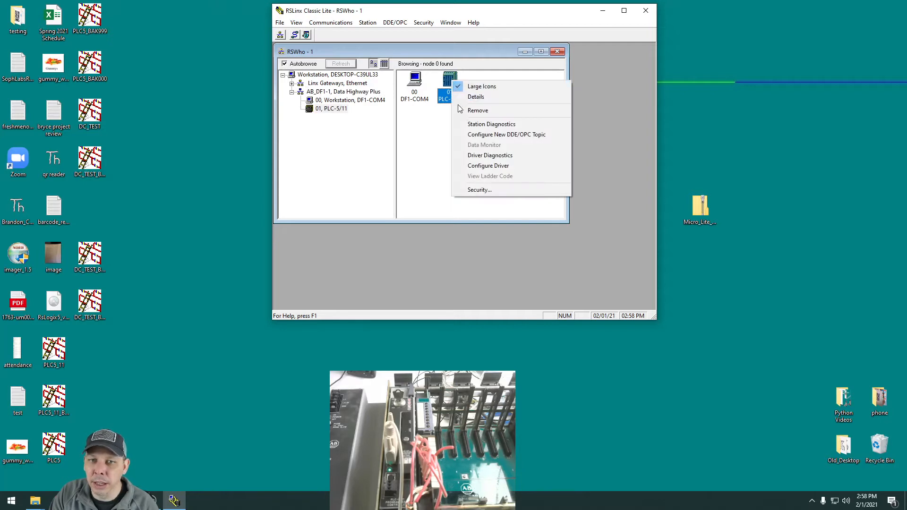
pyautogui.click(474, 125)
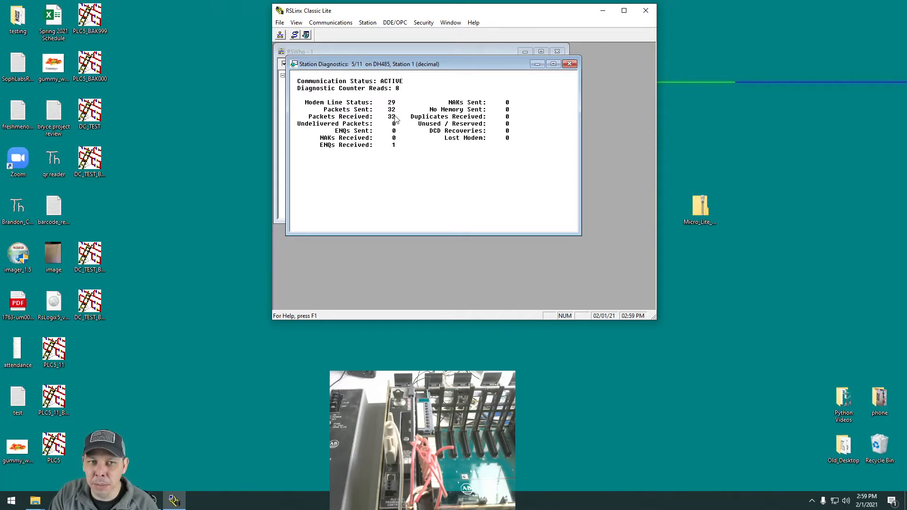
# Close the station diagnostics, minimize RSLinx Classic, and start RSLogix 5 in a maximized window, acknowledging the activation notice.
pyautogui.click(569, 64)
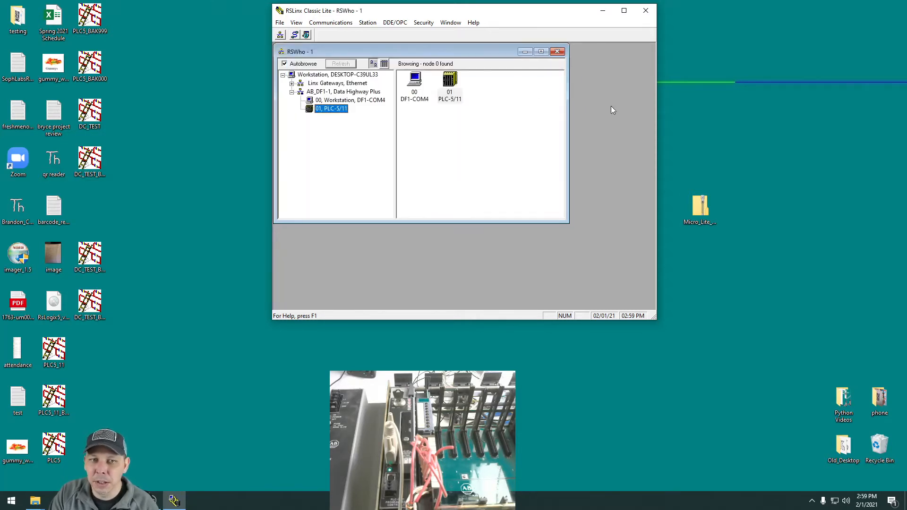
pyautogui.click(603, 11)
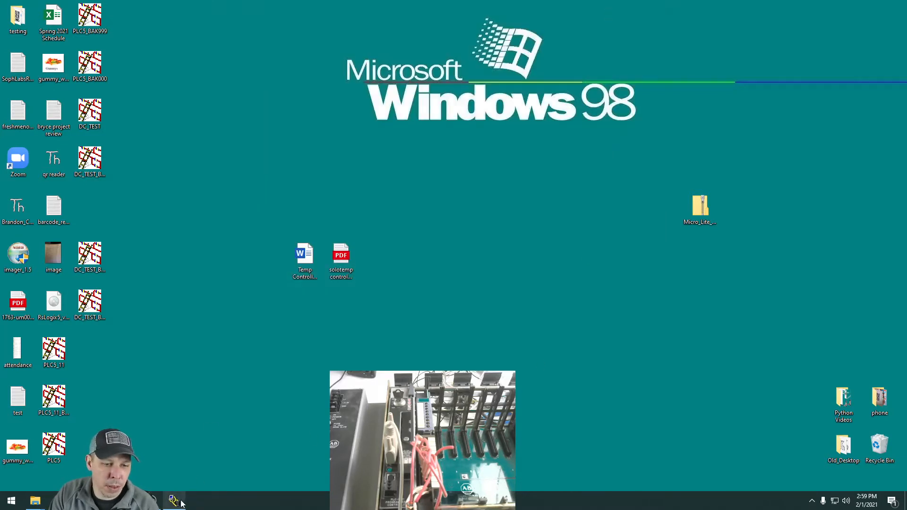
pyautogui.click(10, 499)
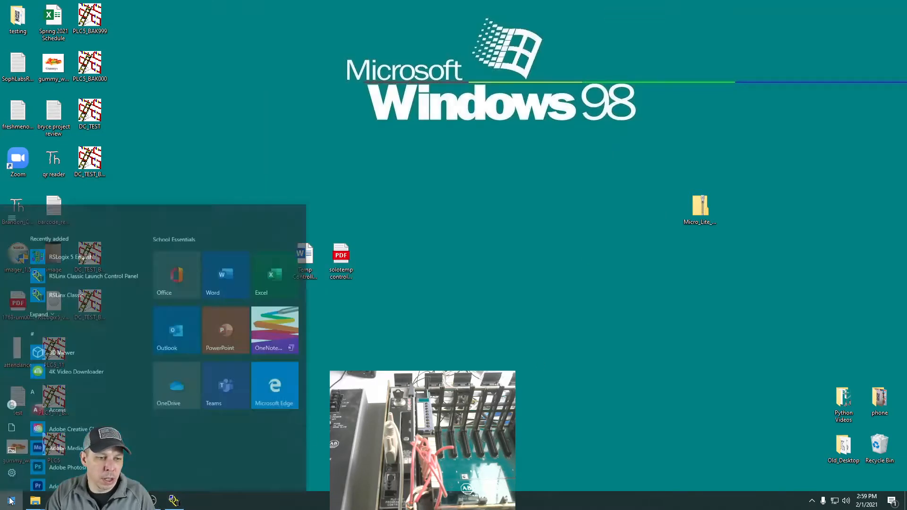
pyautogui.click(91, 220)
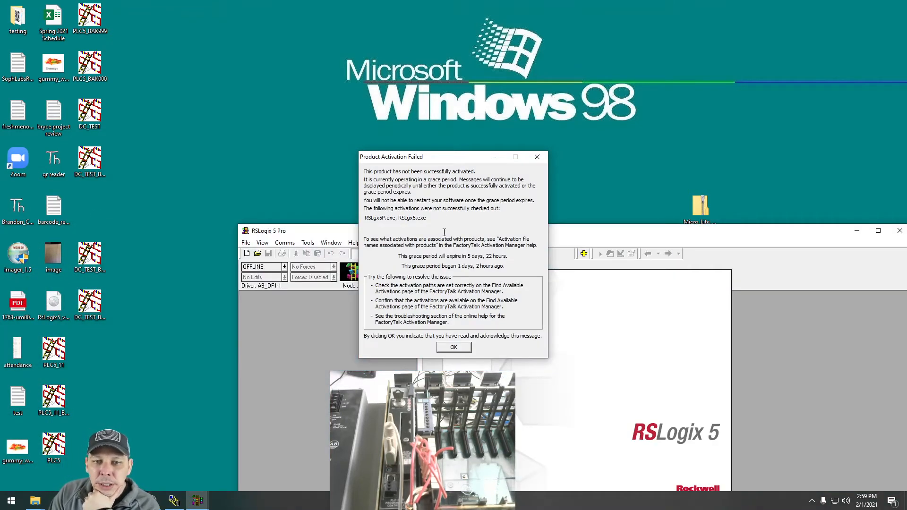
pyautogui.click(455, 348)
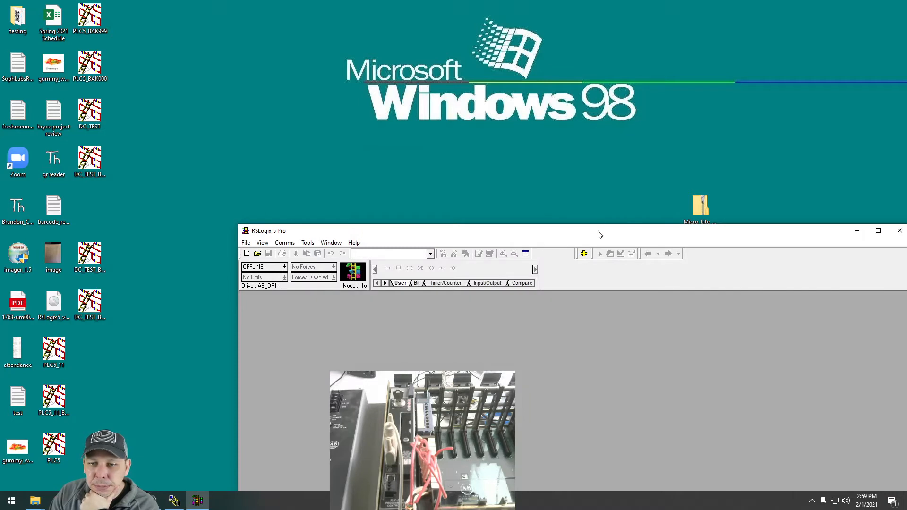
pyautogui.moveTo(599, 235); pyautogui.dragTo(455, 54)
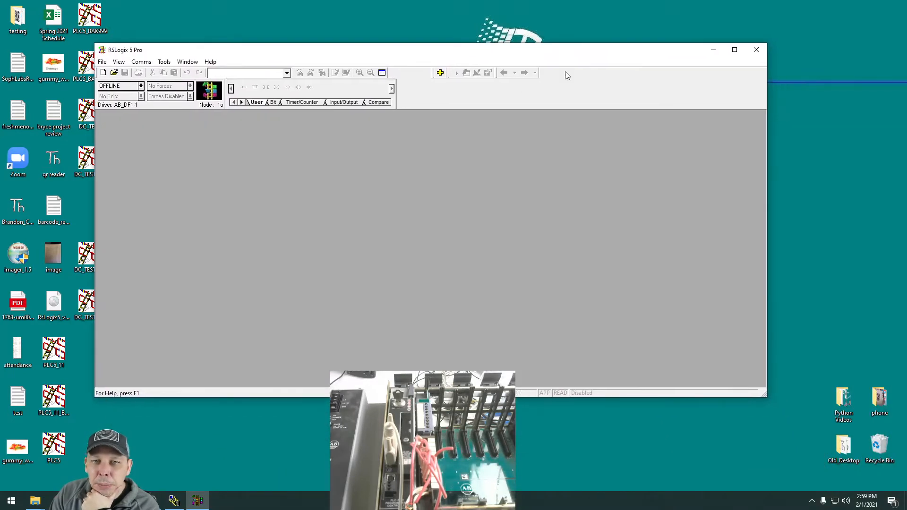
pyautogui.click(735, 50)
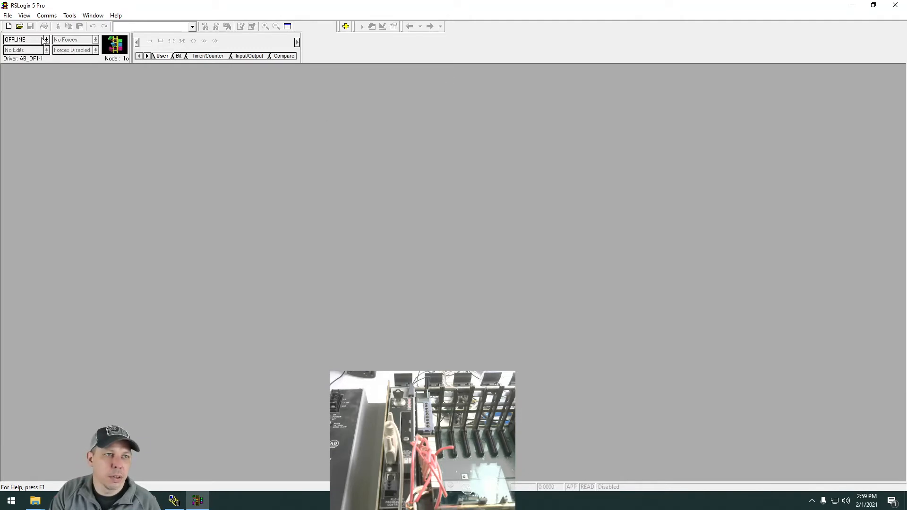
# Compare the nodes in RSLinx Classic's RSWho with those in RSLogix 5's communications window, and close that window.
pyautogui.click(174, 501)
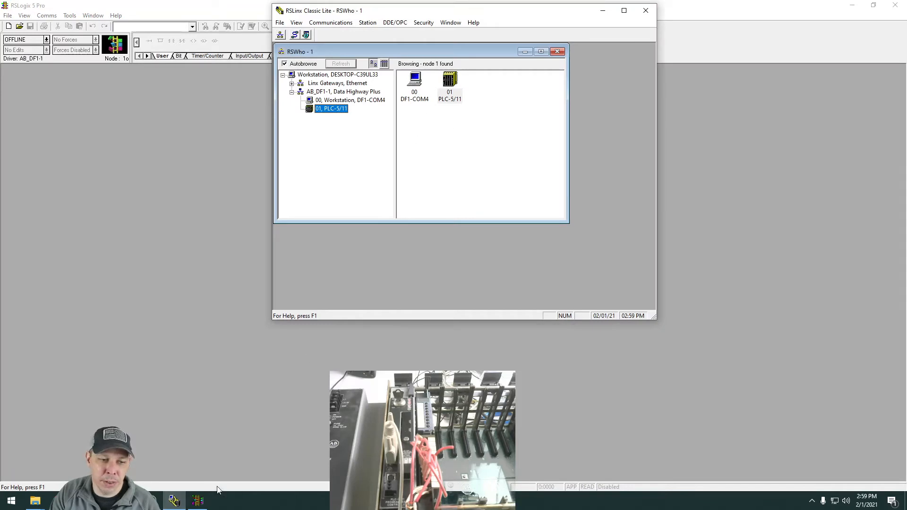
pyautogui.click(174, 501)
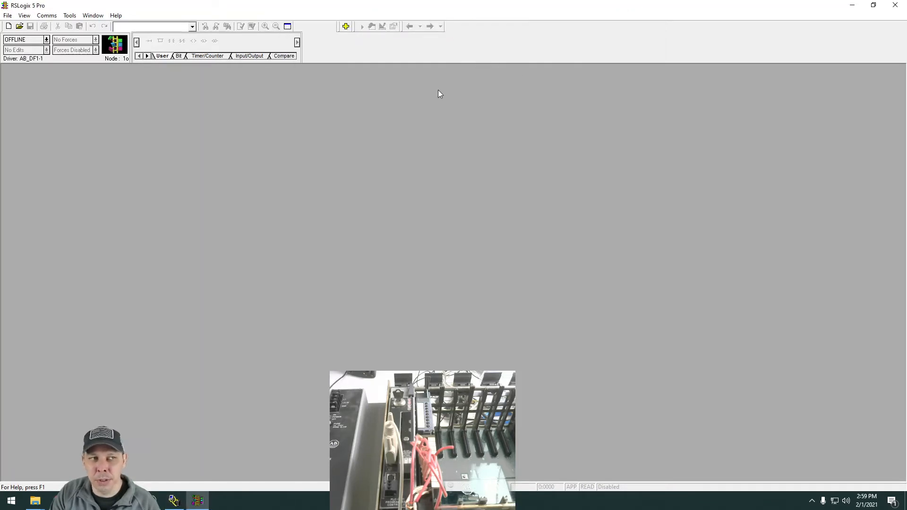
pyautogui.click(51, 15)
pyautogui.click(54, 34)
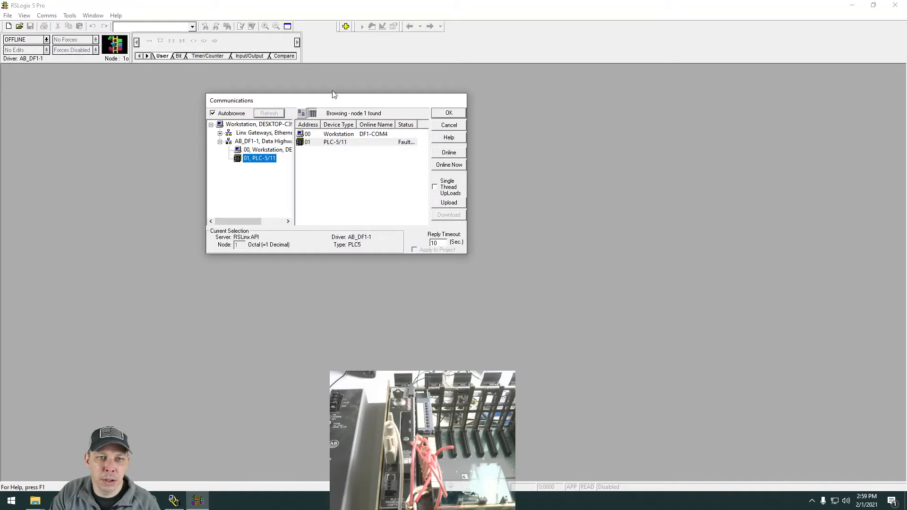
pyautogui.click(455, 125)
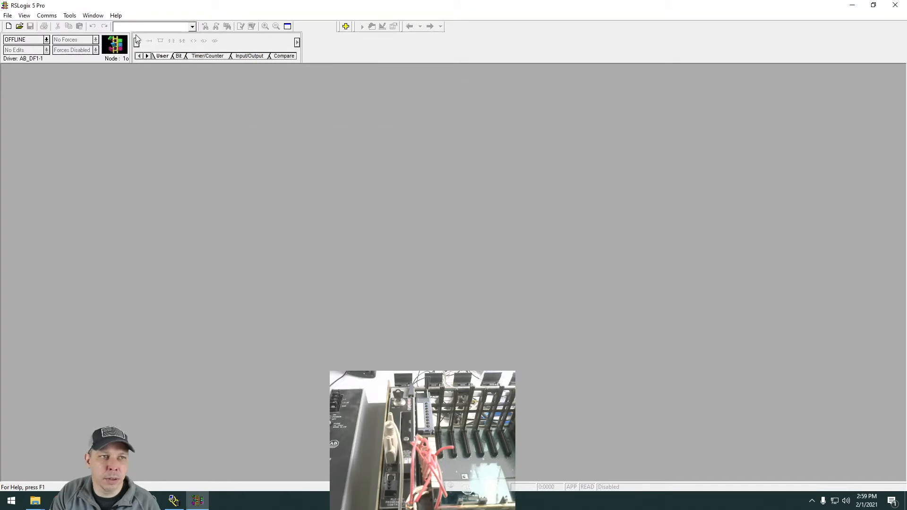
# Open Who Active Go Online, enlarge the communications window and its network tree, and collapse the AB_DF1-1 network.
pyautogui.click(53, 16)
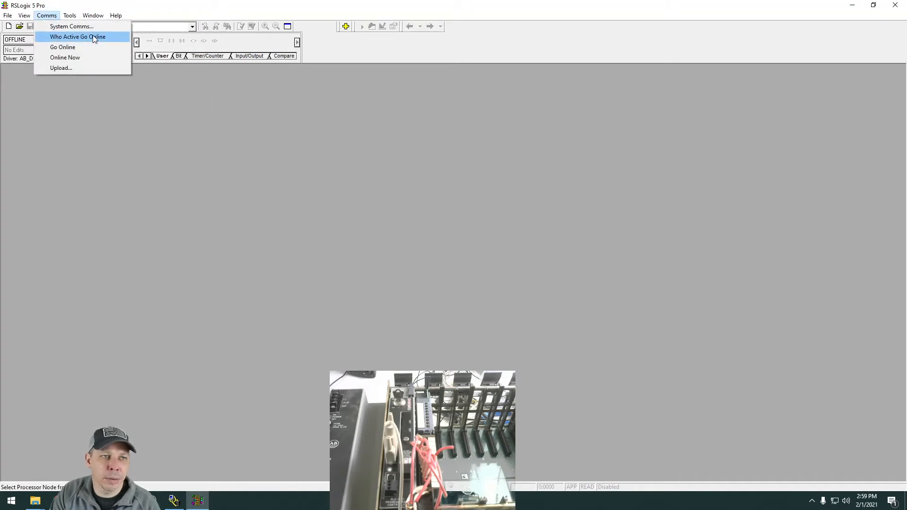
pyautogui.click(65, 38)
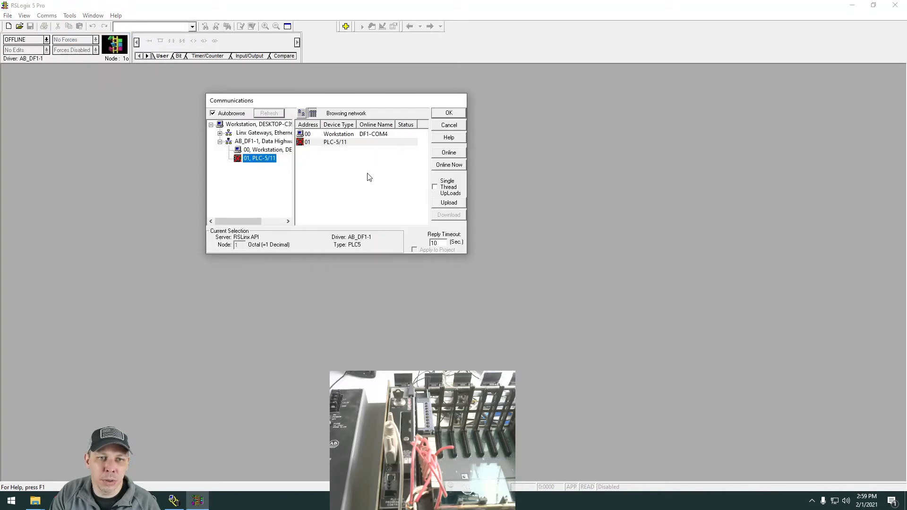
pyautogui.moveTo(467, 253); pyautogui.dragTo(650, 324)
pyautogui.moveTo(297, 223); pyautogui.dragTo(348, 224)
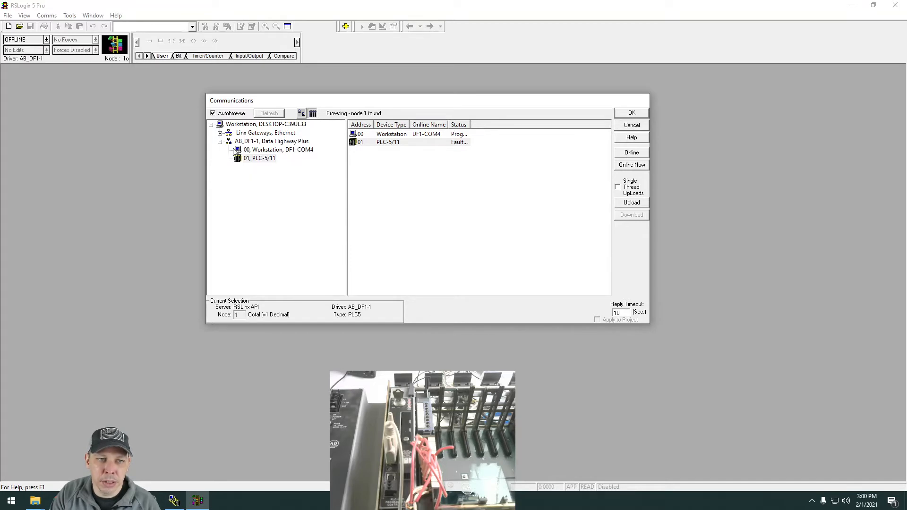
pyautogui.click(220, 142)
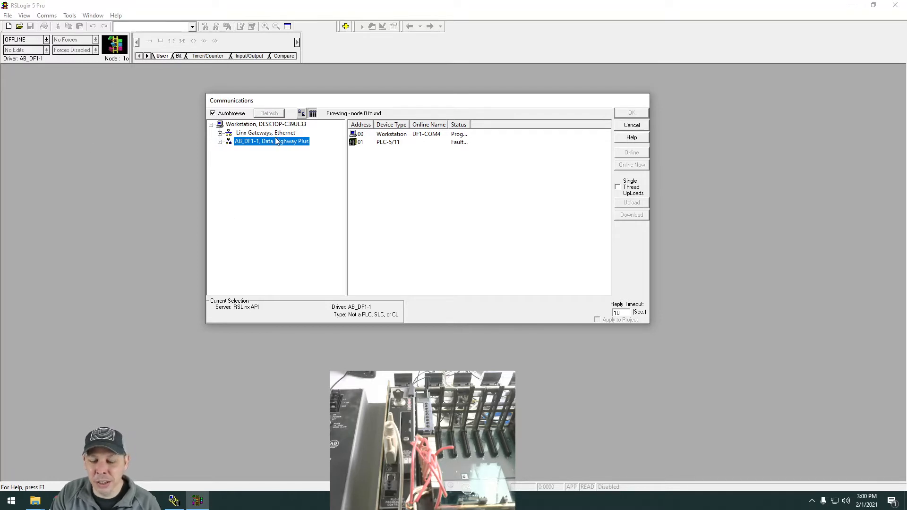
# Bring up RSLinx Classic beside the communications window, compare its AB_DF1-1 network tree, and return to RSLogix 5.
pyautogui.click(181, 503)
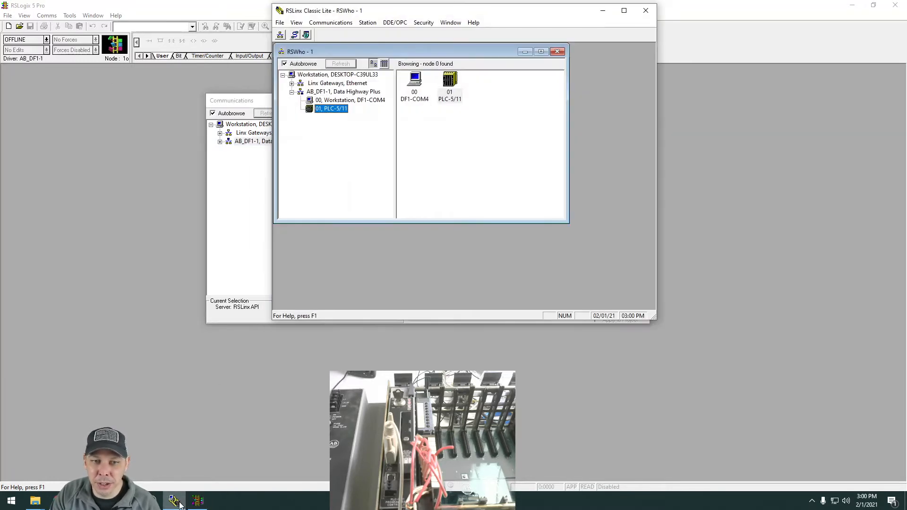
pyautogui.moveTo(378, 10); pyautogui.dragTo(437, 58)
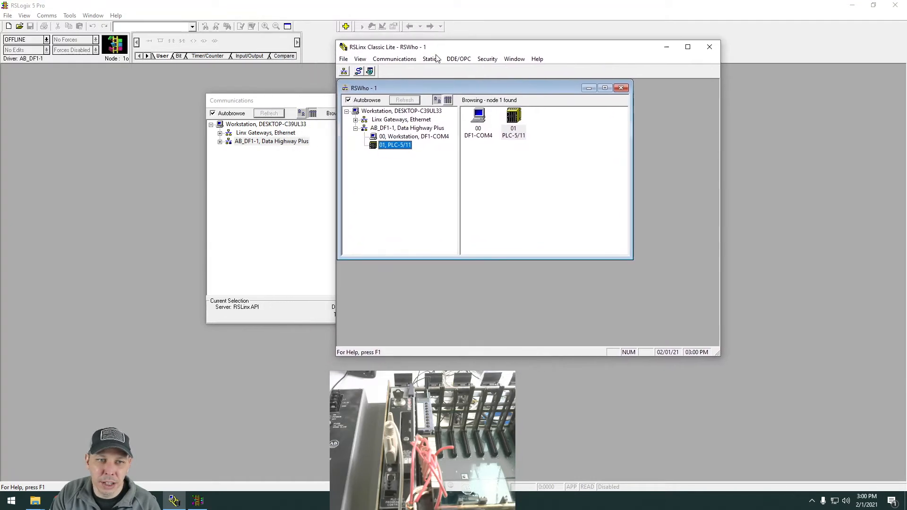
pyautogui.click(667, 47)
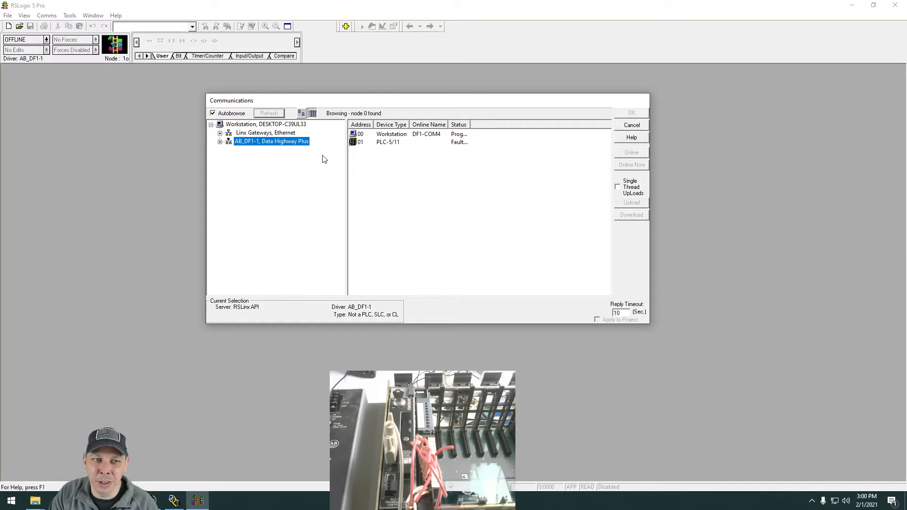
# Expand the AB_DF1-1 network, select the PLC-5/11 at node 01, and widen the Status column to read its full status.
pyautogui.click(220, 142)
pyautogui.click(260, 159)
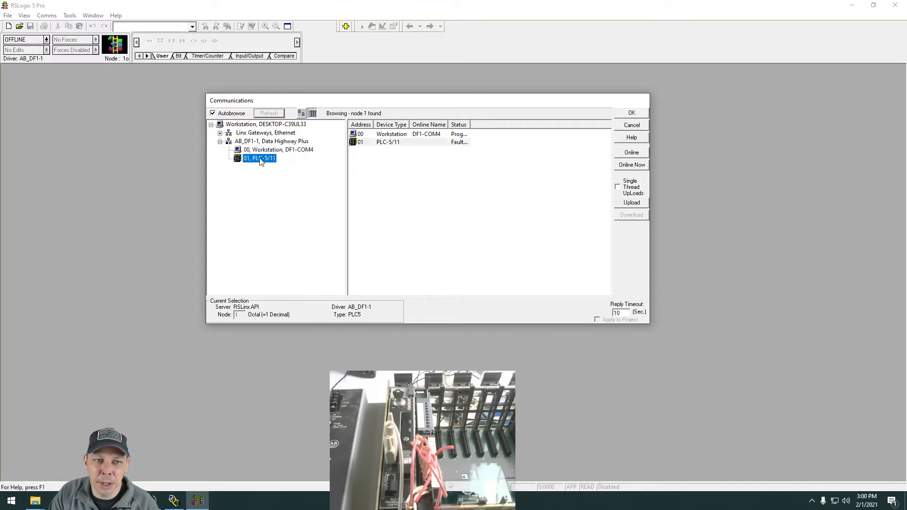
pyautogui.click(392, 143)
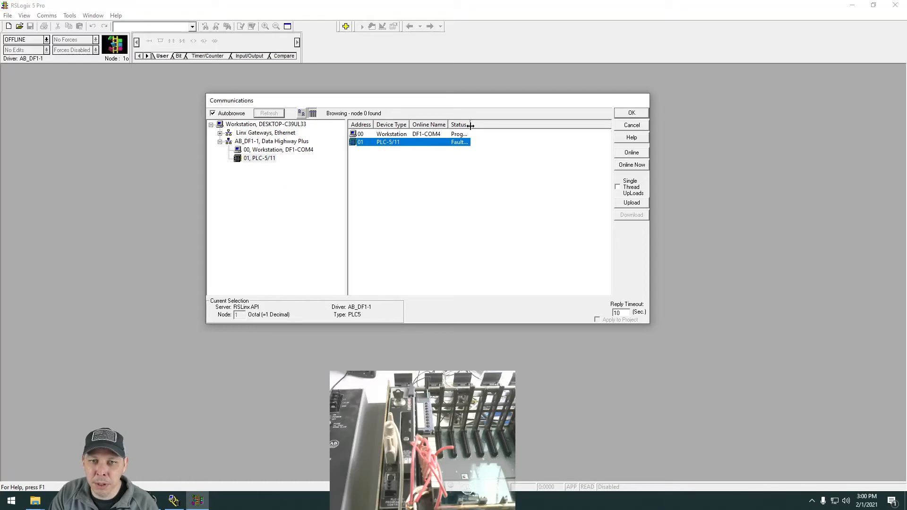
pyautogui.moveTo(471, 125); pyautogui.dragTo(504, 125)
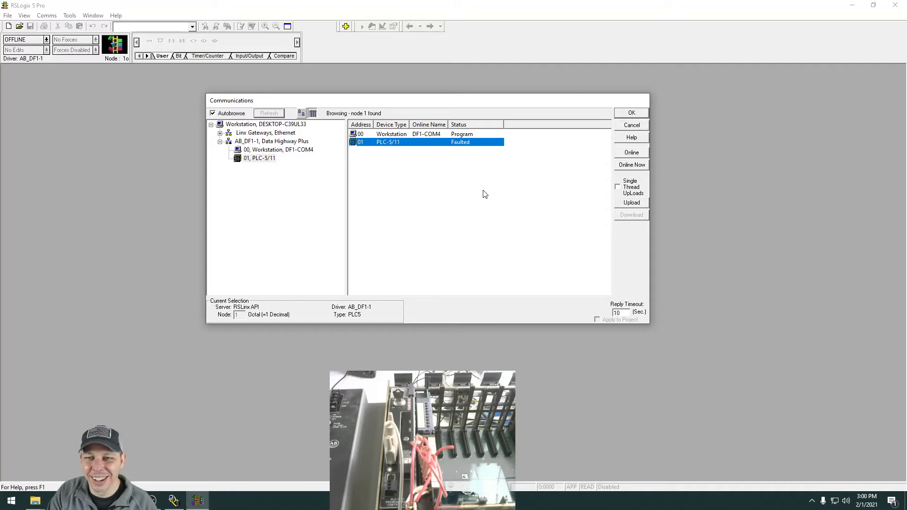
# Try to go online with the PLC-5/11 at node 01, and cancel the default program rename.
pyautogui.click(248, 160)
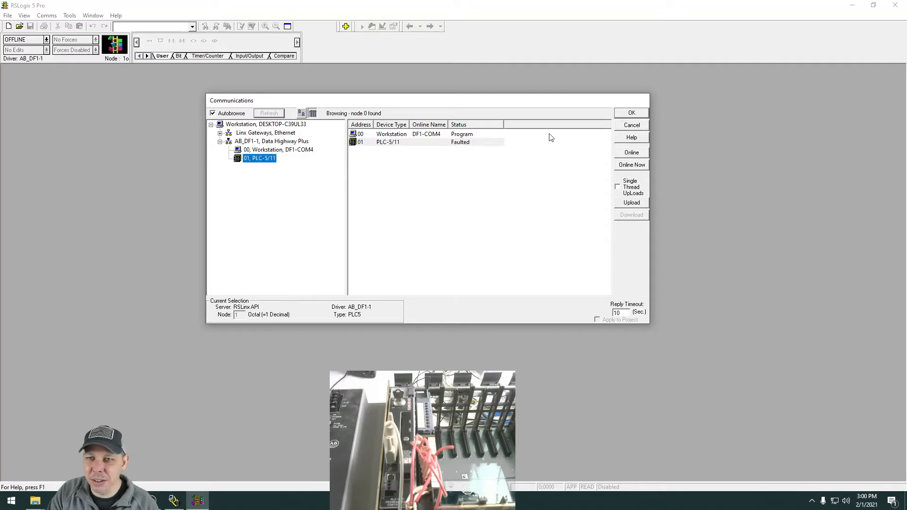
pyautogui.click(632, 153)
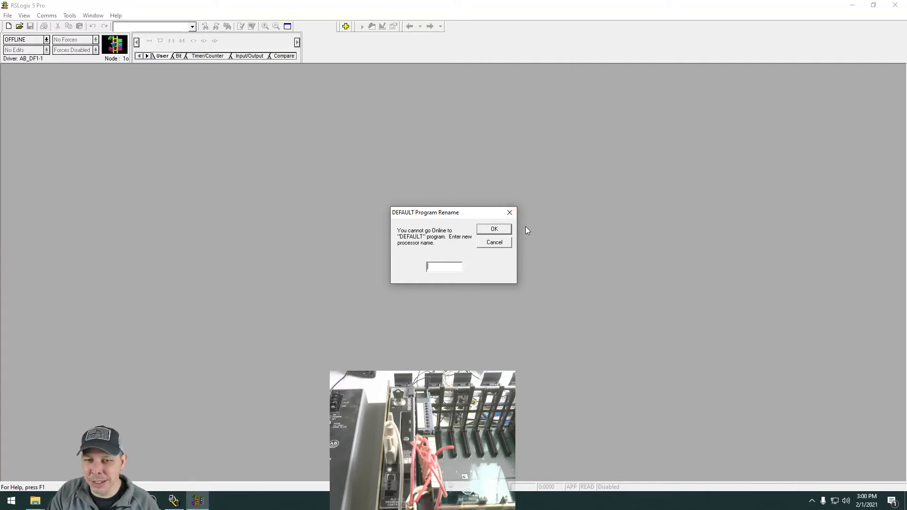
pyautogui.click(494, 242)
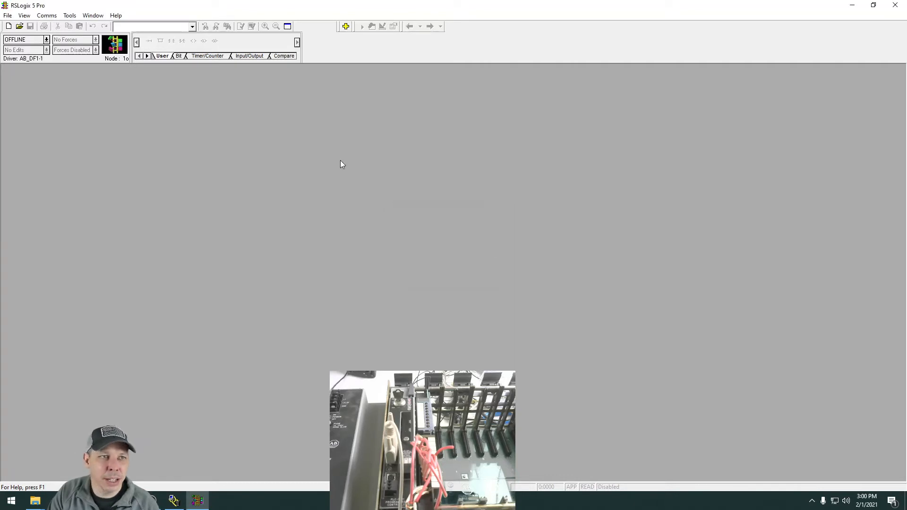
# Open the recent DC_TEST project and review the rungs of its LAD 2 ladder file.
pyautogui.click(8, 15)
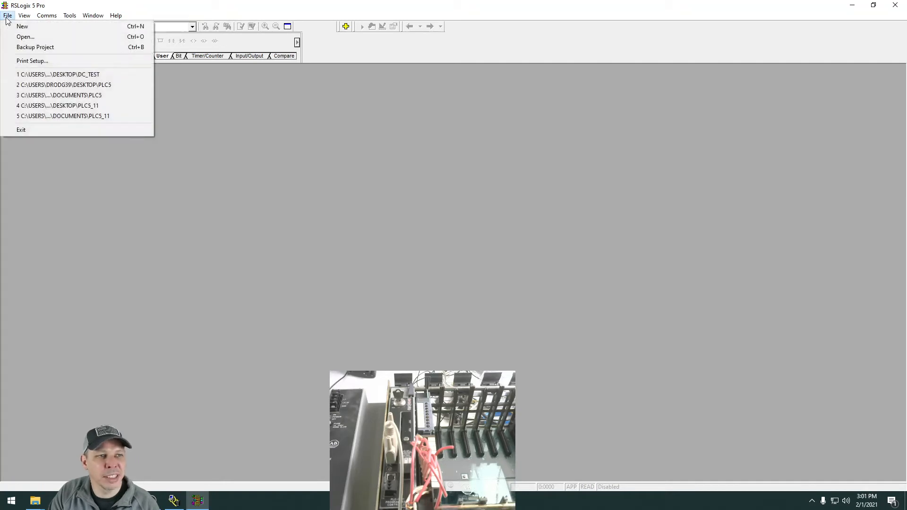
pyautogui.click(58, 75)
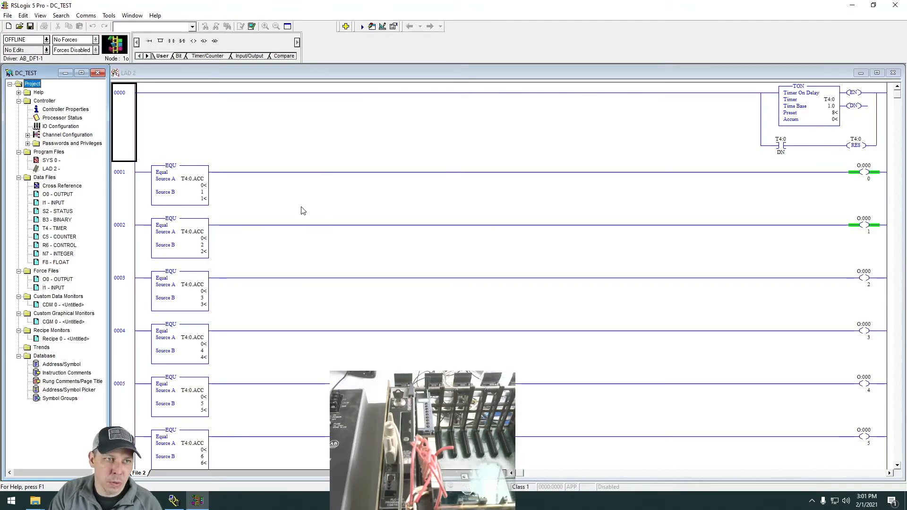
pyautogui.scroll(-3, 385, 325)
pyautogui.scroll(3, 201, 148)
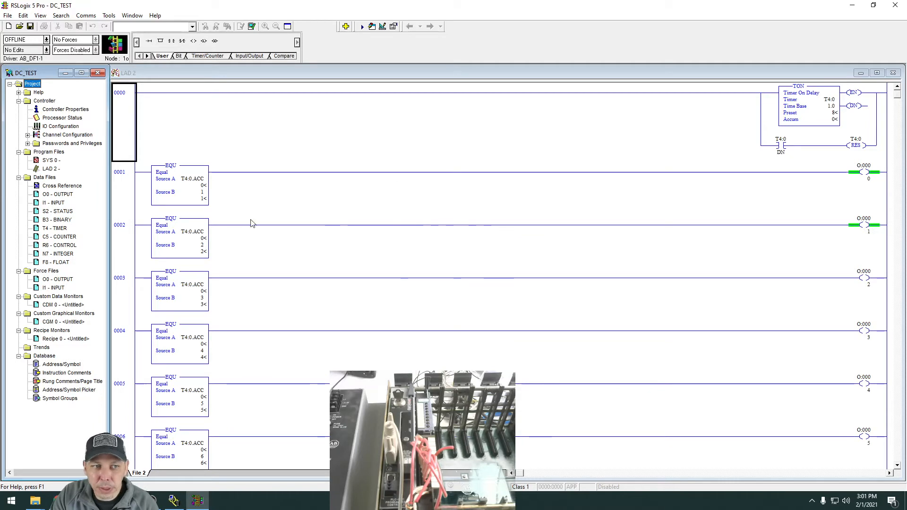
pyautogui.scroll(-1, 427, 222)
pyautogui.scroll(1, 426, 222)
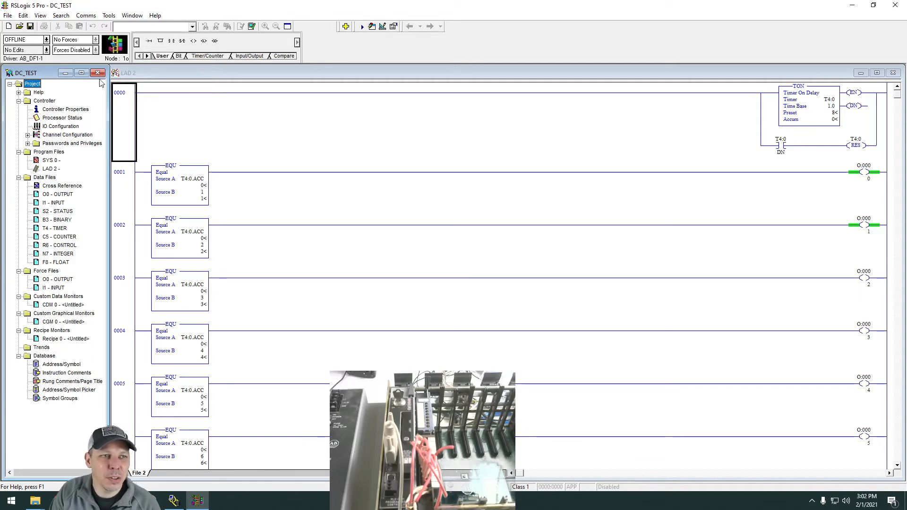
# Download the DC_TEST program to the PLC-5/11 at node 1 through AB_DF1-1, acknowledging the messages that come up.
pyautogui.click(90, 19)
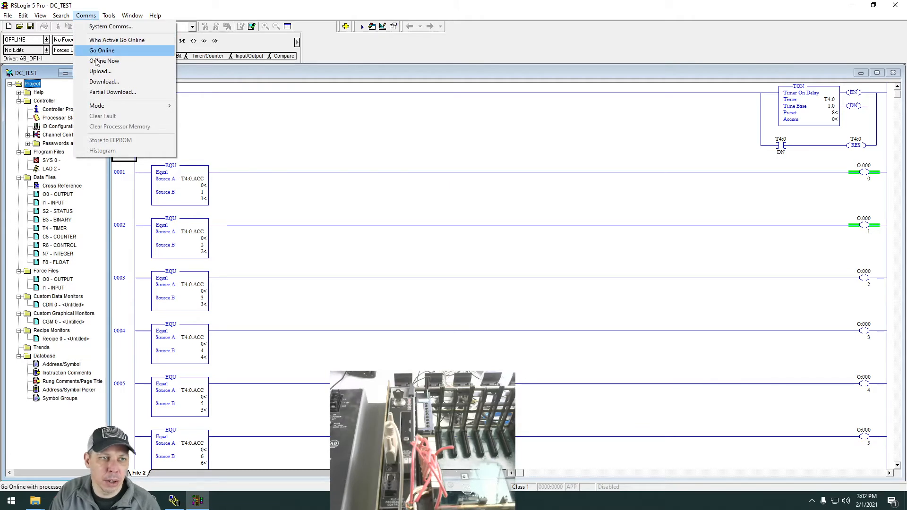
pyautogui.click(103, 82)
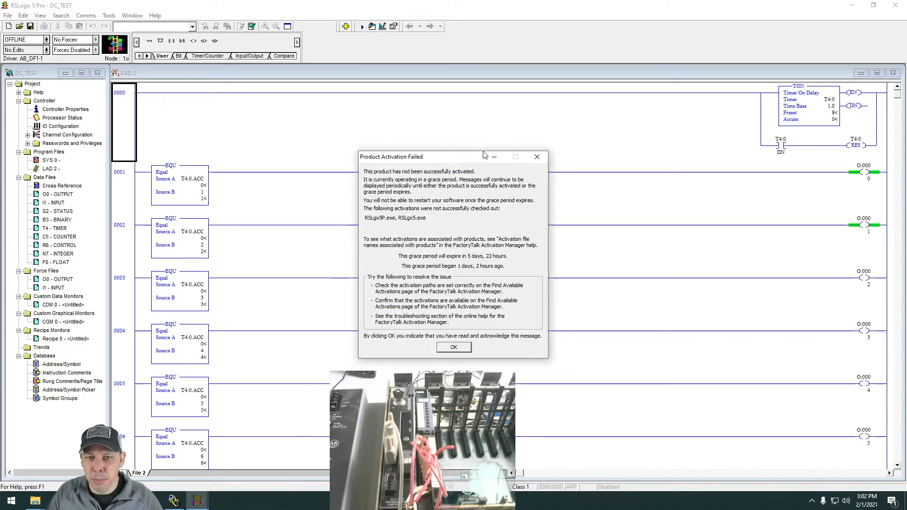
pyautogui.click(541, 157)
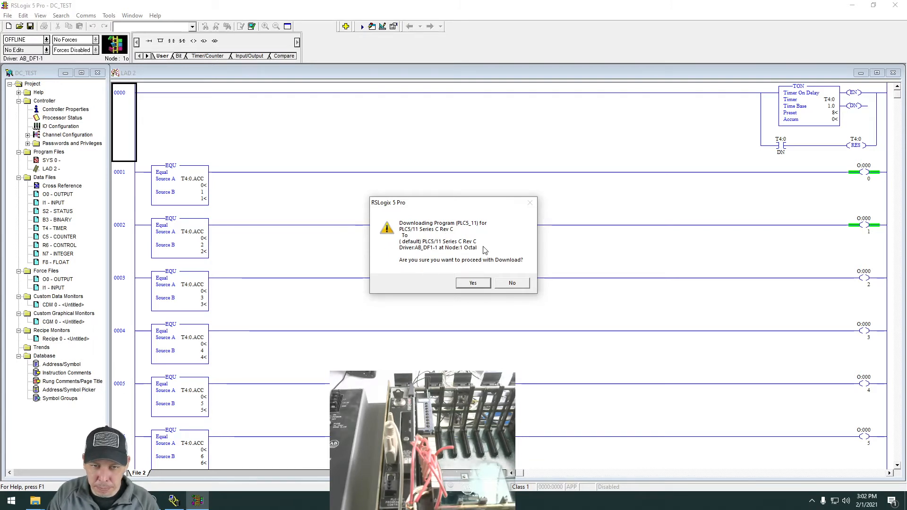
pyautogui.click(473, 283)
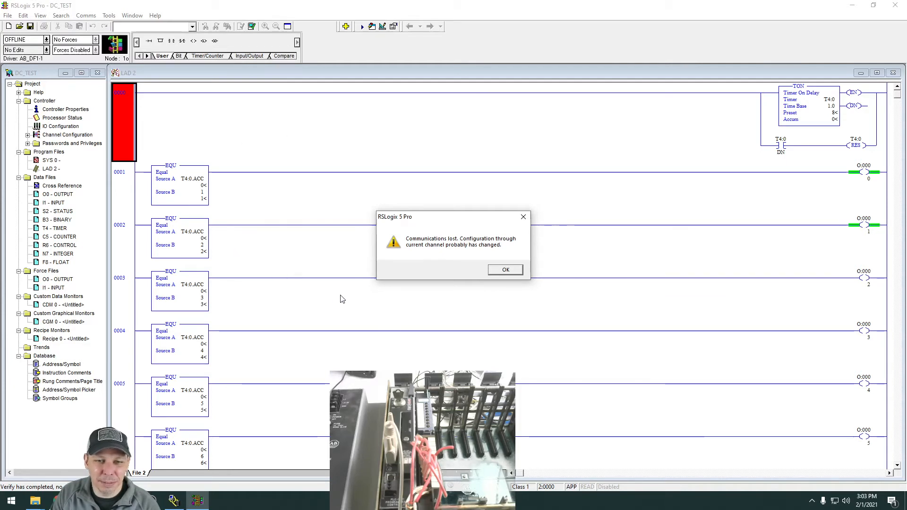
pyautogui.click(511, 271)
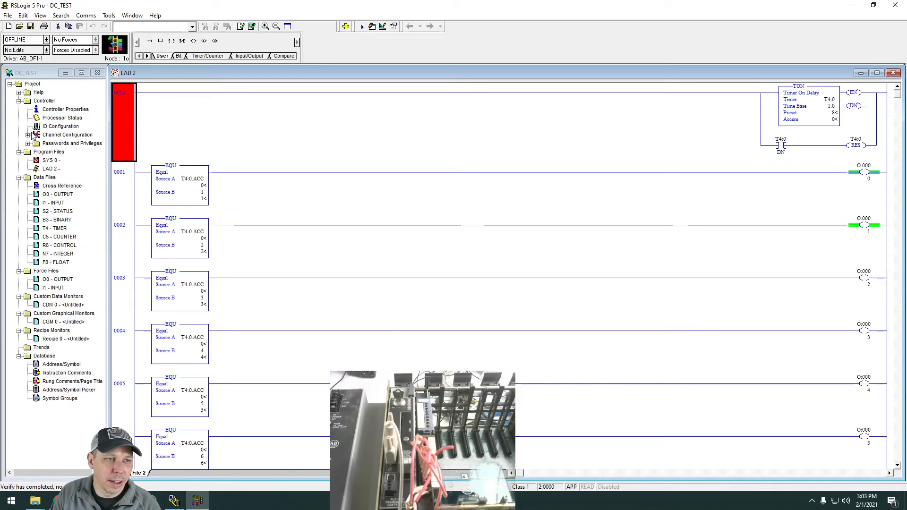
# Examine Channel 0's serial port settings in the DC_TEST channel configuration and check the PLC-5/11's status in RSLinx Classic.
pyautogui.doubleClick(56, 136)
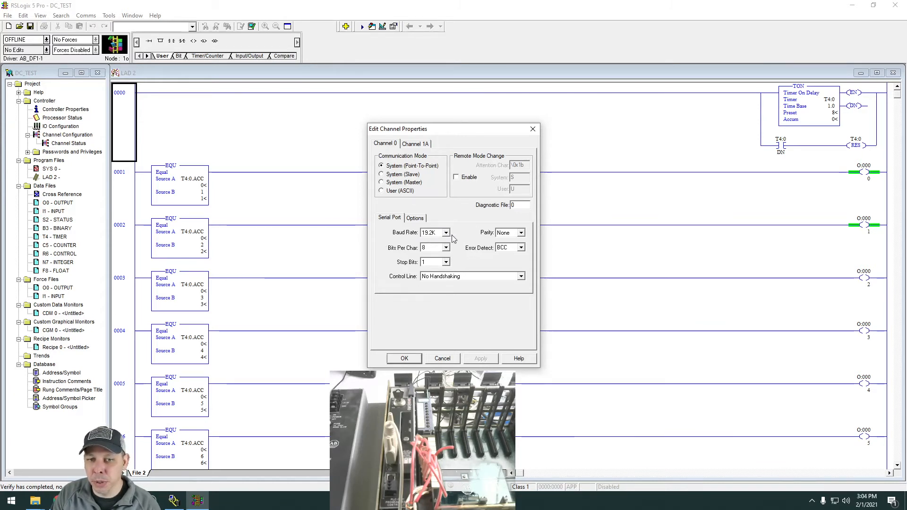
pyautogui.click(174, 501)
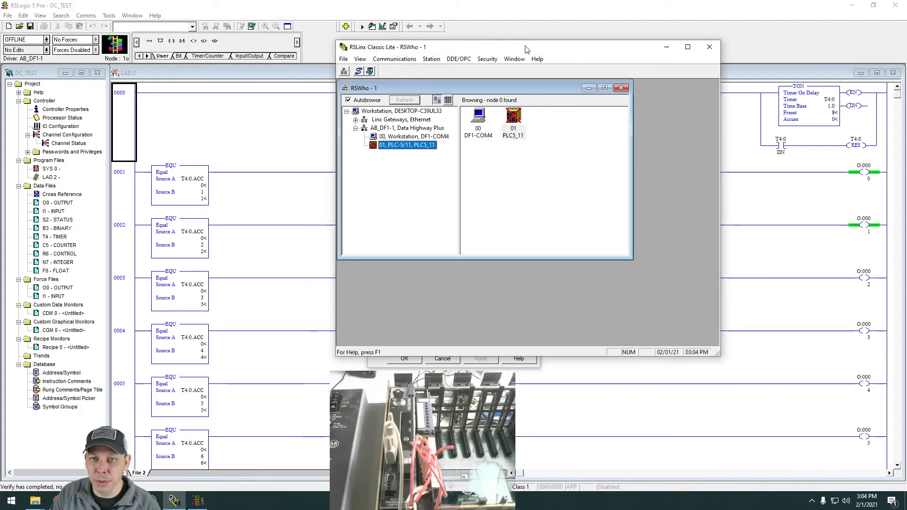
pyautogui.moveTo(526, 50); pyautogui.dragTo(685, 135)
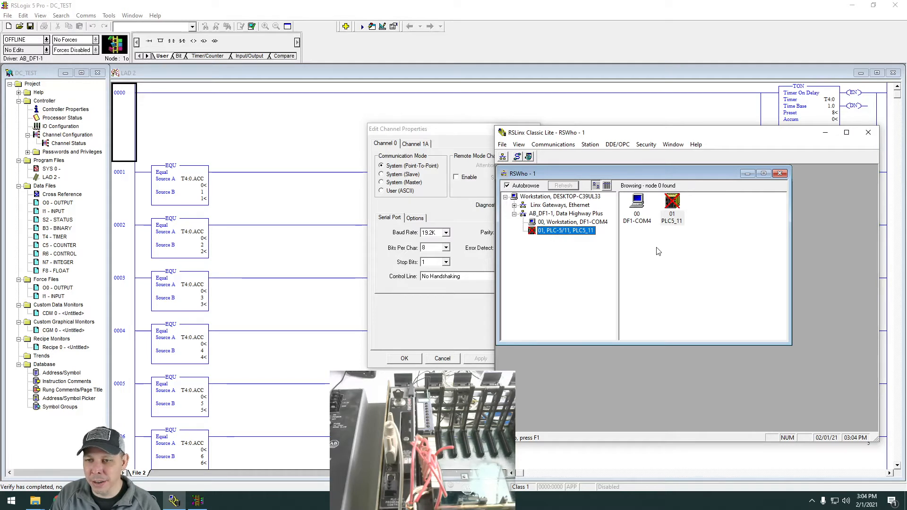
pyautogui.moveTo(657, 133); pyautogui.dragTo(657, 158)
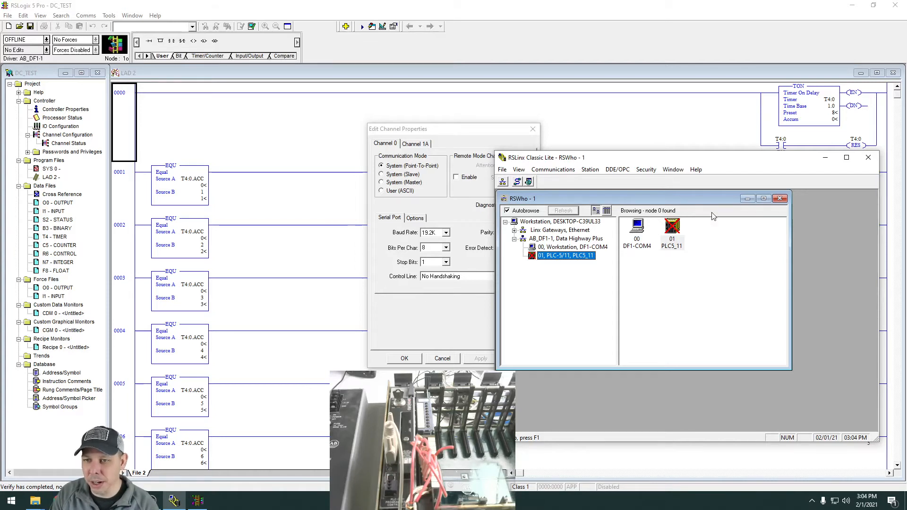
pyautogui.click(827, 160)
pyautogui.click(533, 129)
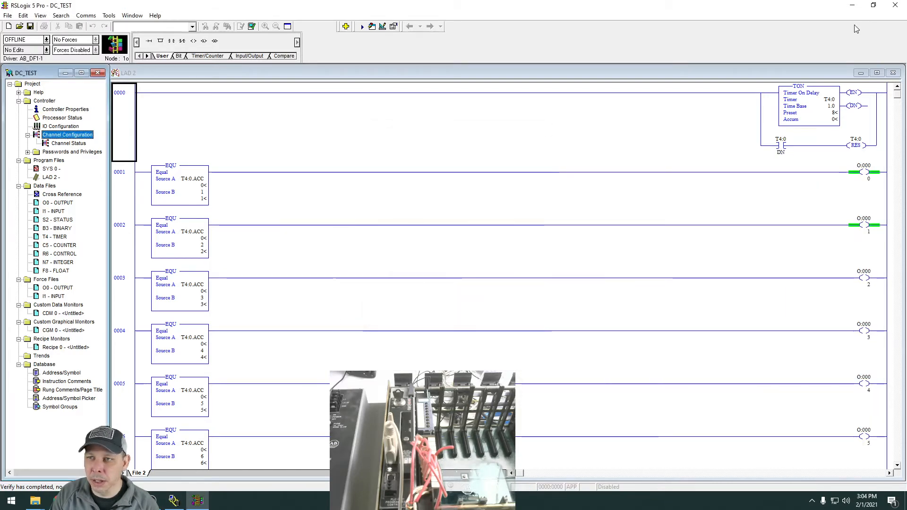
# Switch to RSLinx Classic, auto-configure the AB_DF1-1 driver of the PLC-5/11 on COM4, and accept the resulting settings.
pyautogui.click(852, 5)
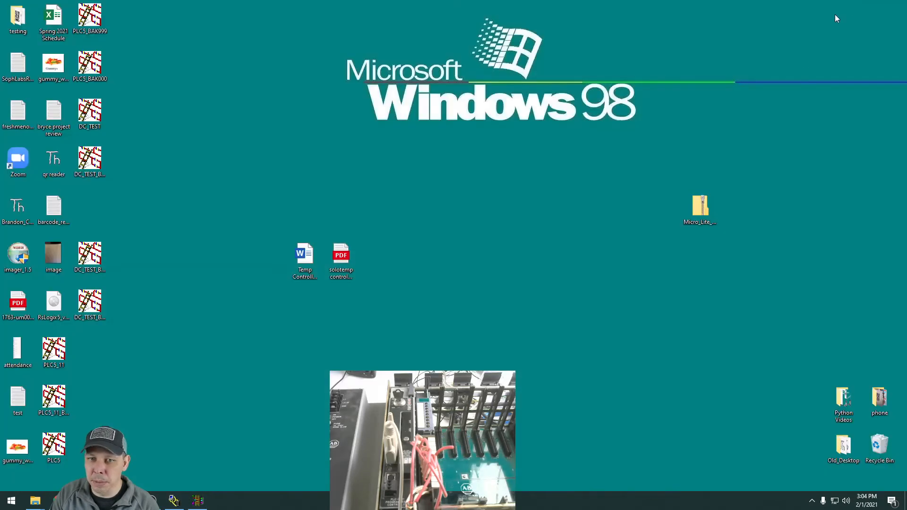
pyautogui.click(179, 505)
pyautogui.click(168, 508)
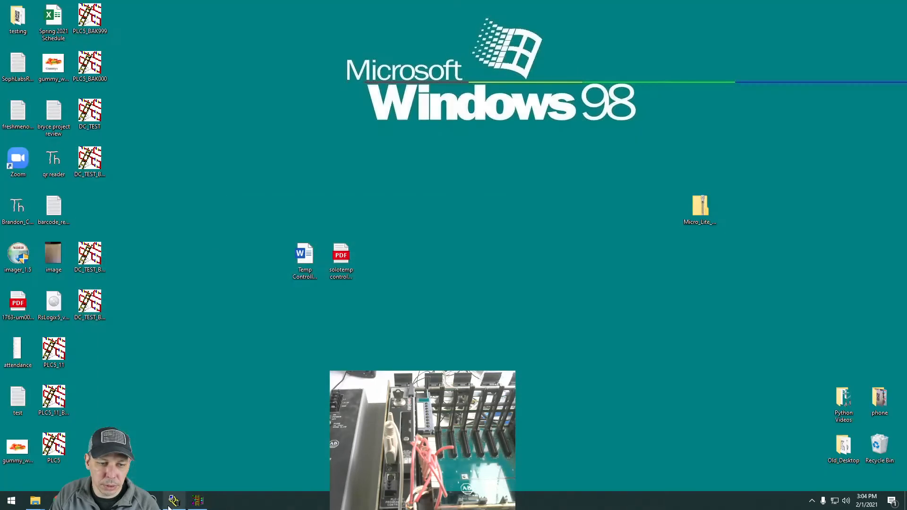
pyautogui.click(170, 506)
pyautogui.moveTo(655, 159); pyautogui.dragTo(503, 12)
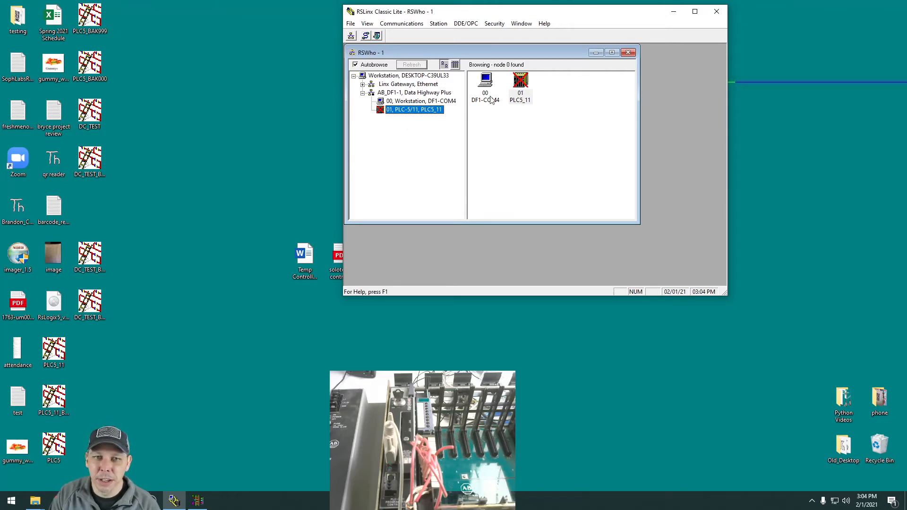
pyautogui.rightClick(428, 113)
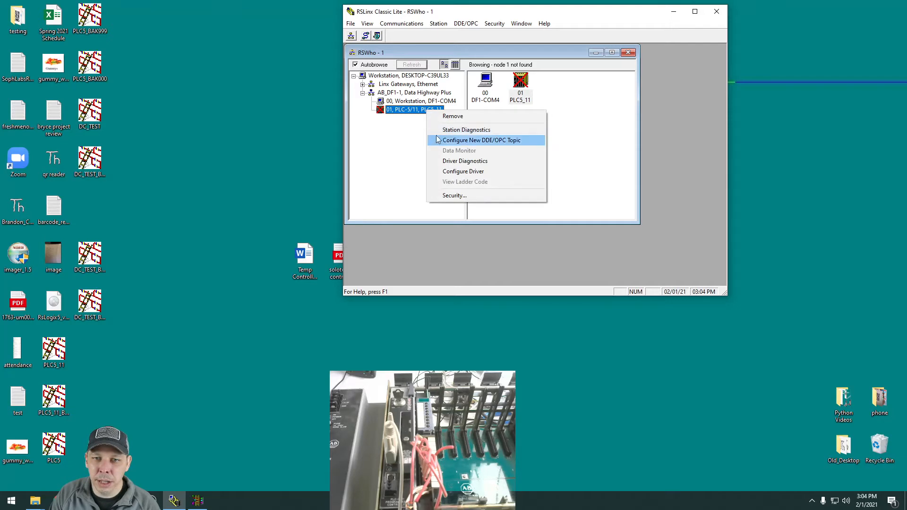
pyautogui.click(472, 172)
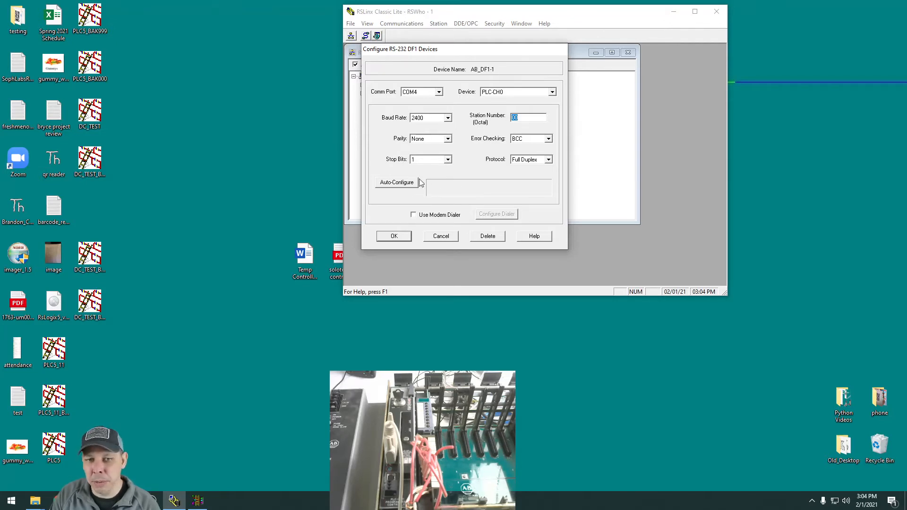
pyautogui.click(400, 182)
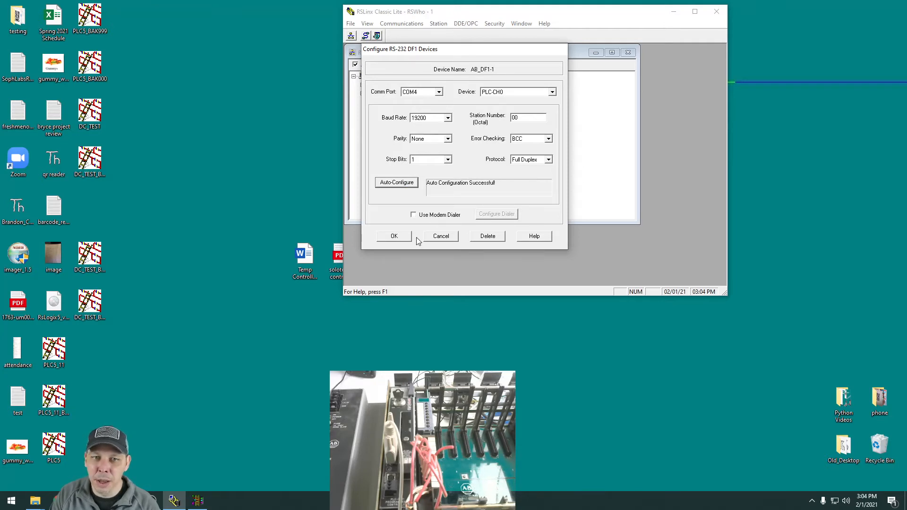
pyautogui.click(394, 236)
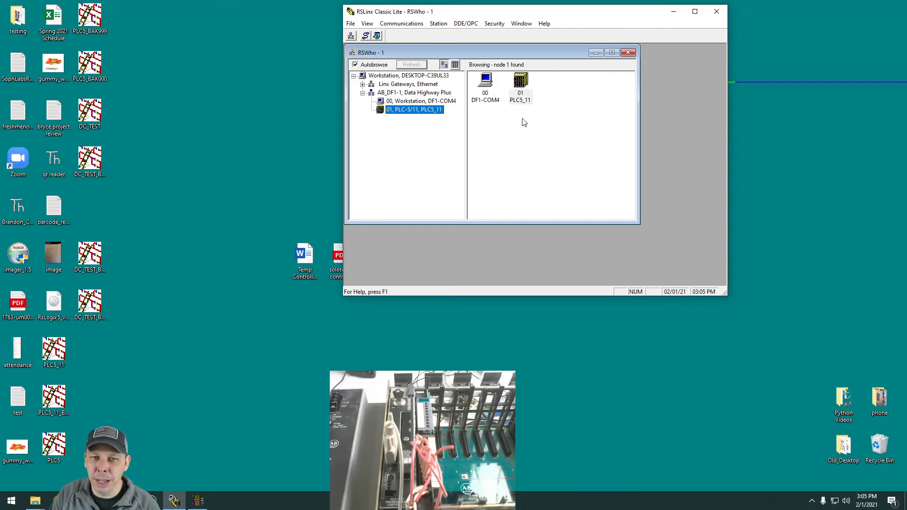
pyautogui.click(674, 11)
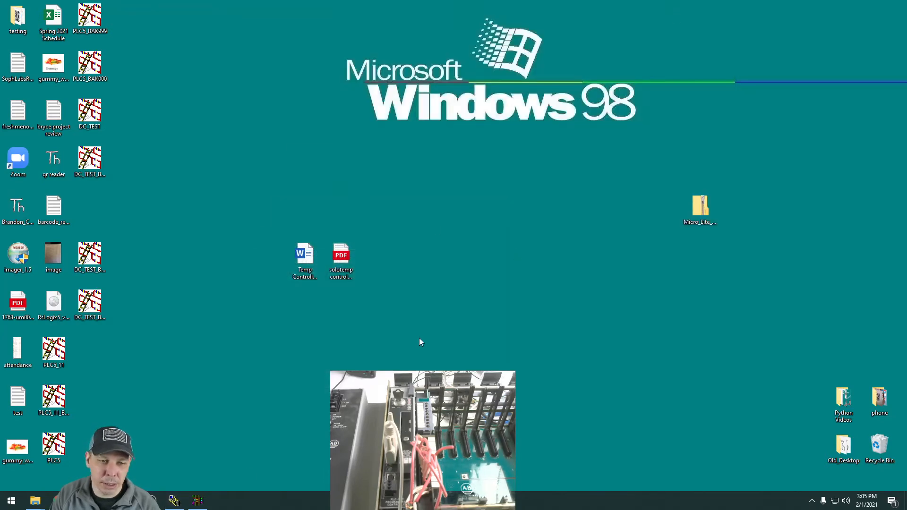
# Switch back to RSLogix 5 and try to go online with the PLC-5/11, cancelling at the documentation file selection.
pyautogui.click(198, 501)
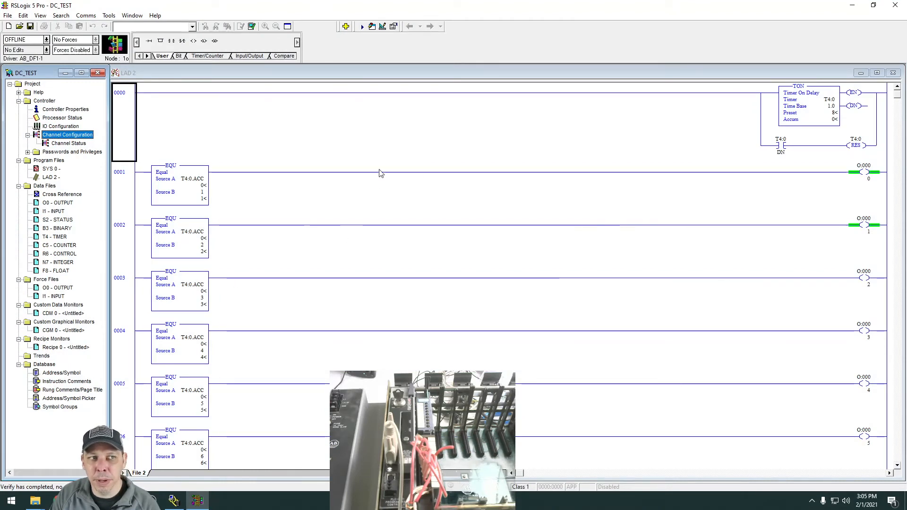
pyautogui.click(86, 15)
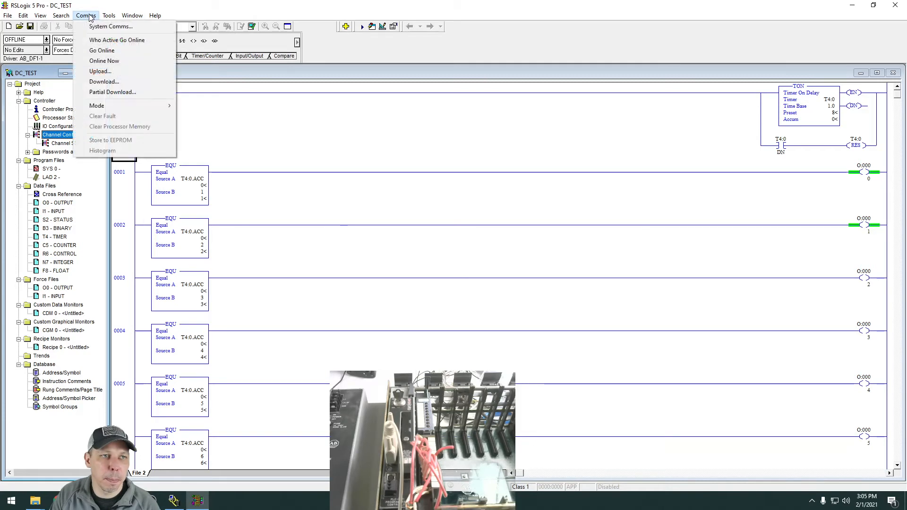
pyautogui.click(94, 53)
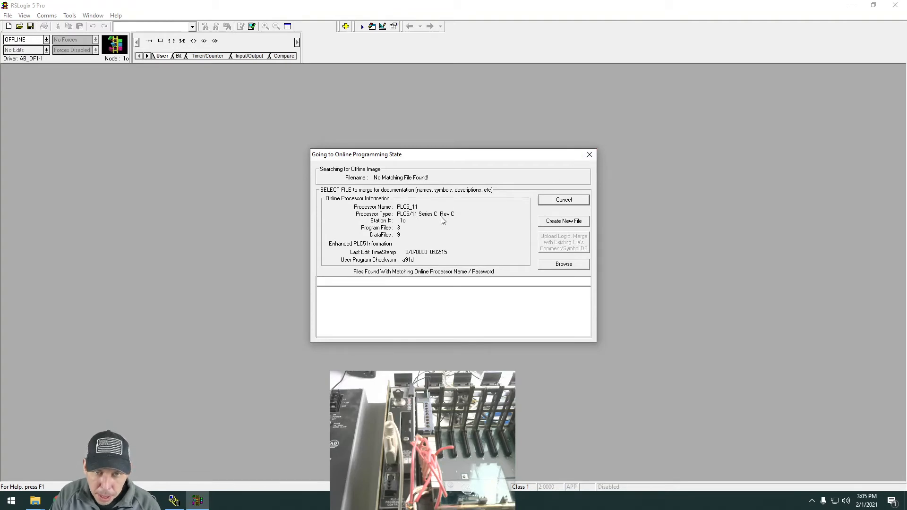
pyautogui.click(563, 200)
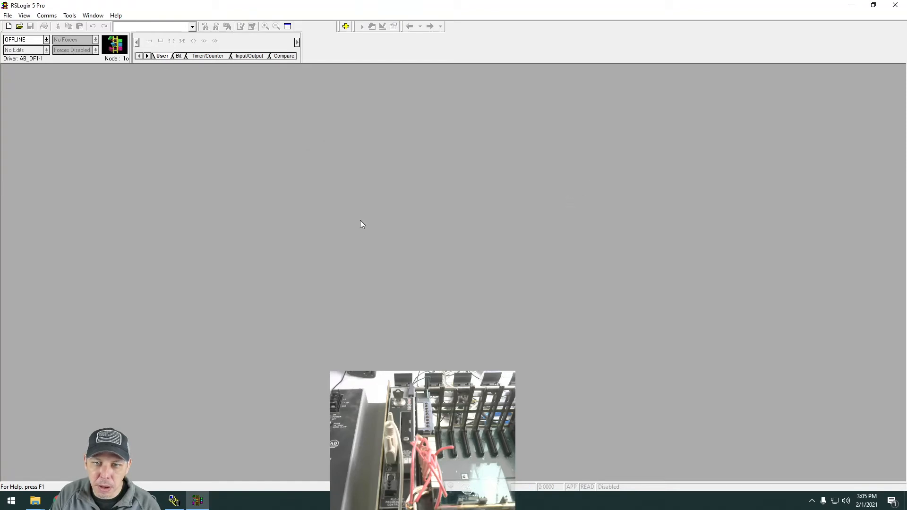
# Retry going online, browse to the Desktop folder for a matching PLC source file, and cancel the attempt.
pyautogui.click(47, 16)
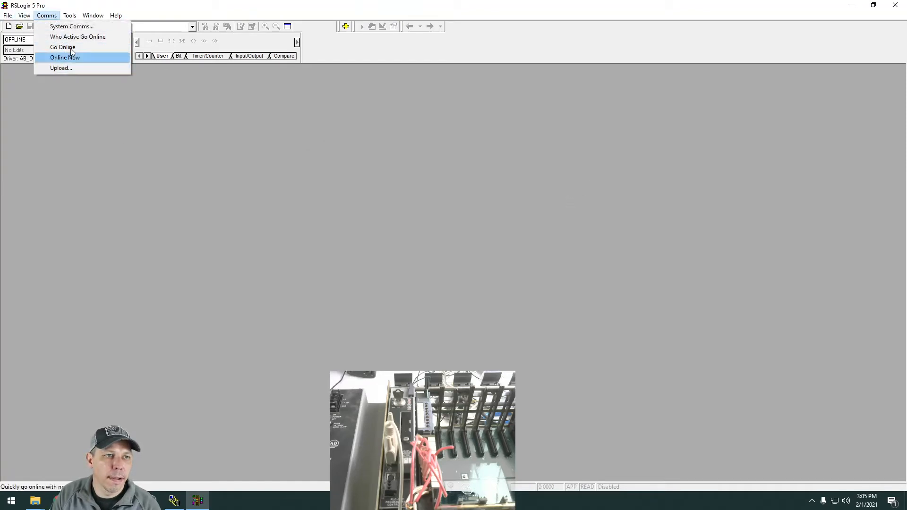
pyautogui.moveTo(95, 18)
pyautogui.moveTo(47, 15)
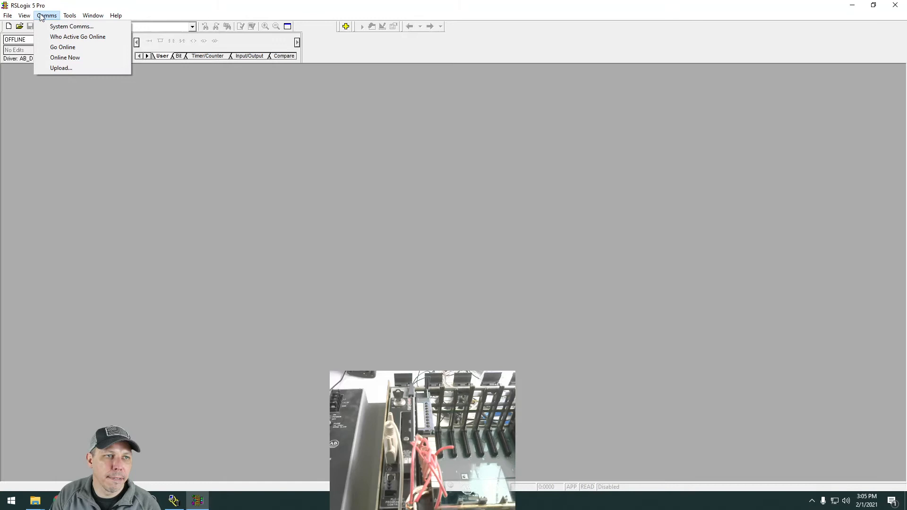
pyautogui.click(51, 47)
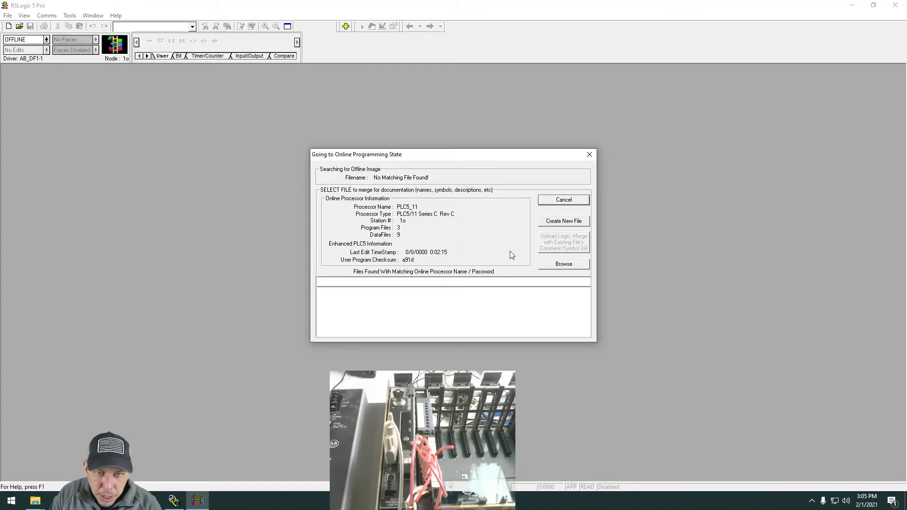
pyautogui.click(575, 264)
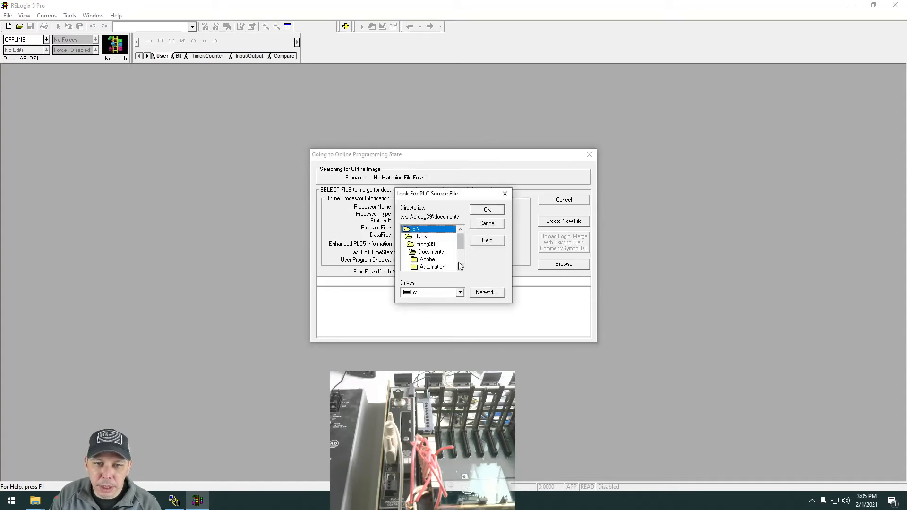
pyautogui.doubleClick(424, 244)
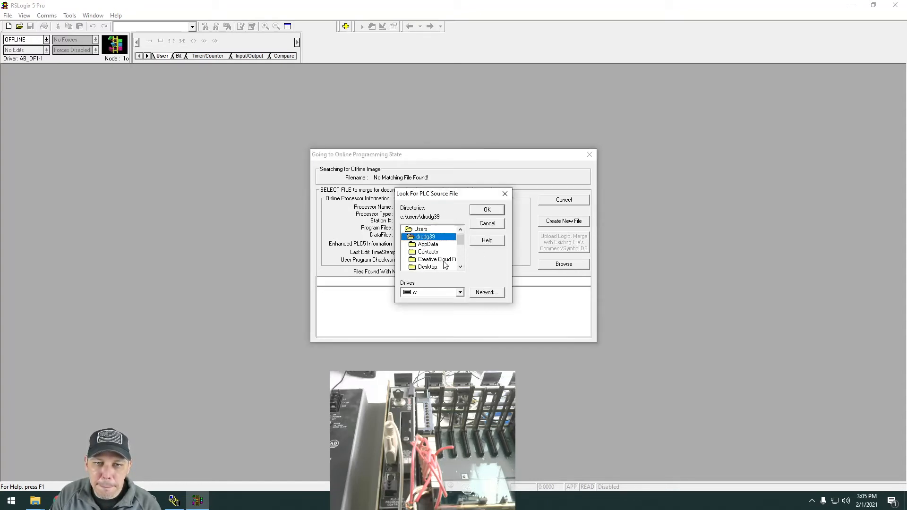
pyautogui.doubleClick(427, 267)
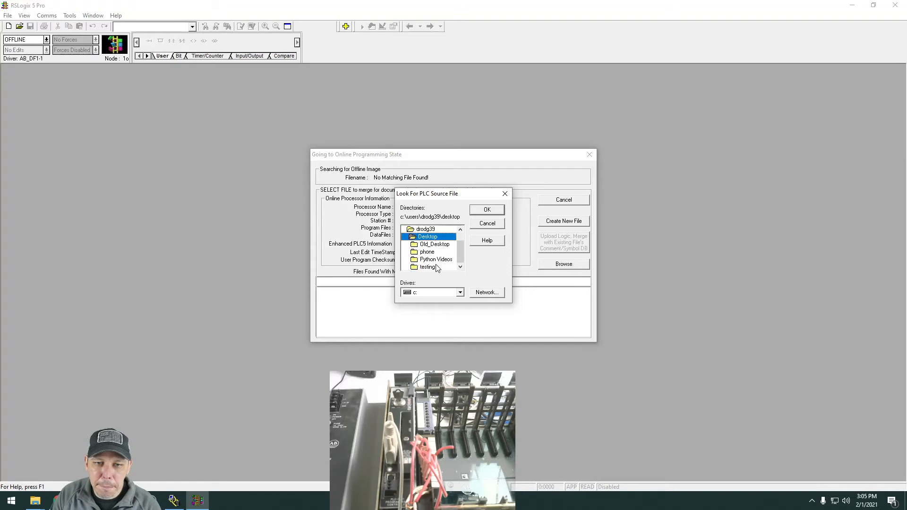
pyautogui.click(461, 237)
pyautogui.moveTo(460, 249); pyautogui.dragTo(458, 267)
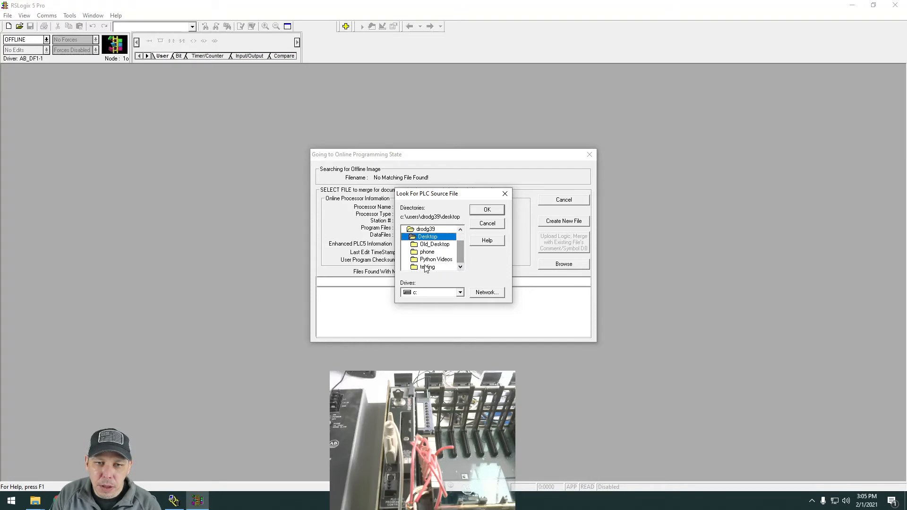
pyautogui.click(505, 193)
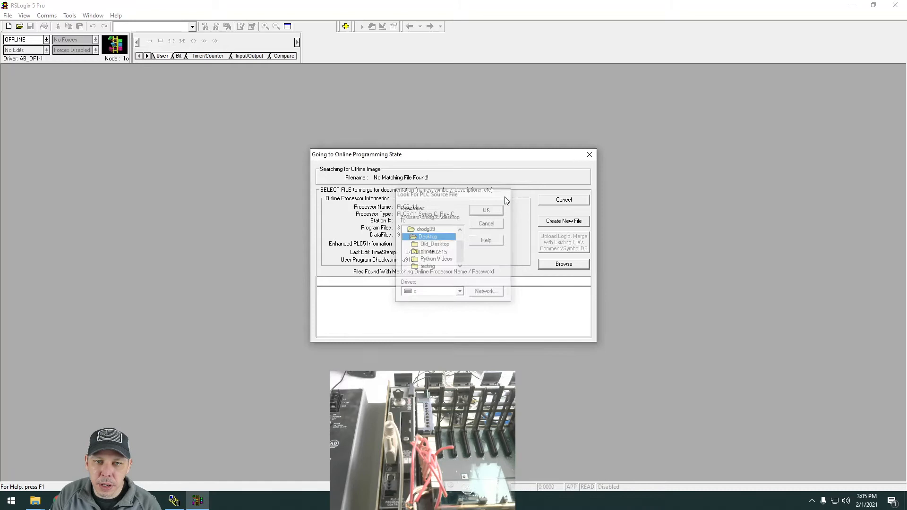
pyautogui.click(589, 155)
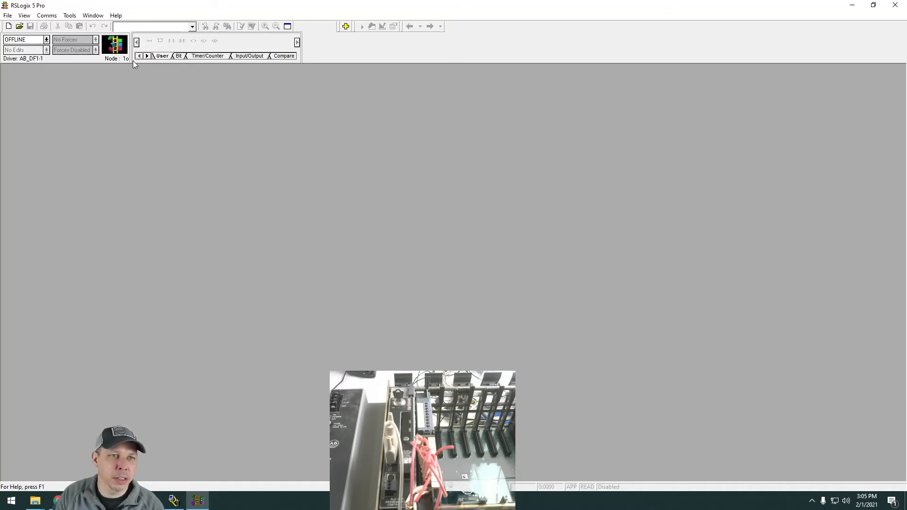
# Reopen the recent DC_TEST project.
pyautogui.click(46, 16)
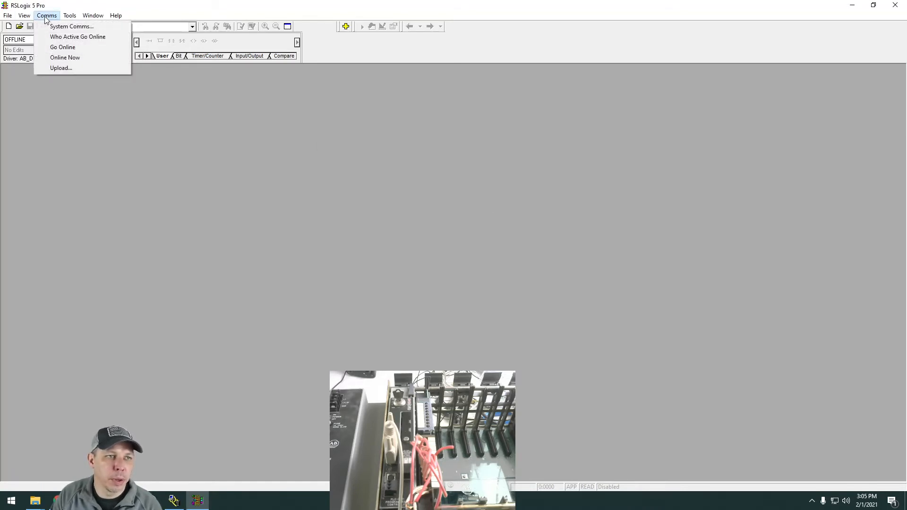
pyautogui.moveTo(8, 15)
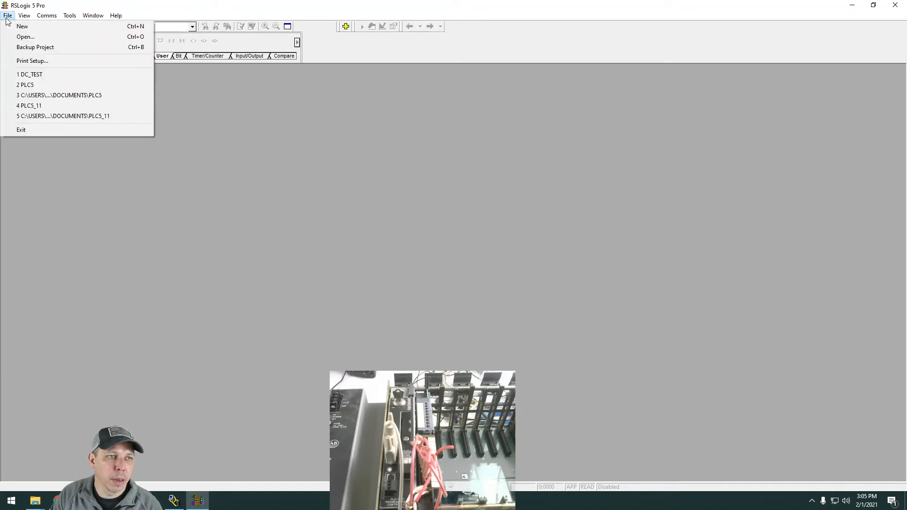
pyautogui.click(23, 74)
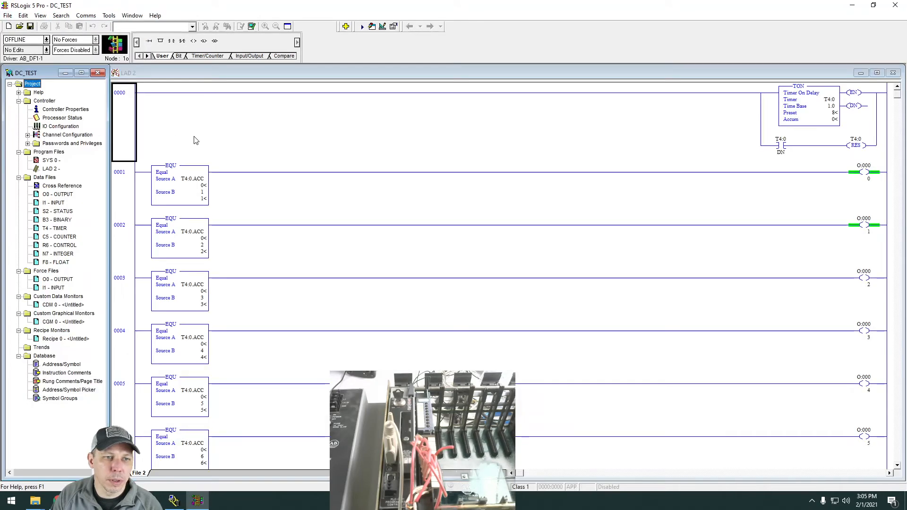
# Download the DC_TEST program to the PLC-5/11 at node 1 over AB_DF1-1 and go online with it.
pyautogui.click(86, 16)
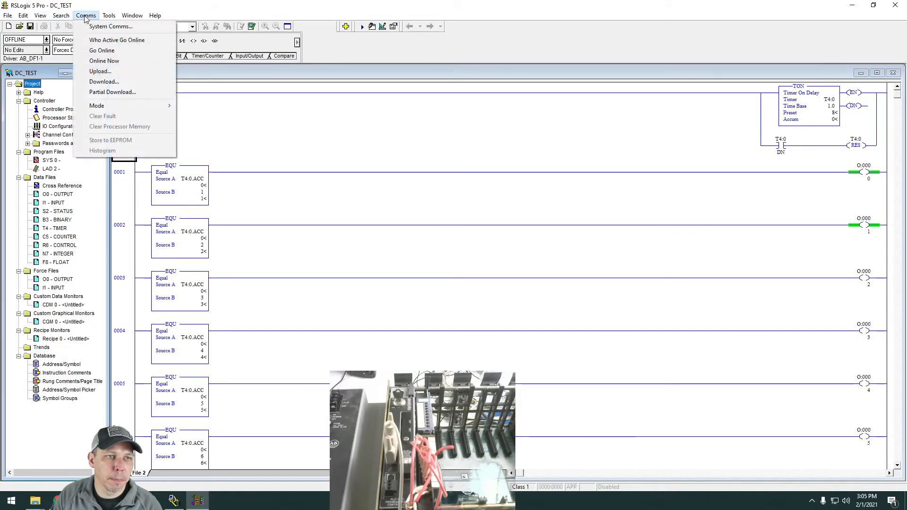
pyautogui.click(156, 82)
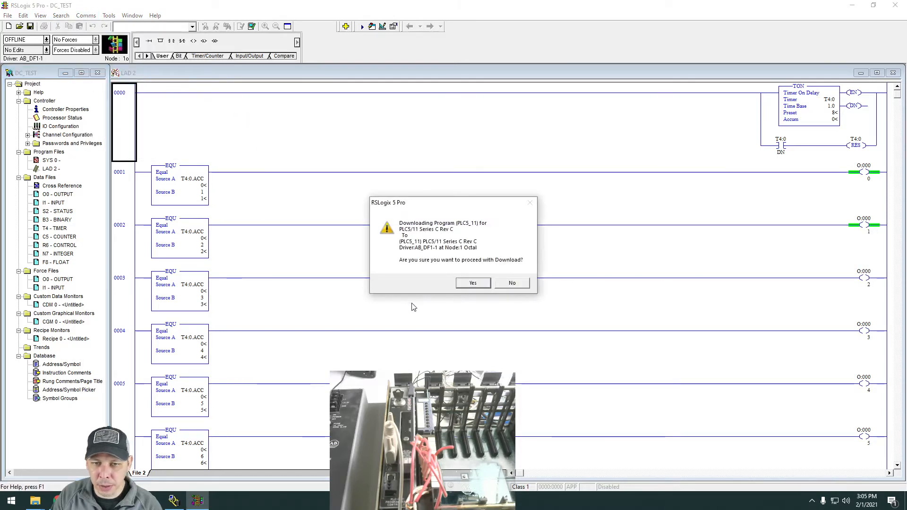
pyautogui.click(466, 286)
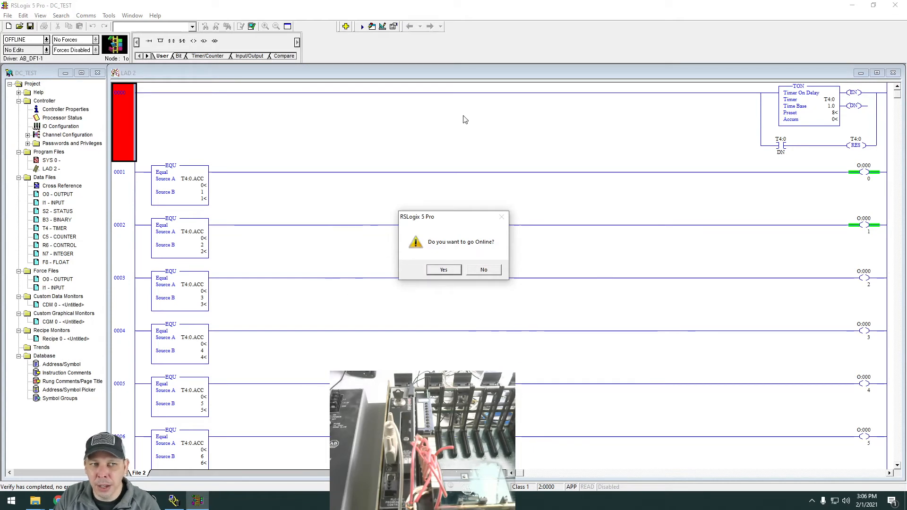
pyautogui.click(444, 270)
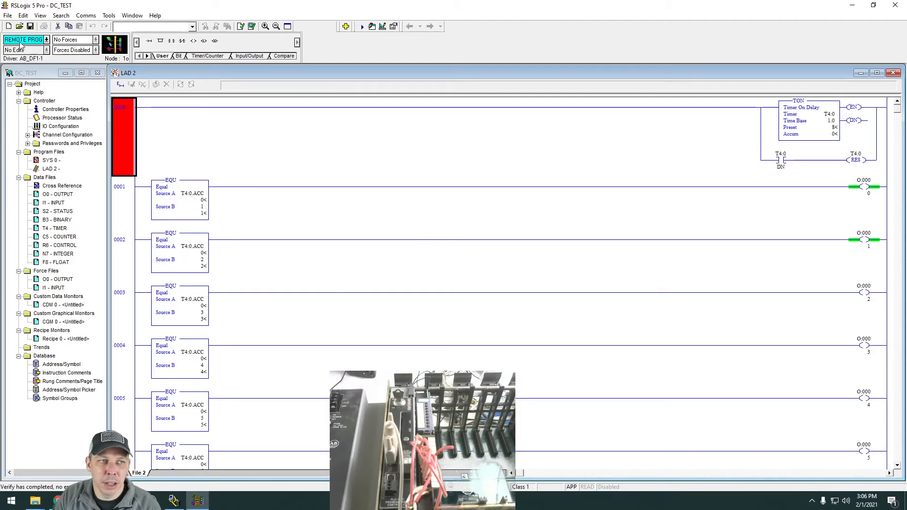
pyautogui.click(46, 40)
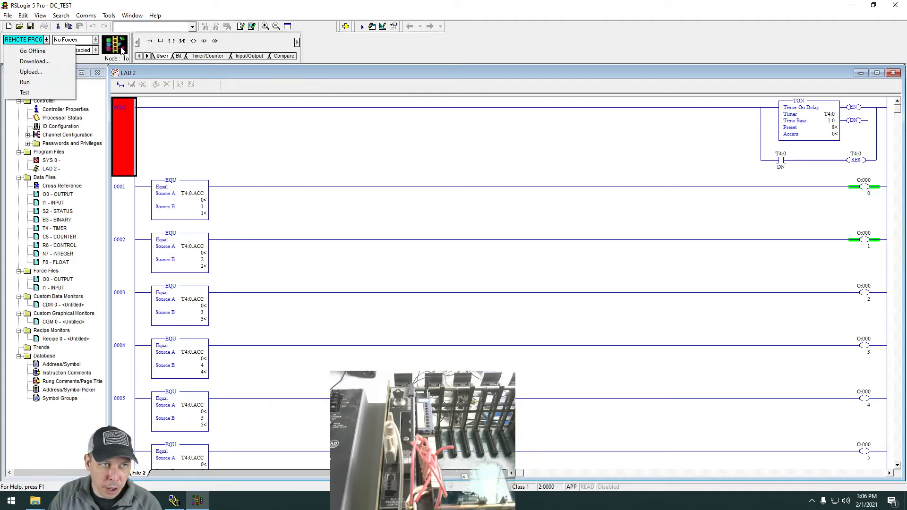
pyautogui.click(331, 52)
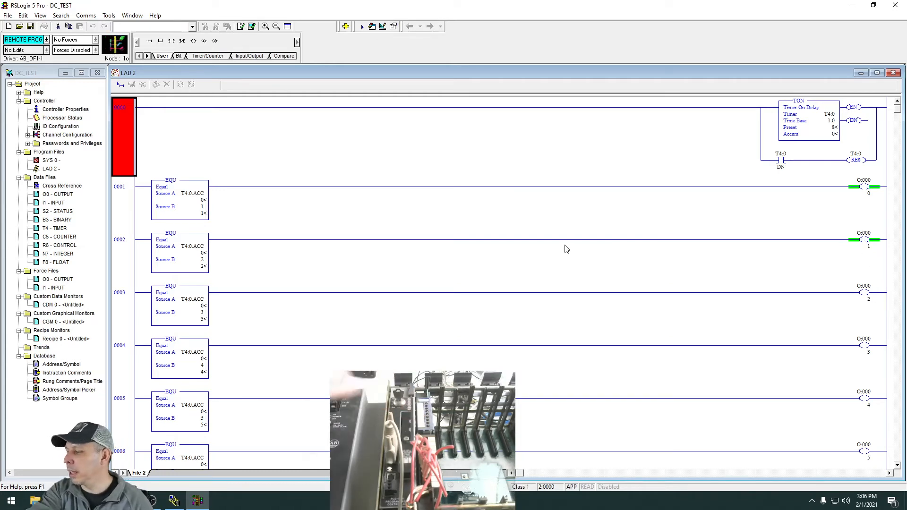
# Change the processor mode from Remote Program to Run and confirm the mode change.
pyautogui.click(47, 40)
pyautogui.click(25, 83)
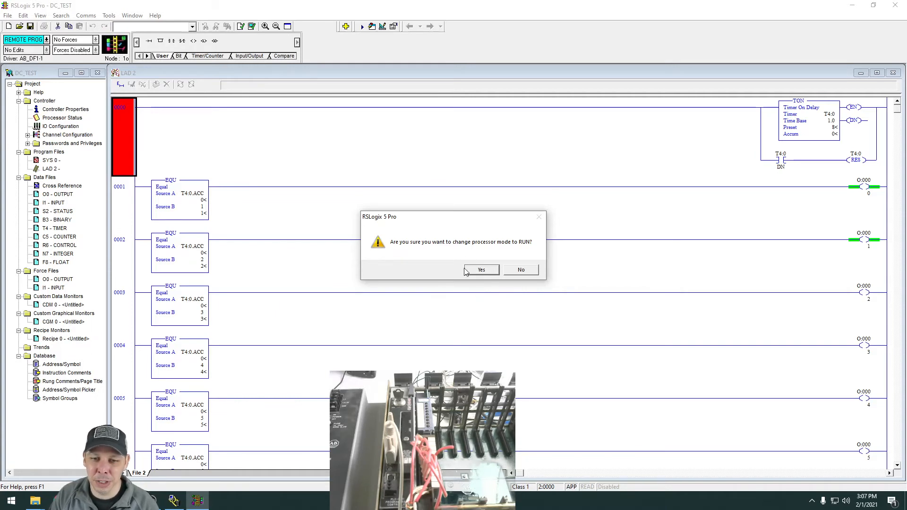
pyautogui.click(481, 270)
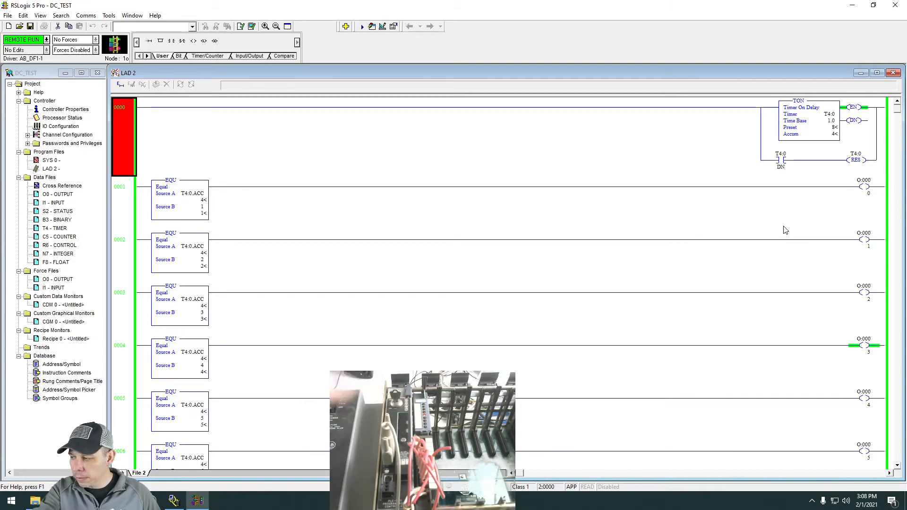
# Watch the LAD 2 rungs executing and monitor the O0 OUTPUT data file in an enlarged window, closing it when done.
pyautogui.scroll(-5, 738, 260)
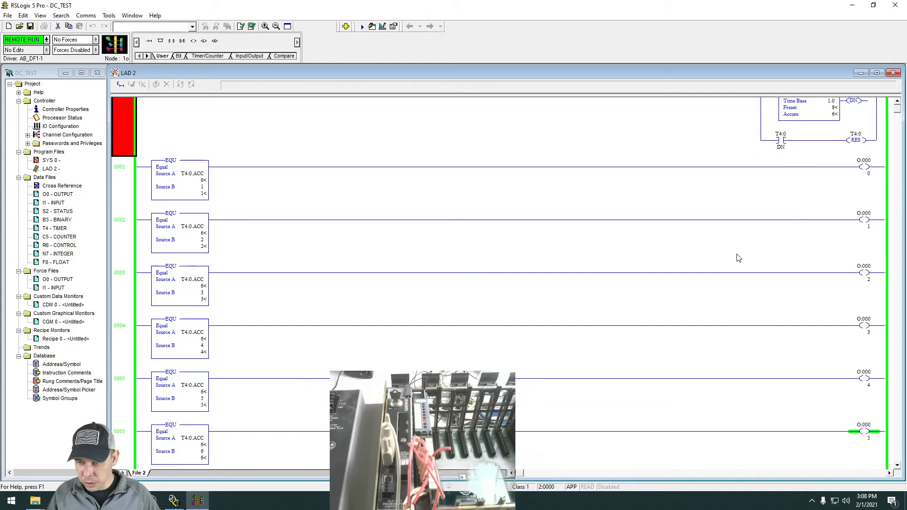
pyautogui.scroll(-1, 764, 283)
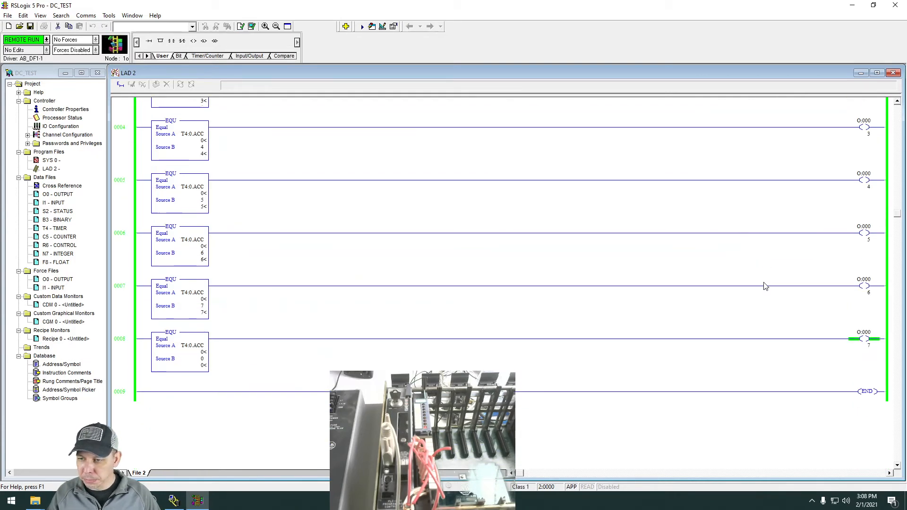
pyautogui.scroll(3, 764, 283)
pyautogui.scroll(3, 764, 286)
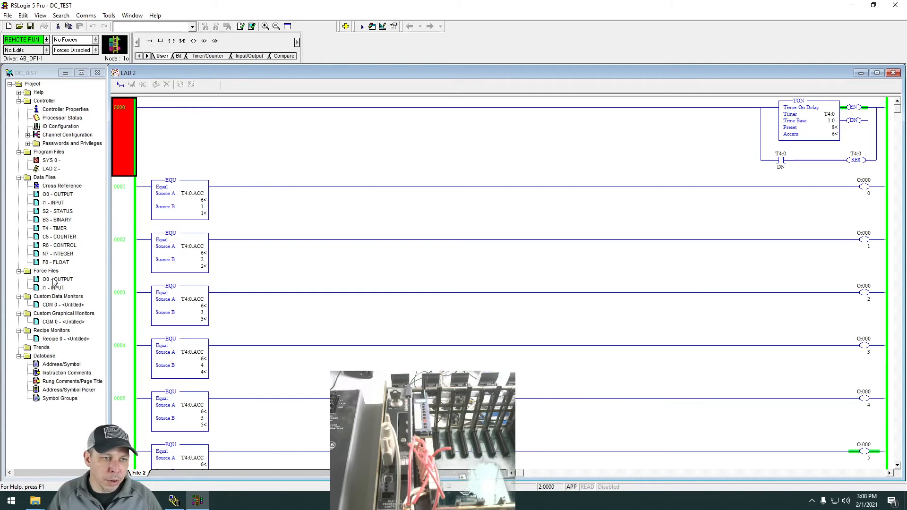
pyautogui.click(58, 195)
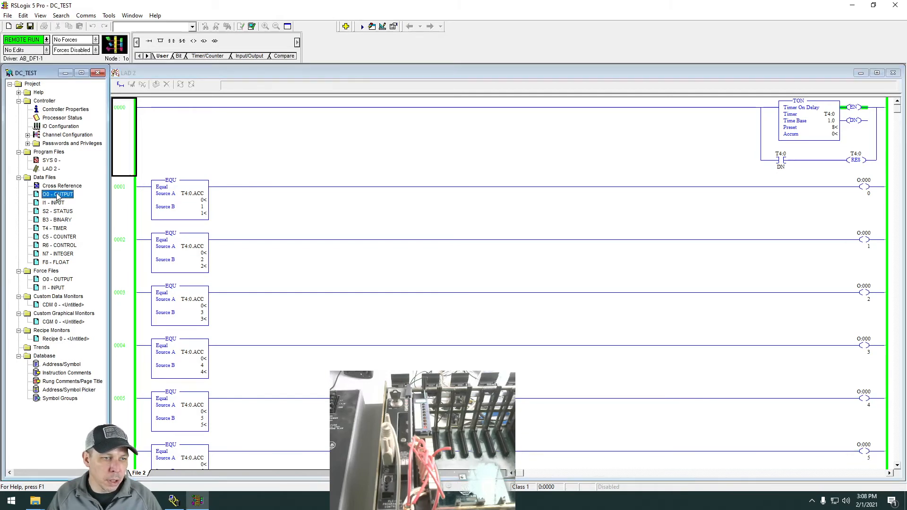
pyautogui.doubleClick(58, 195)
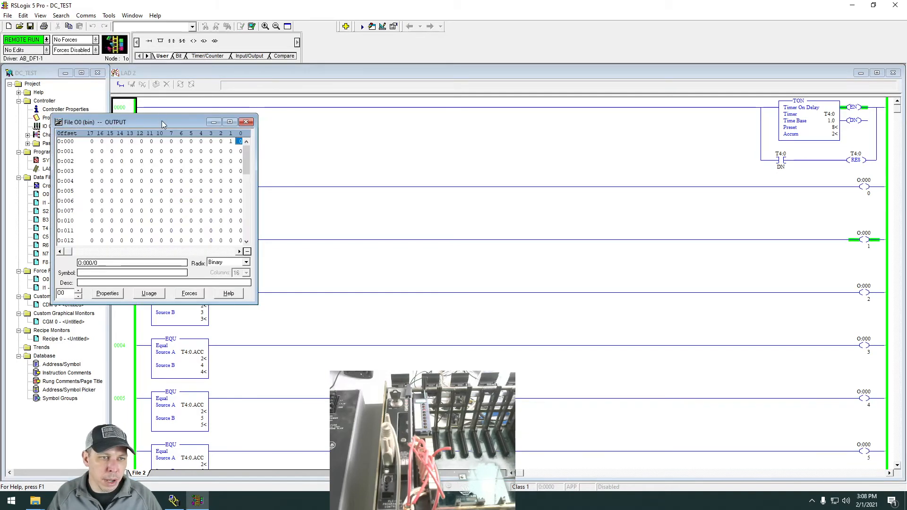
pyautogui.moveTo(162, 120); pyautogui.dragTo(479, 92)
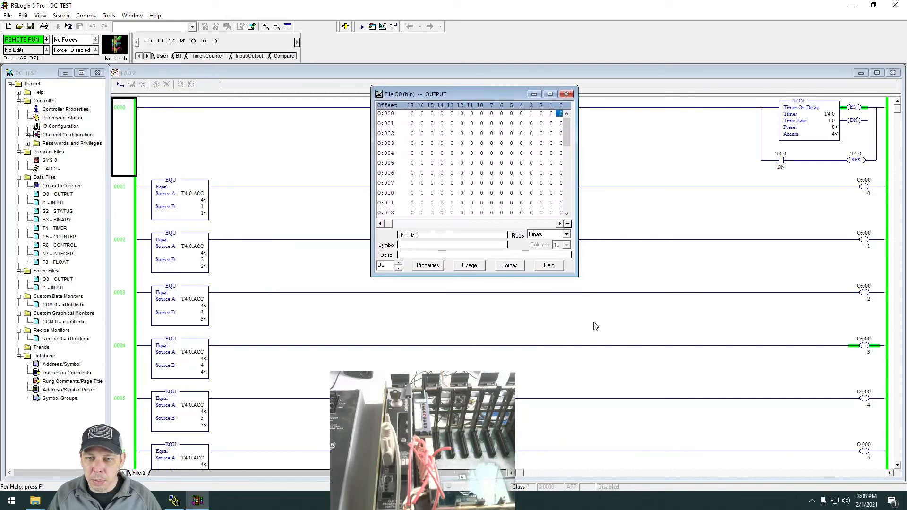
pyautogui.moveTo(578, 276); pyautogui.dragTo(635, 299)
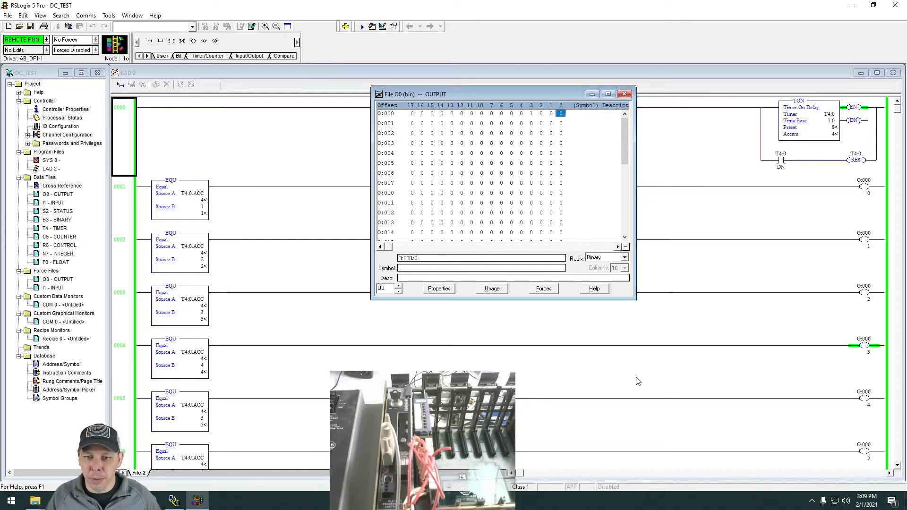
pyautogui.click(624, 94)
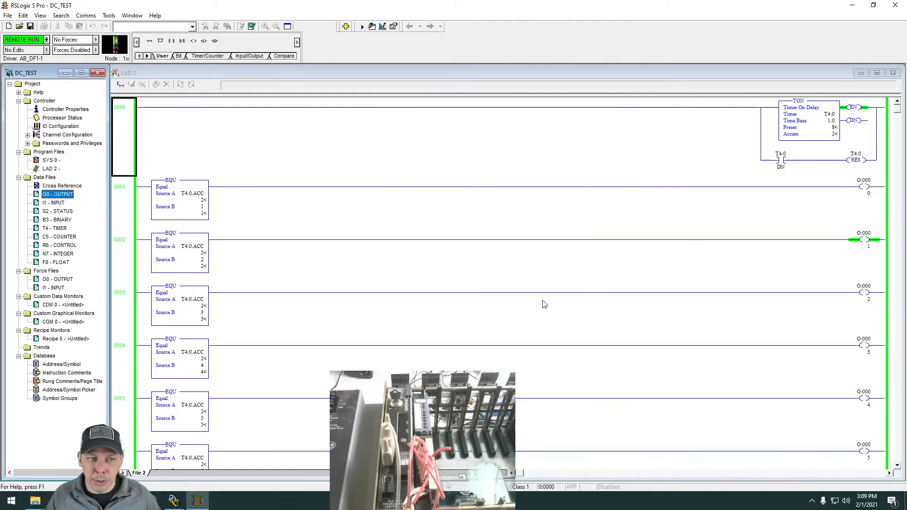
# Review the LAD 2 rungs, select the EQU instruction on rung 0001 and find Equal among the Compare instructions.
pyautogui.scroll(-3, 533, 293)
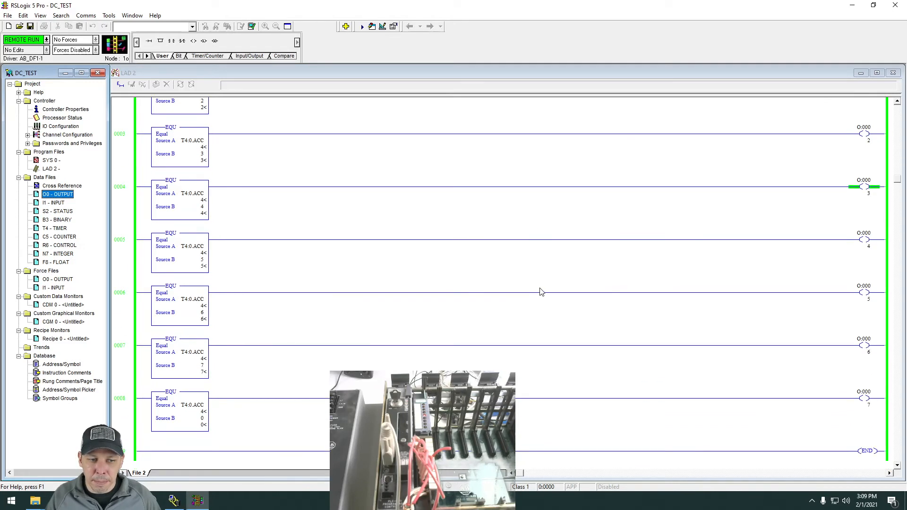
pyautogui.scroll(3, 541, 291)
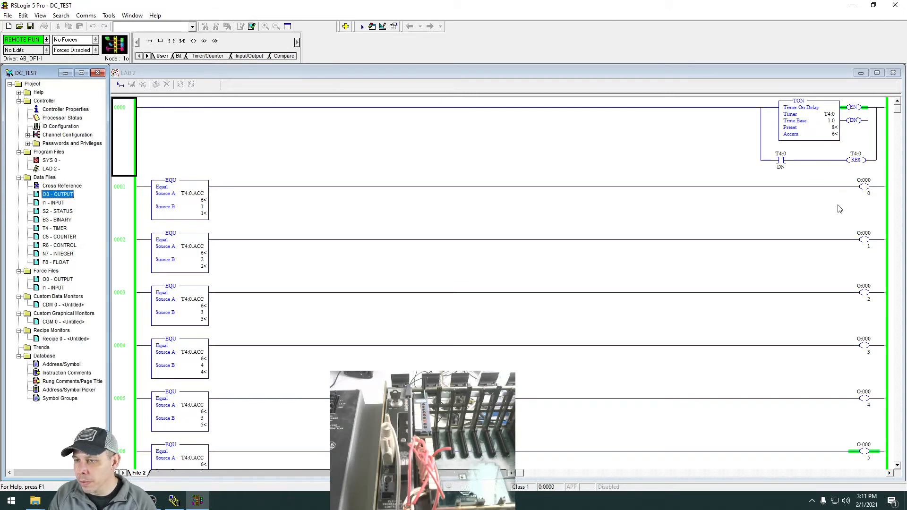
pyautogui.click(171, 188)
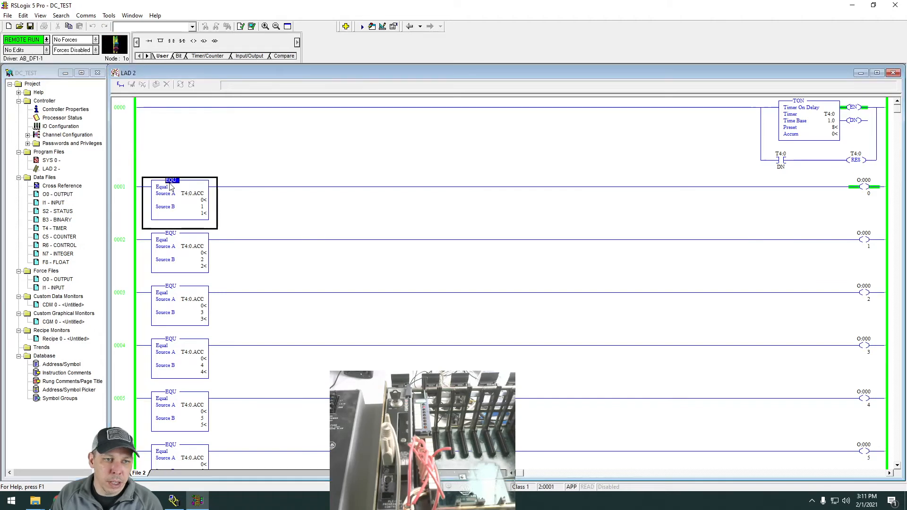
pyautogui.click(285, 56)
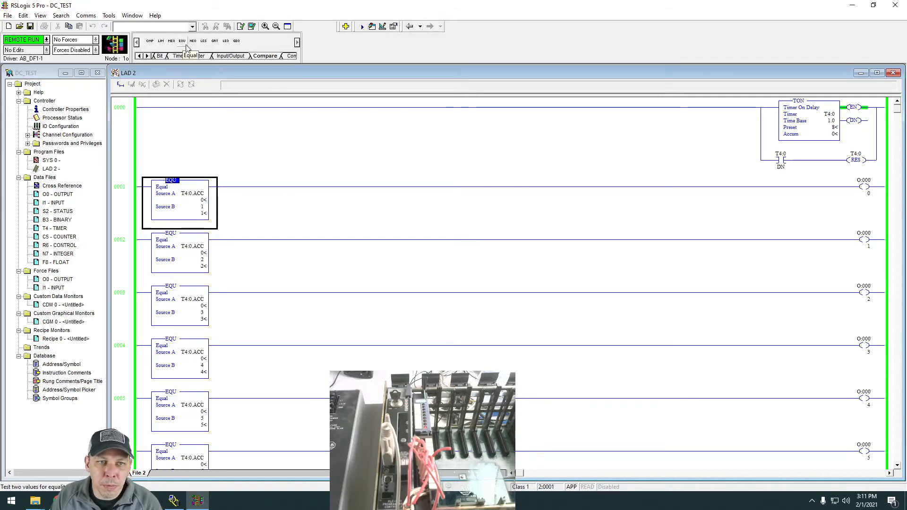
# Look through the User, Bit and Timer/Counter instruction categories, locating the TON and RES instructions.
pyautogui.click(158, 56)
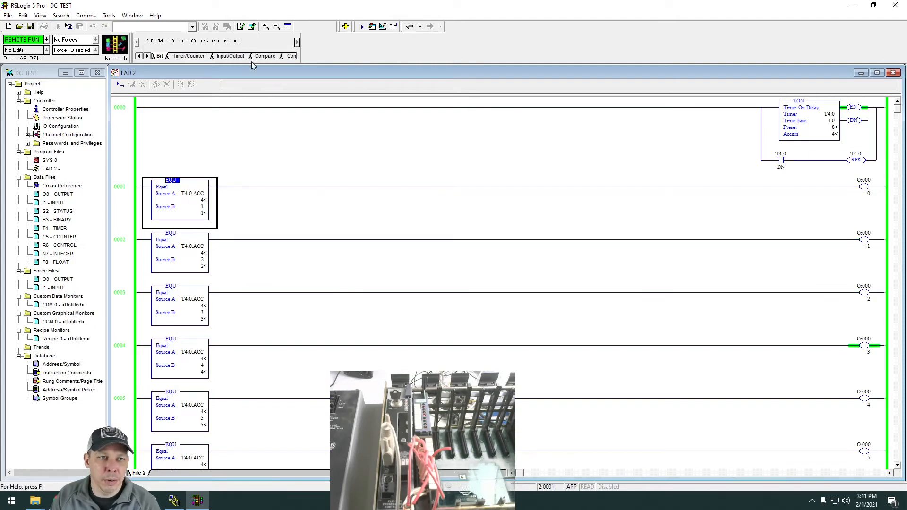
pyautogui.click(140, 56)
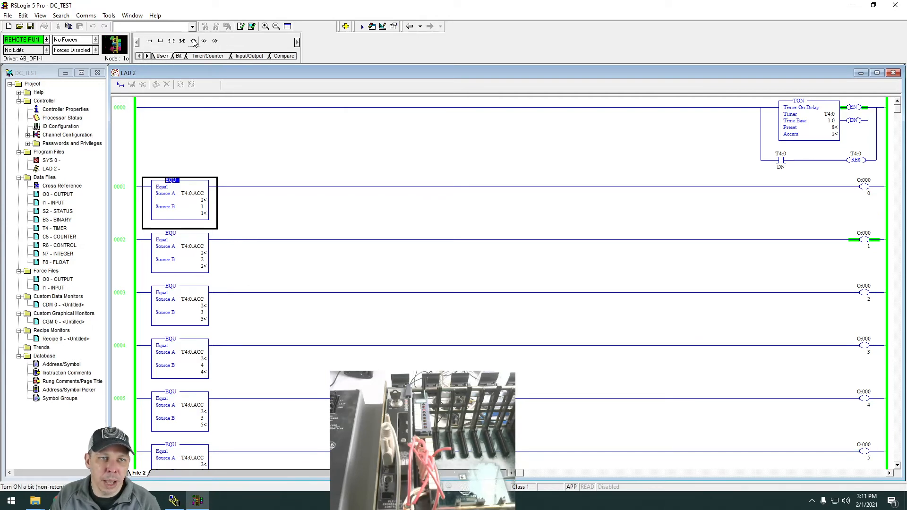
pyautogui.click(179, 56)
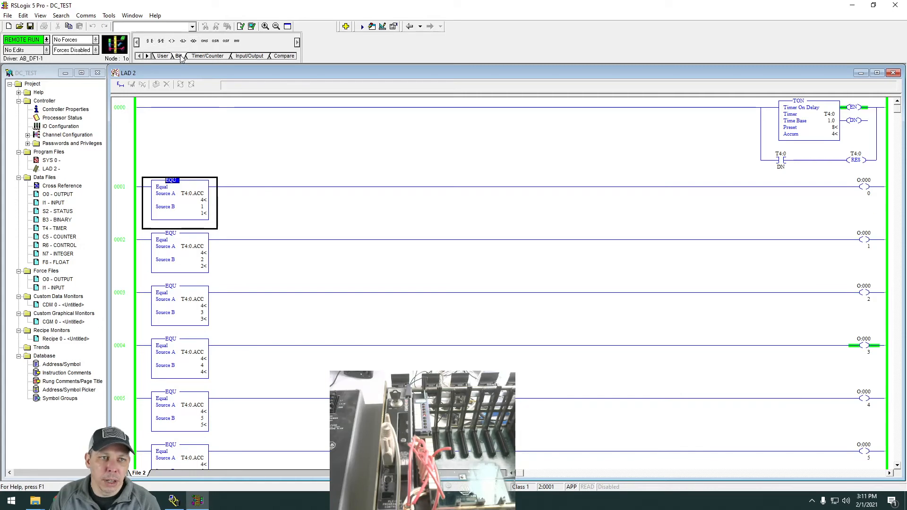
pyautogui.click(208, 56)
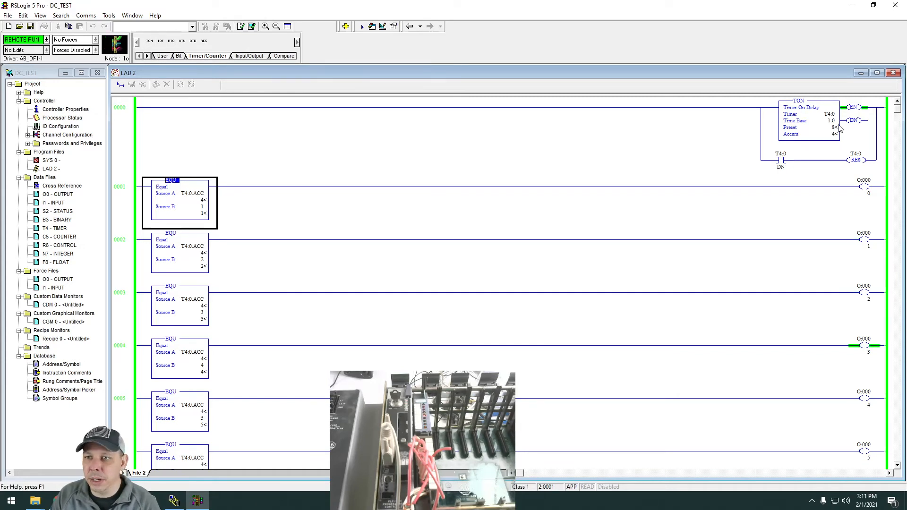
pyautogui.moveTo(150, 41); pyautogui.dragTo(213, 53)
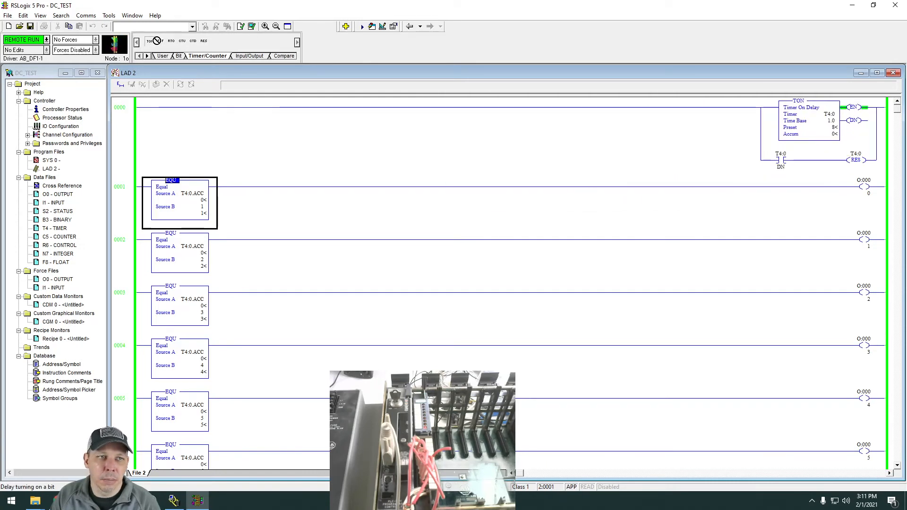
pyautogui.moveTo(156, 40); pyautogui.dragTo(156, 41)
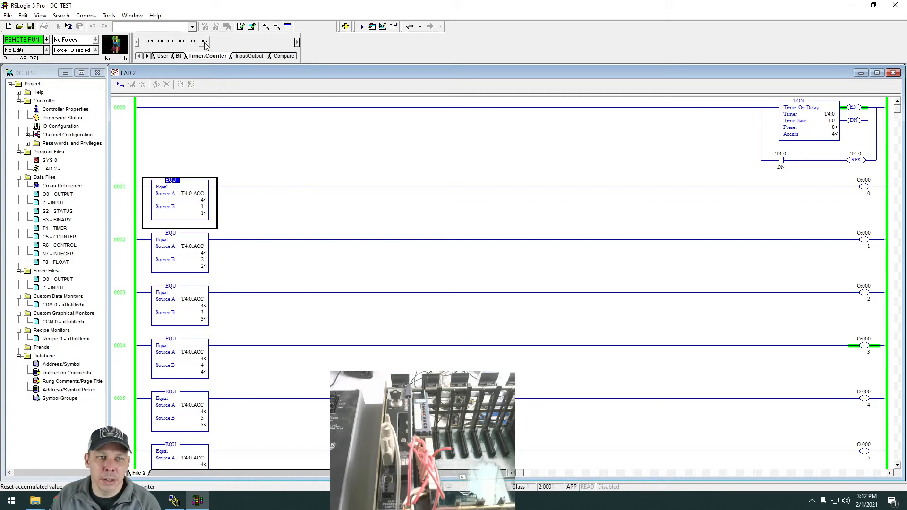
pyautogui.moveTo(204, 41)
pyautogui.mouseDown()
pyautogui.moveTo(418, 135)
pyautogui.moveTo(840, 180)
pyautogui.moveTo(848, 164)
pyautogui.moveTo(207, 42)
pyautogui.mouseUp()
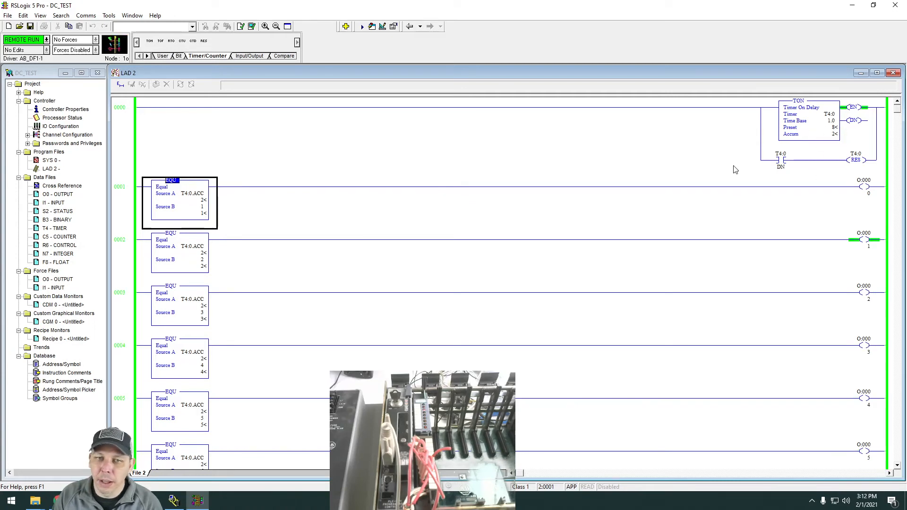
# View the Input/Output and Compare instruction categories and examine how the EQU rungs compare T4:0.ACC to drive the O:000 outputs.
pyautogui.click(247, 57)
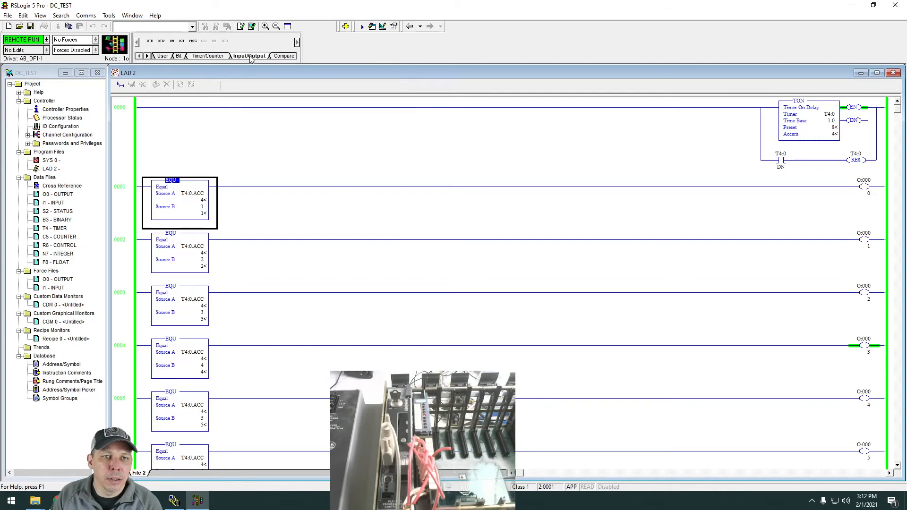
pyautogui.click(282, 57)
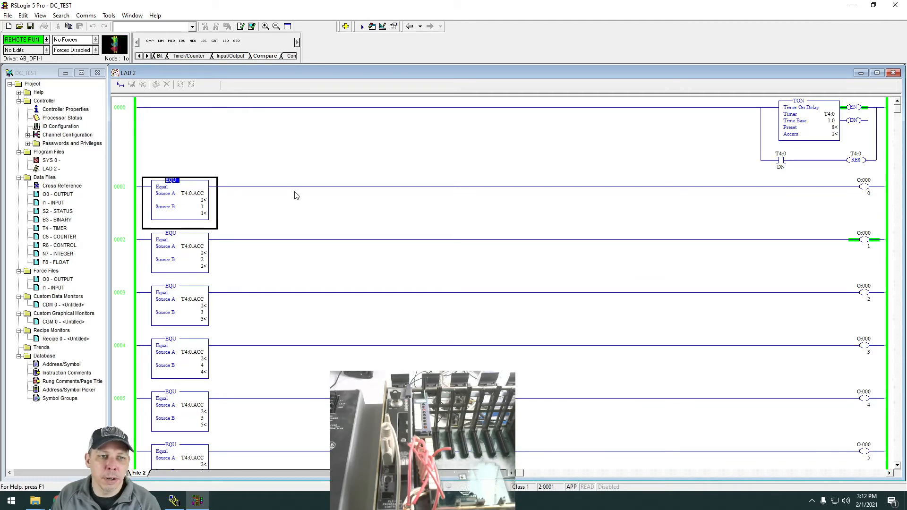
pyautogui.scroll(-3, 297, 199)
pyautogui.scroll(2, 275, 187)
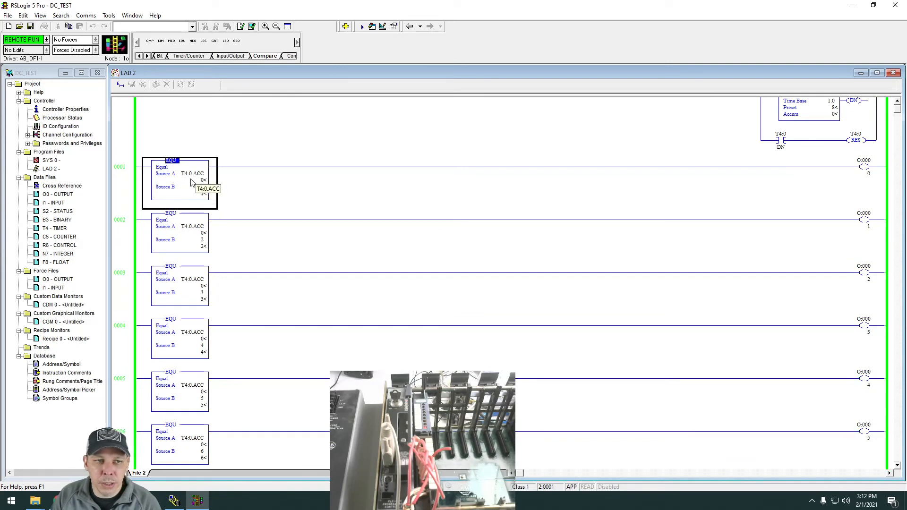
pyautogui.scroll(1, 732, 179)
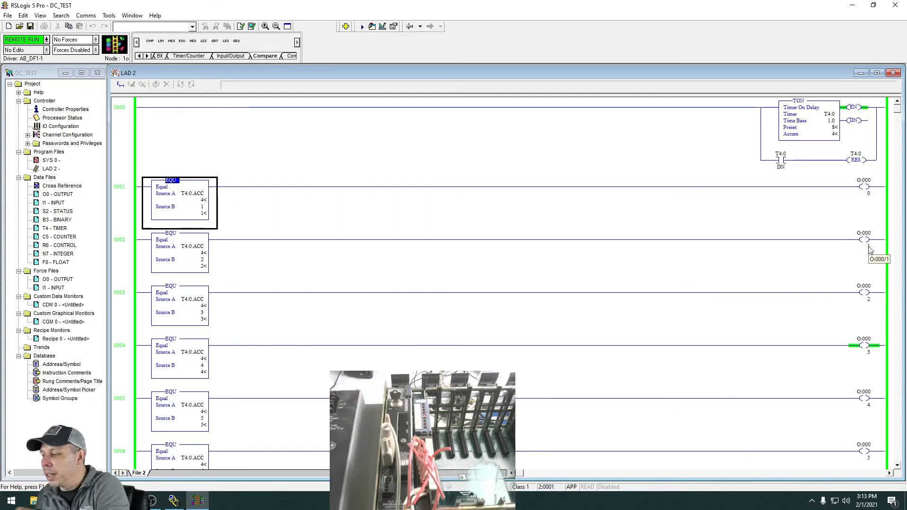
pyautogui.scroll(-3, 614, 295)
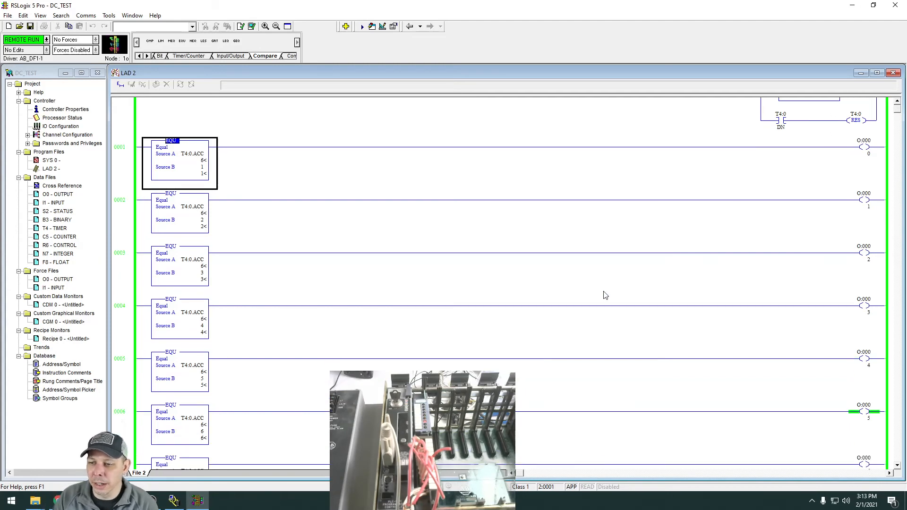
pyautogui.scroll(3, 522, 347)
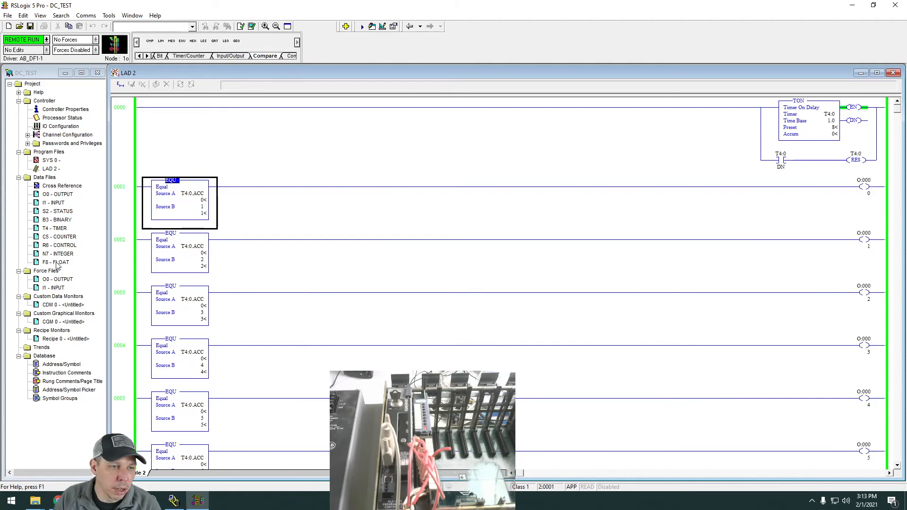
# Monitor timer T4:0 in an enlarged T4 TIMER data file window, then close the window.
pyautogui.doubleClick(40, 229)
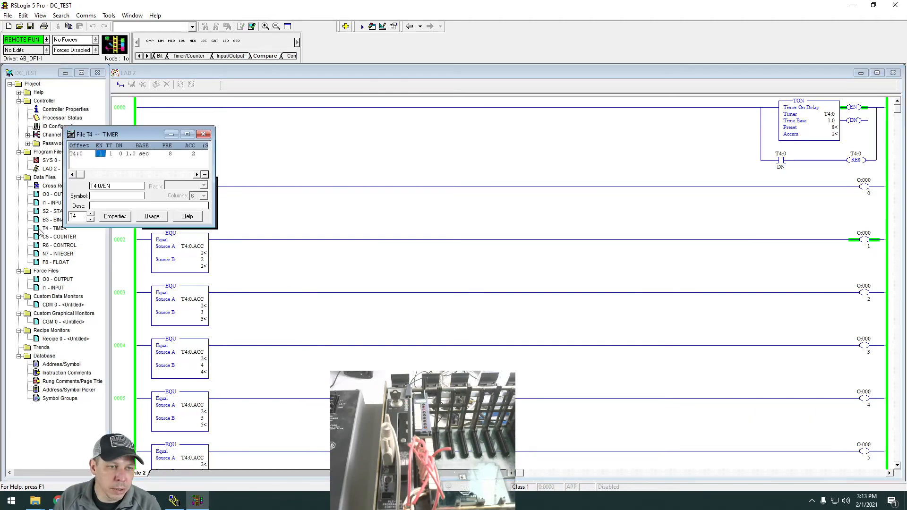
pyautogui.moveTo(154, 139); pyautogui.dragTo(394, 130)
pyautogui.moveTo(461, 219); pyautogui.dragTo(581, 287)
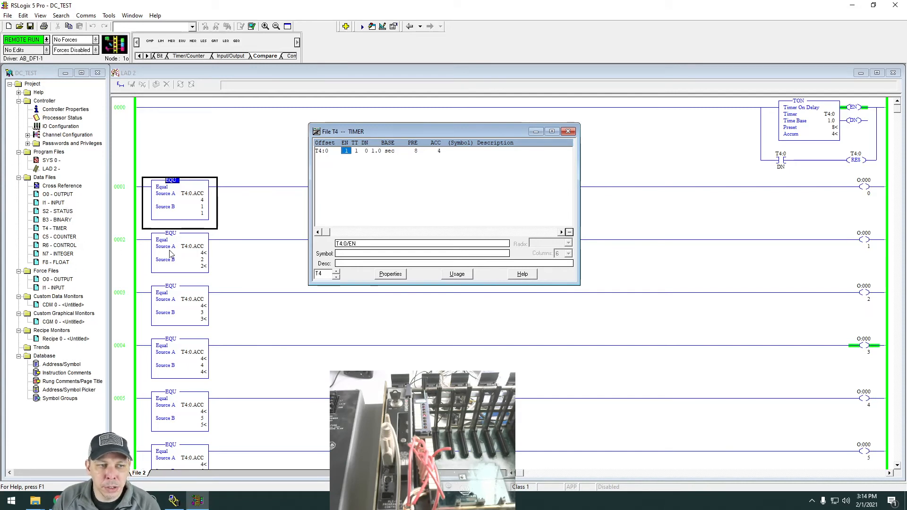
pyautogui.click(570, 133)
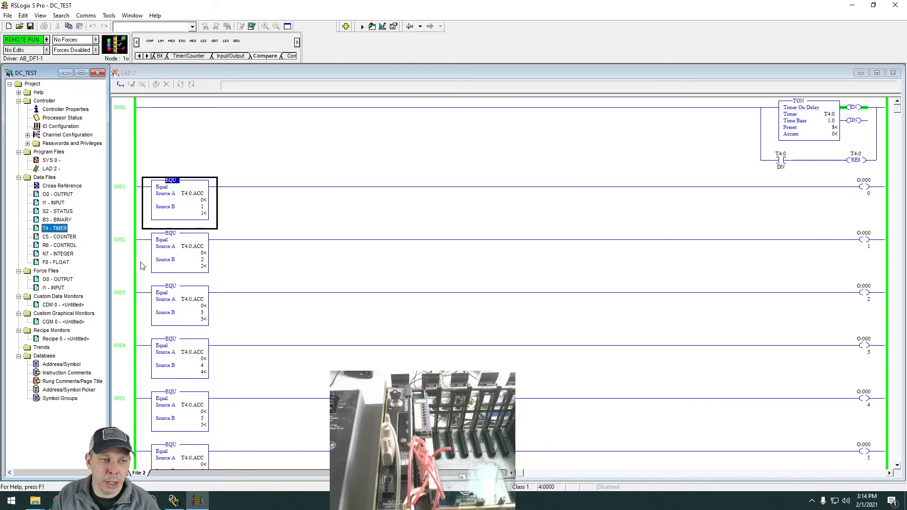
# Reopen the O0 OUTPUT data file in a larger window to observe the O:000 bits, then close it.
pyautogui.doubleClick(53, 194)
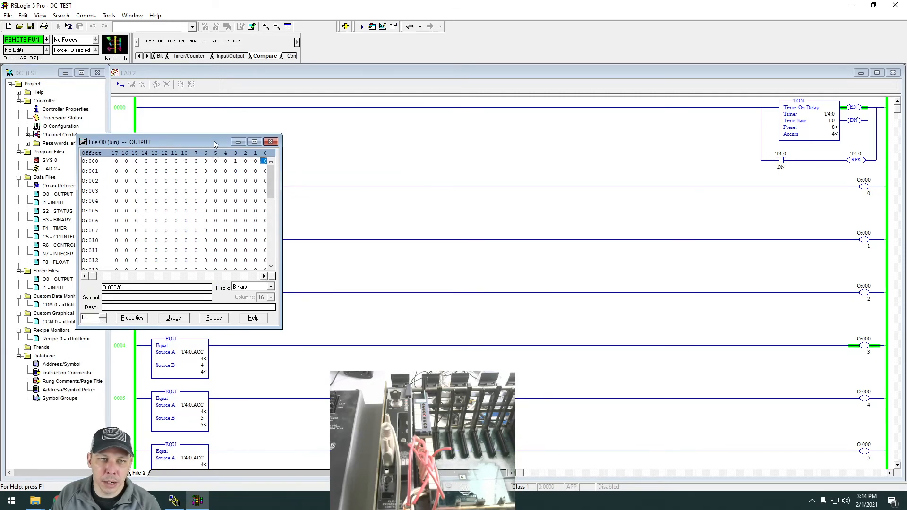
pyautogui.moveTo(214, 141); pyautogui.dragTo(424, 101)
pyautogui.moveTo(496, 283); pyautogui.dragTo(664, 325)
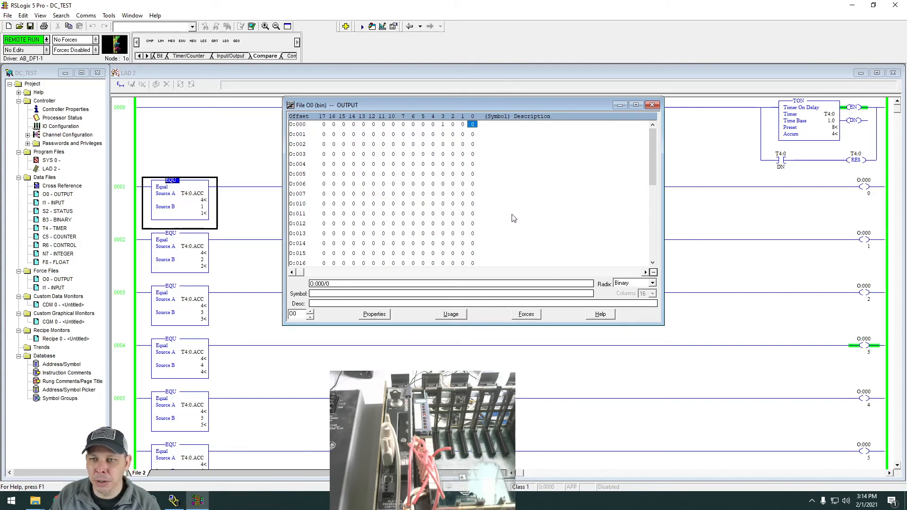
pyautogui.click(653, 105)
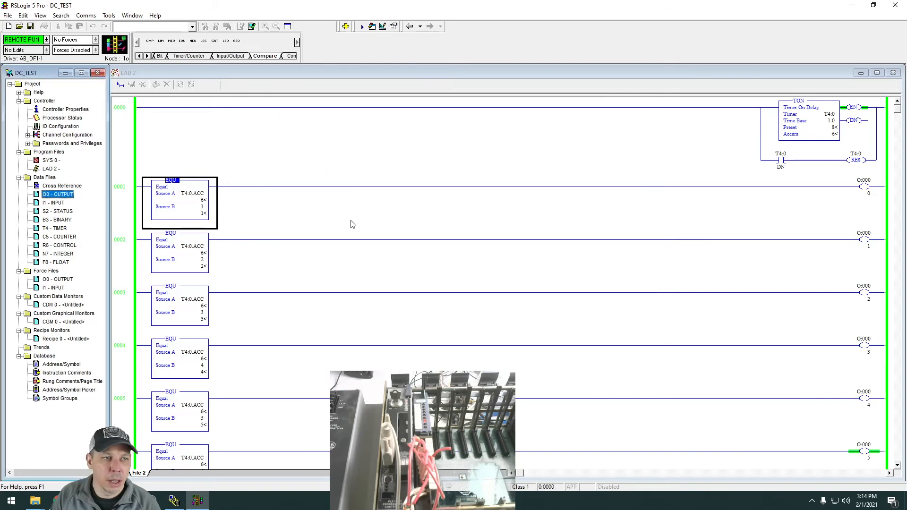
# Check the general Controller Properties, close them, and open the I/O Configuration chassis table.
pyautogui.doubleClick(56, 111)
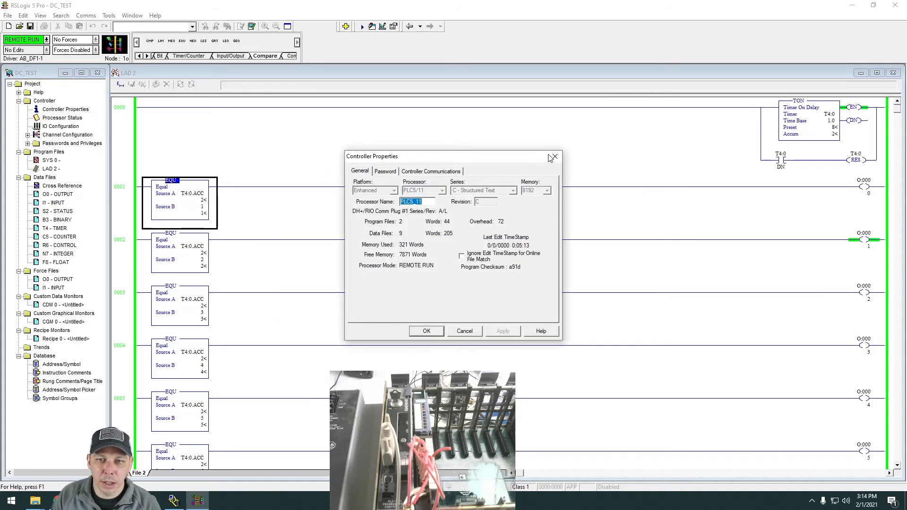
pyautogui.click(553, 158)
pyautogui.doubleClick(60, 126)
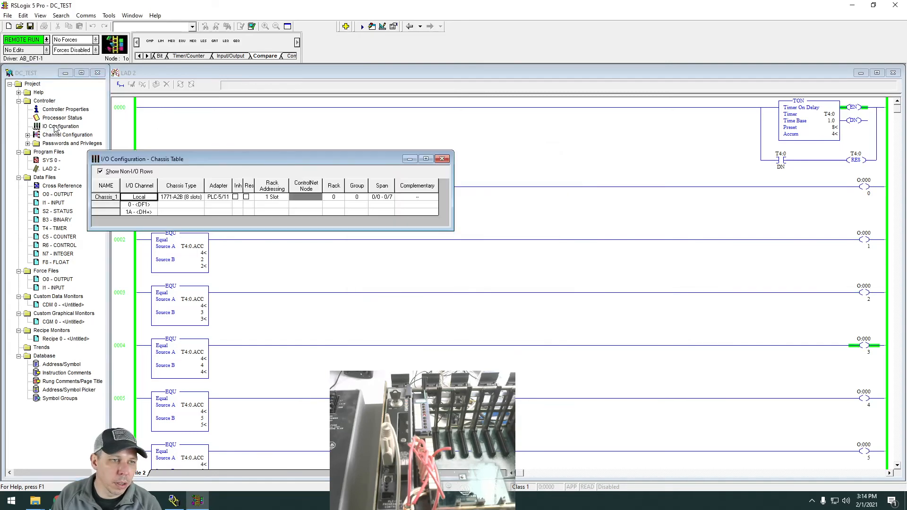
# Reposition and enlarge the I/O Configuration chassis table, then display the slot assignments of the 1771-A2B chassis in a separate window.
pyautogui.moveTo(282, 158); pyautogui.dragTo(491, 118)
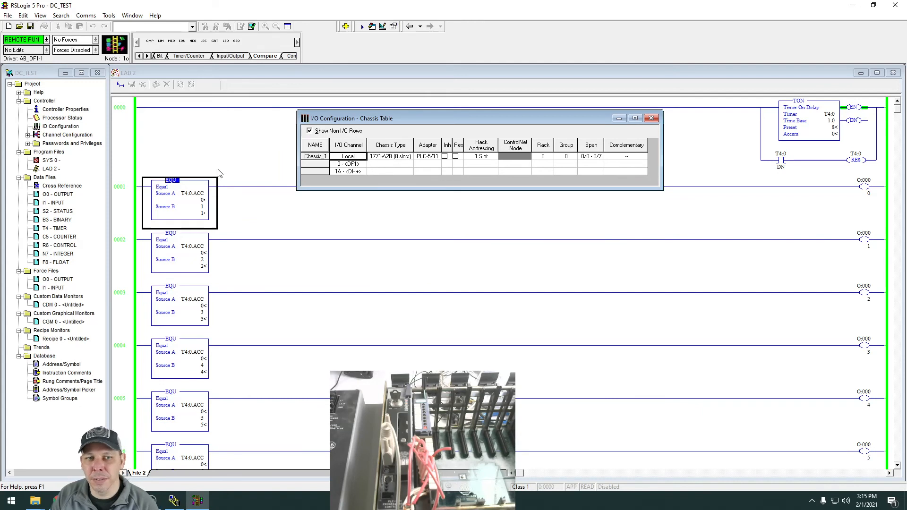
pyautogui.moveTo(512, 189); pyautogui.dragTo(515, 222)
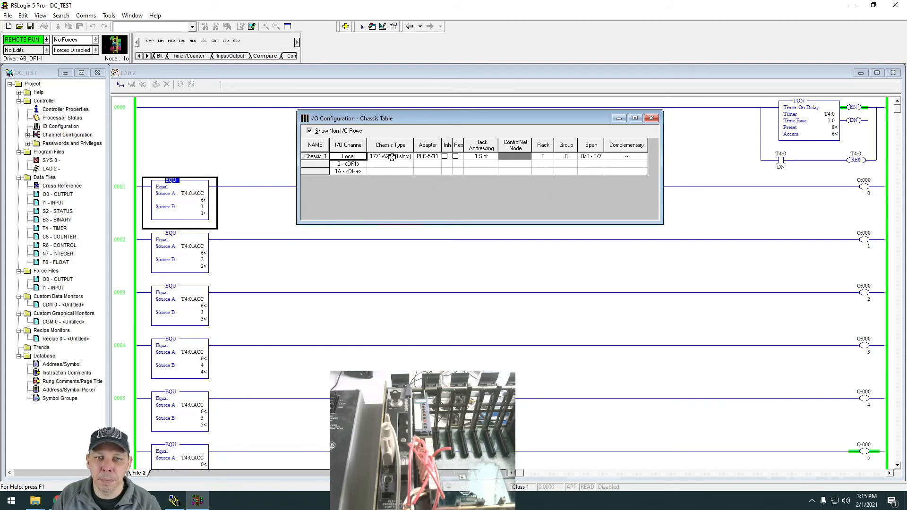
pyautogui.rightClick(391, 159)
pyautogui.click(403, 163)
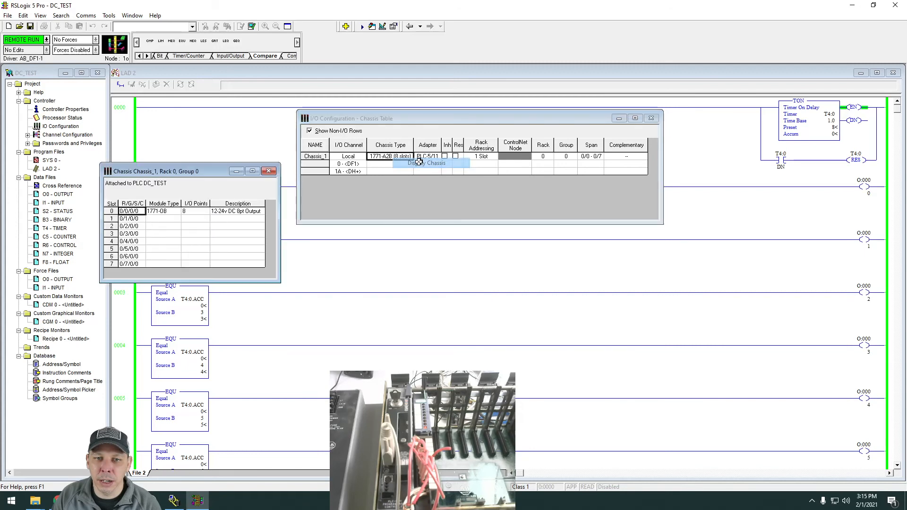
pyautogui.moveTo(188, 175); pyautogui.dragTo(457, 192)
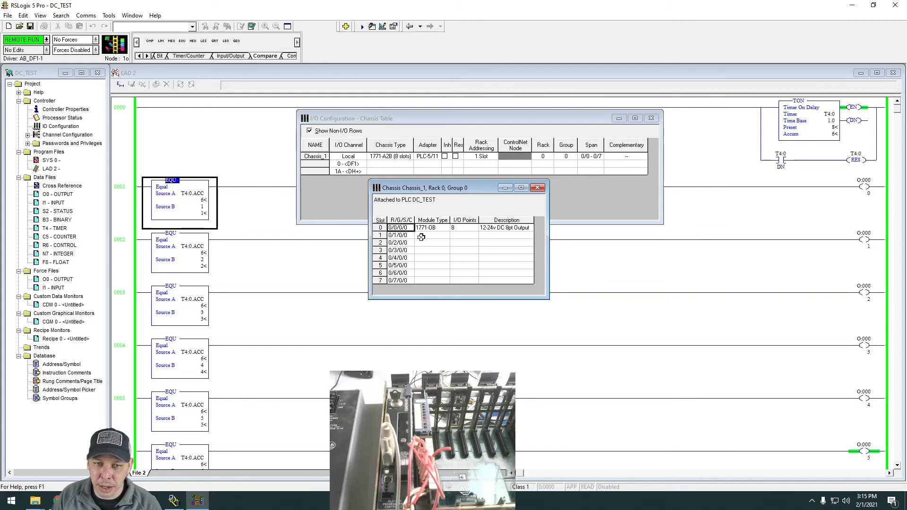
# Browse the modules available for empty slot 1, highlight 1771-OB 12-24v DC 8pt Output, and cancel without inserting it.
pyautogui.rightClick(425, 236)
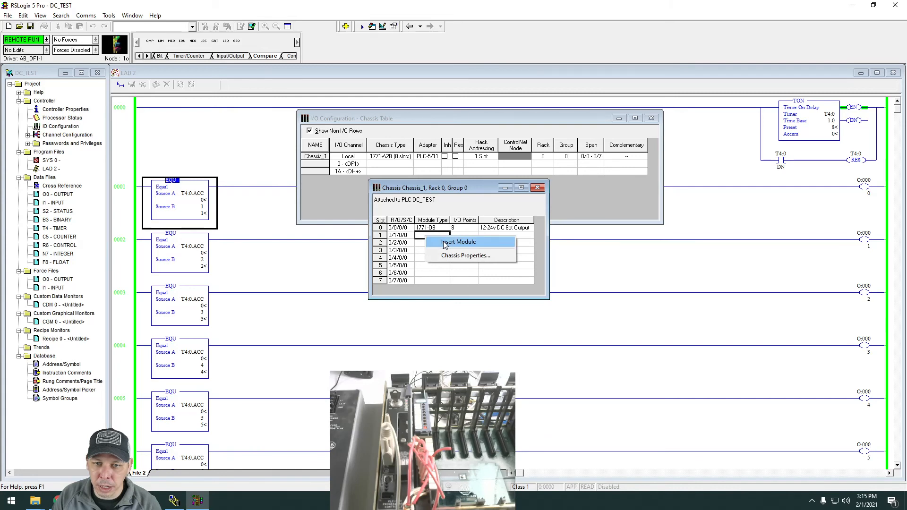
pyautogui.click(445, 242)
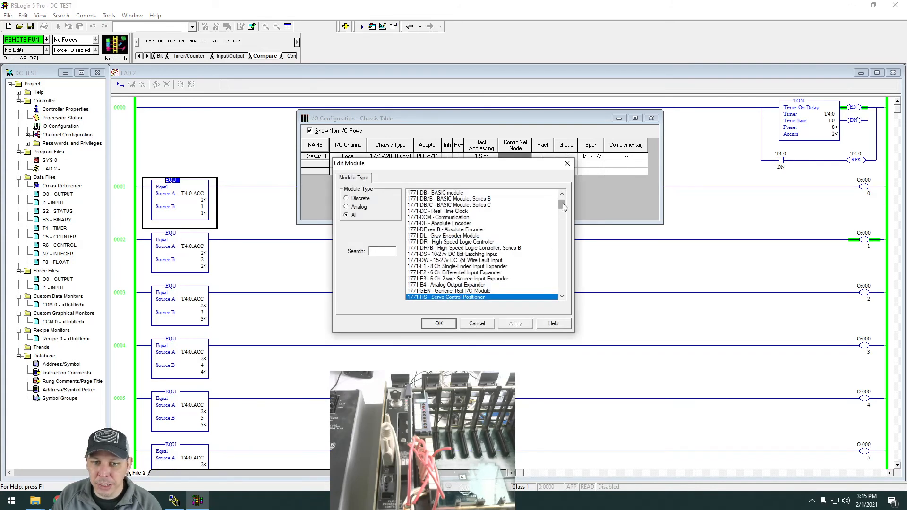
pyautogui.moveTo(562, 203); pyautogui.dragTo(559, 248)
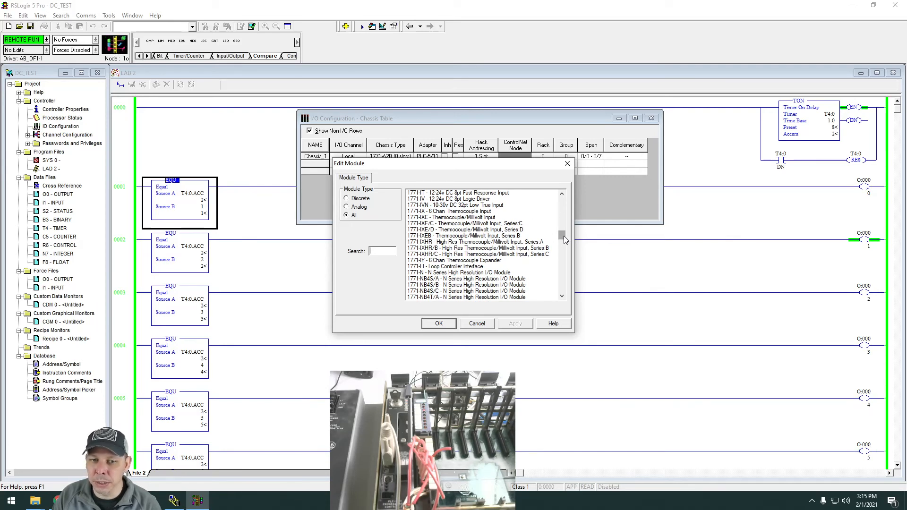
pyautogui.moveTo(566, 240); pyautogui.dragTo(563, 274)
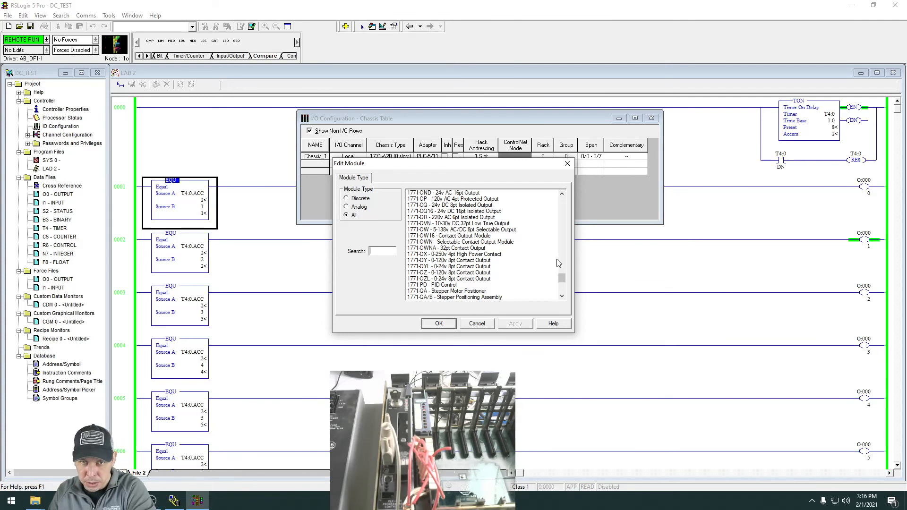
pyautogui.scroll(10, 541, 263)
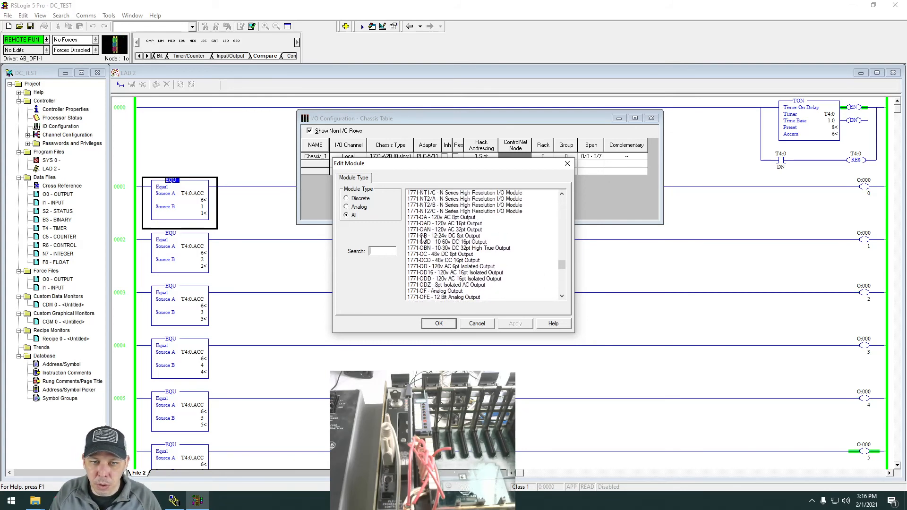
pyautogui.click(423, 236)
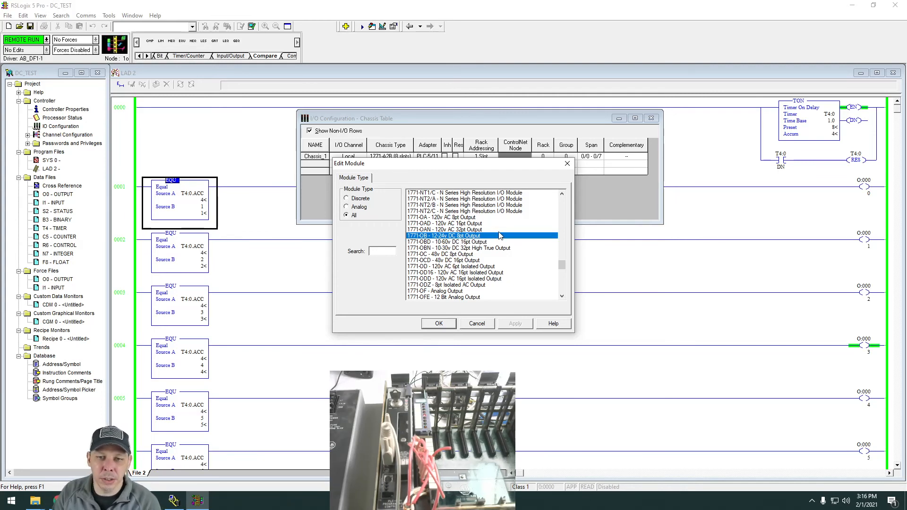
pyautogui.click(478, 326)
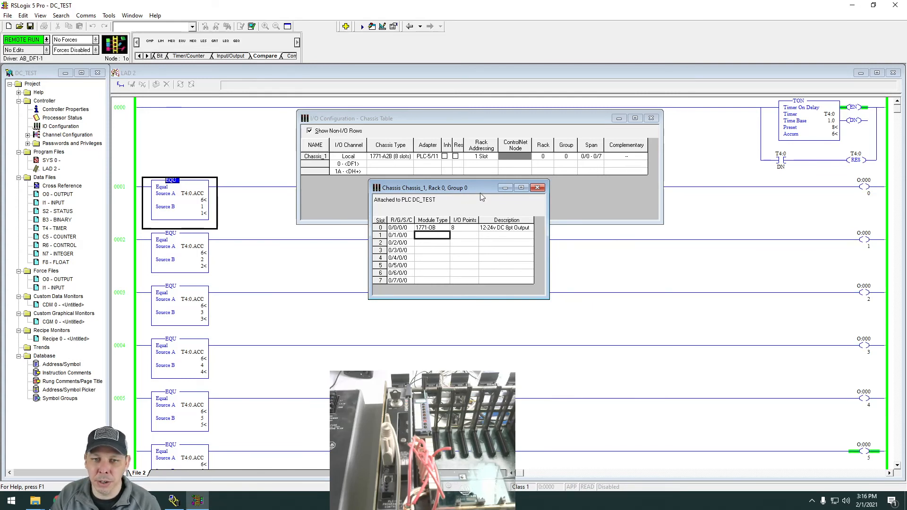
# Close the chassis slot window and the I/O Configuration table, then take the project offline from the controller.
pyautogui.moveTo(476, 188); pyautogui.dragTo(489, 185)
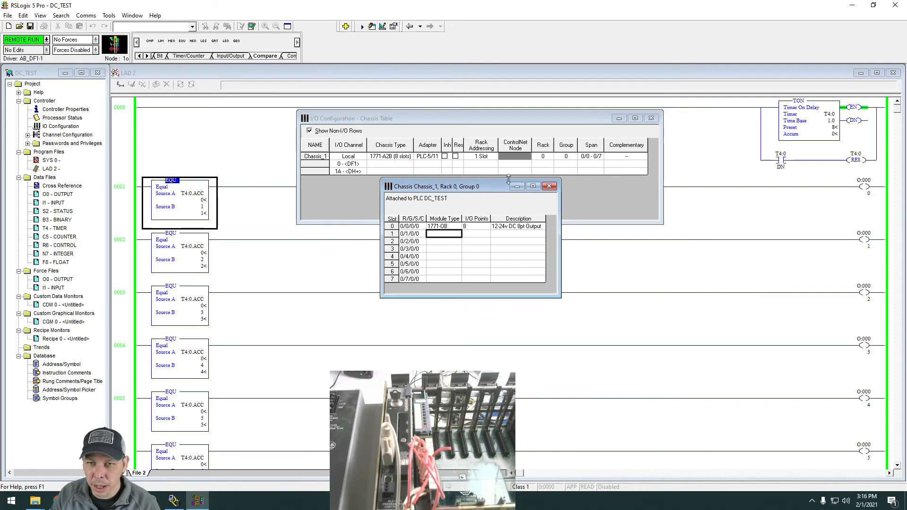
pyautogui.click(549, 186)
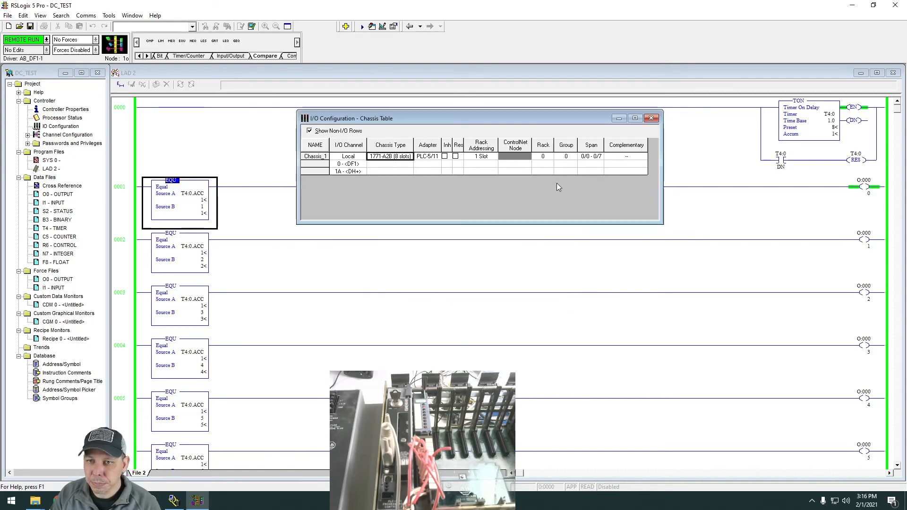
pyautogui.click(652, 118)
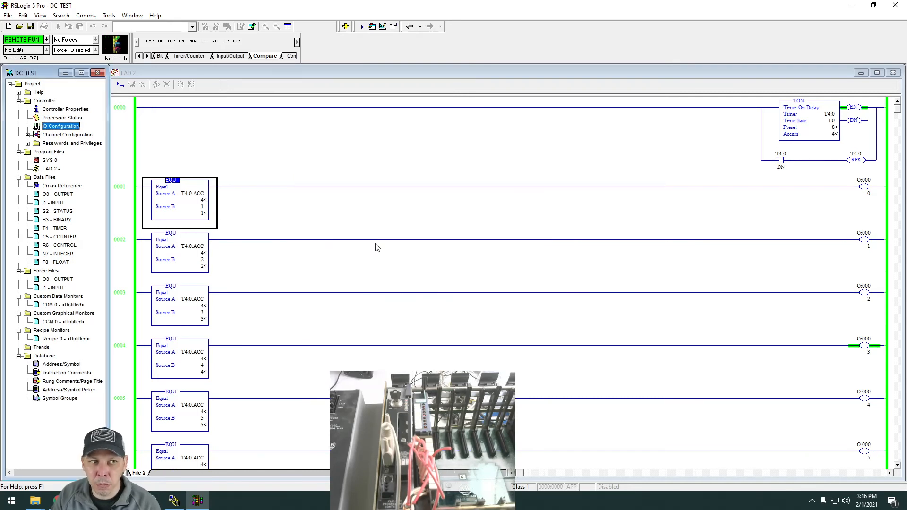
pyautogui.click(47, 40)
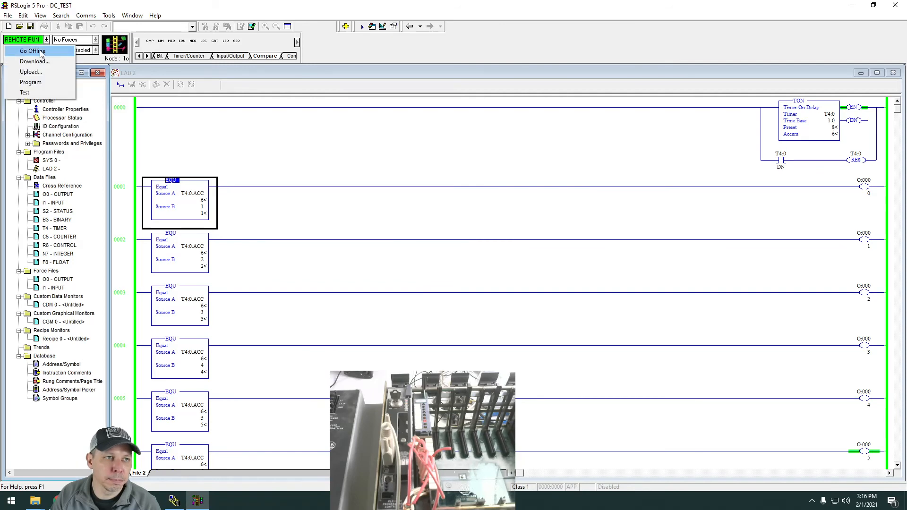
pyautogui.click(39, 50)
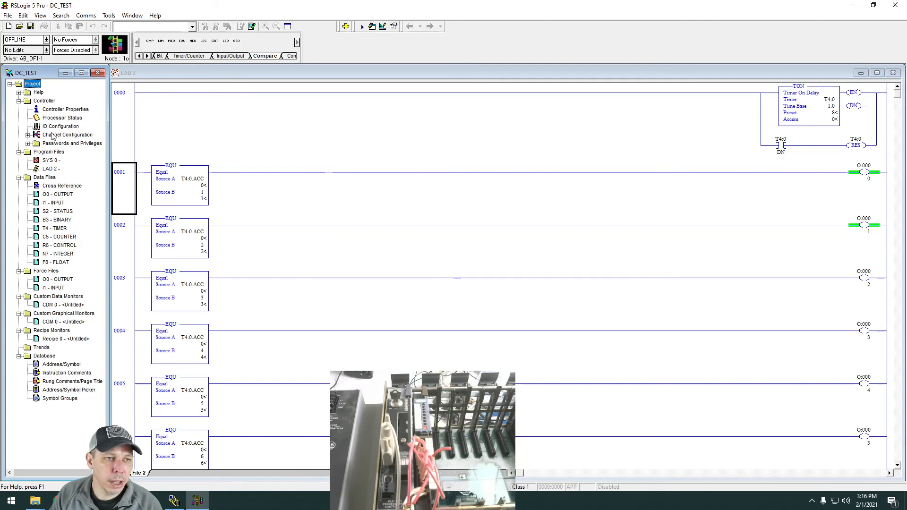
pyautogui.scroll(-2, 337, 248)
pyautogui.scroll(2, 372, 261)
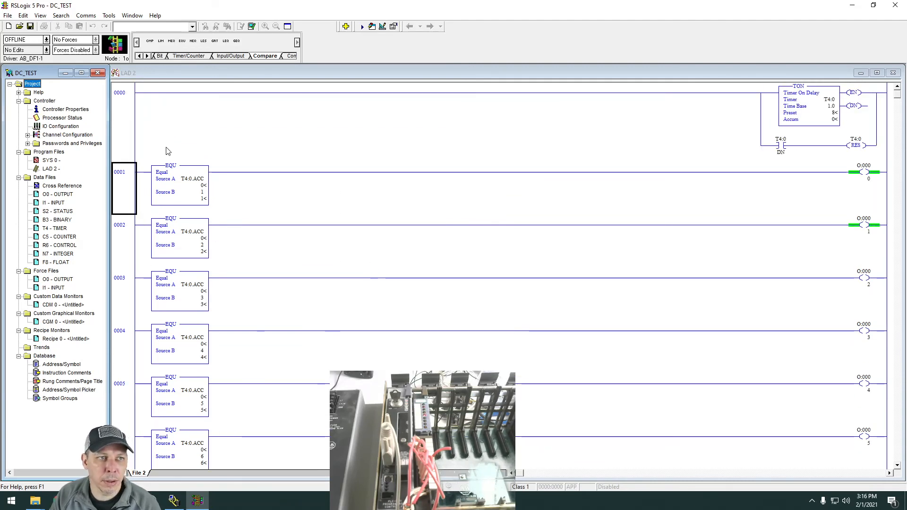
pyautogui.click(40, 15)
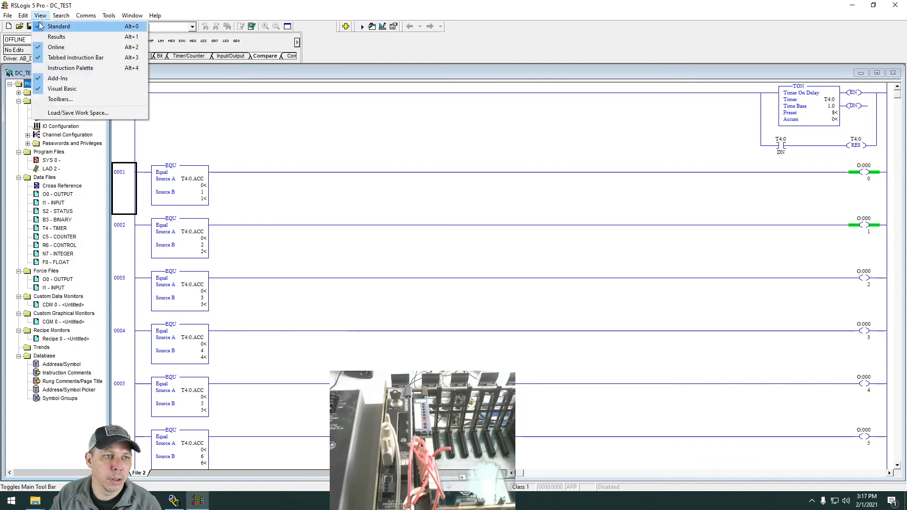
pyautogui.moveTo(23, 15)
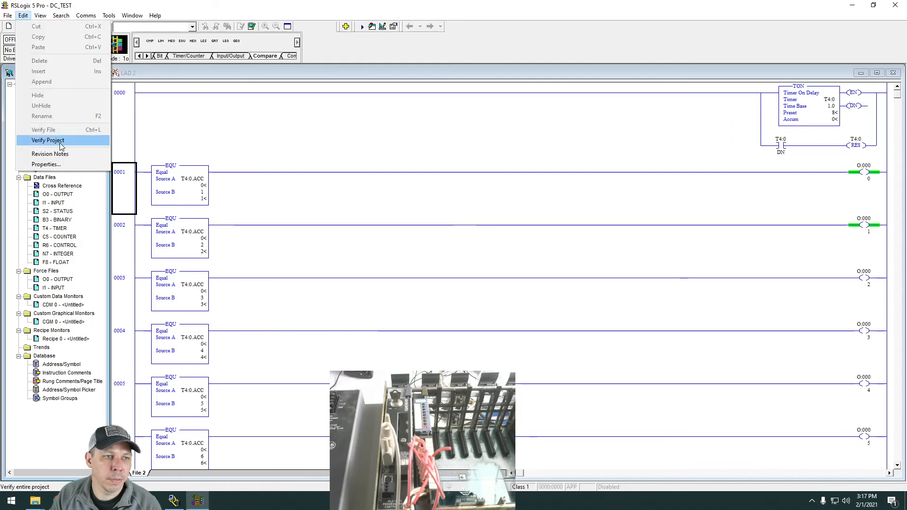
pyautogui.click(197, 143)
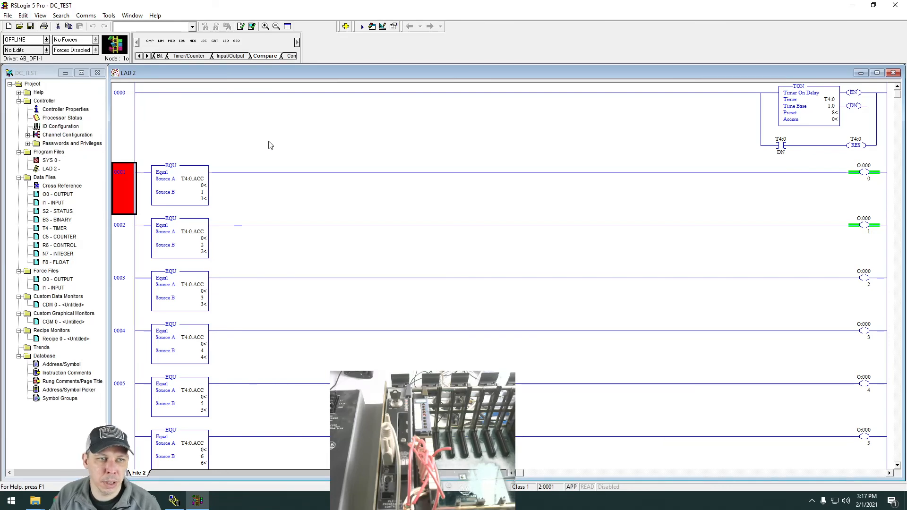
# Insert a normally open contact addressed I:000/0 at the start of rung 0000.
pyautogui.click(121, 101)
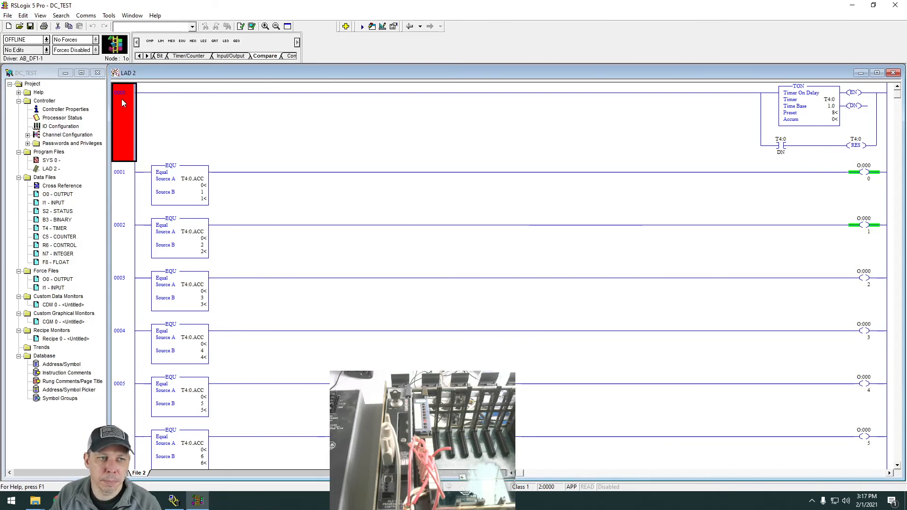
pyautogui.click(140, 56)
pyautogui.click(161, 55)
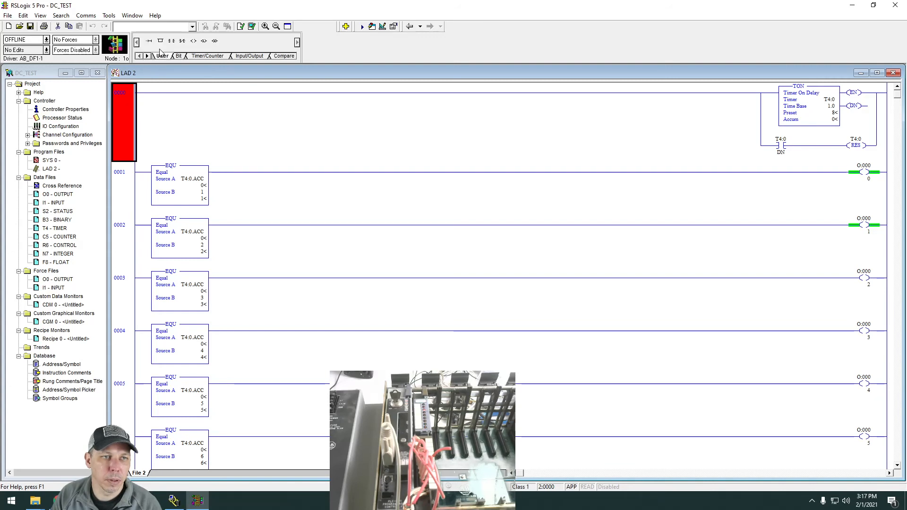
pyautogui.moveTo(171, 41); pyautogui.dragTo(141, 94)
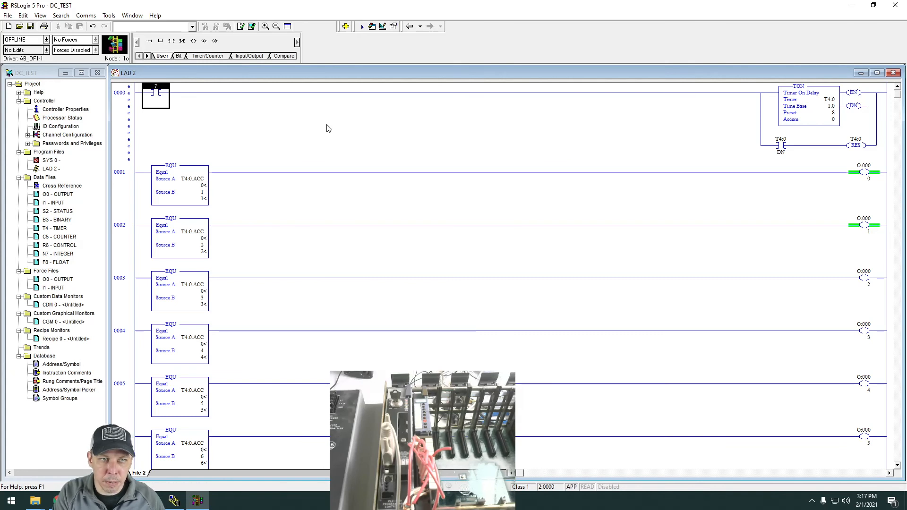
pyautogui.write('I')
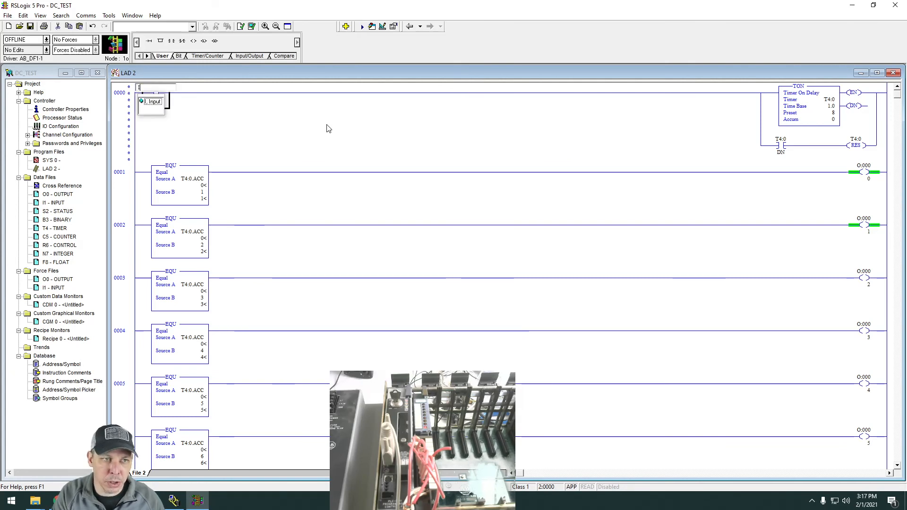
pyautogui.doubleClick(156, 102)
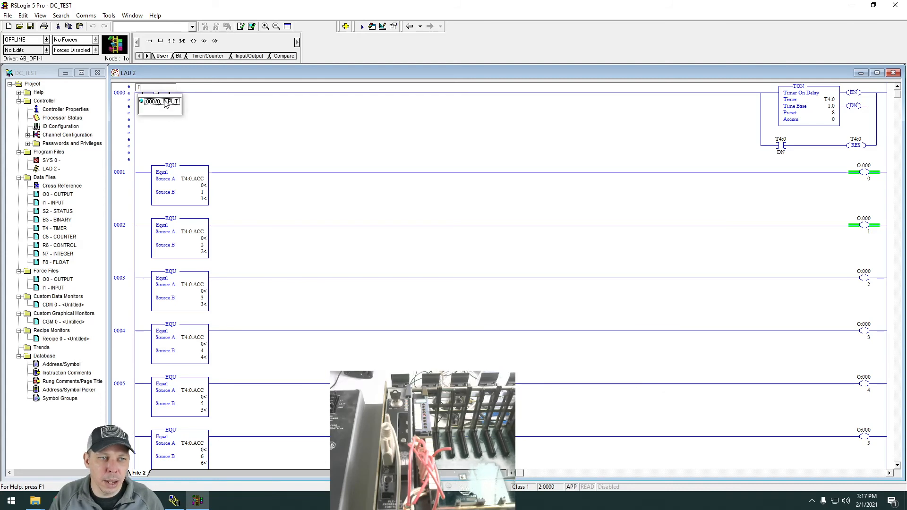
pyautogui.click(165, 102)
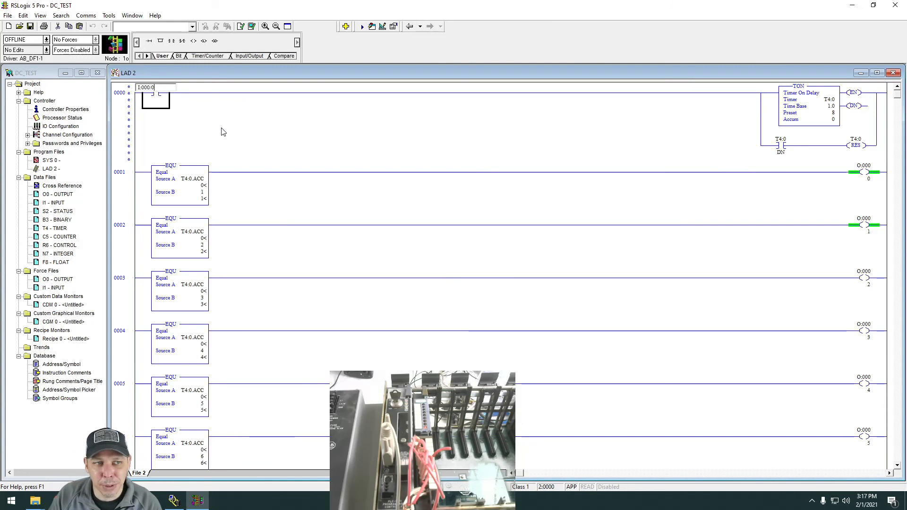
pyautogui.click(163, 101)
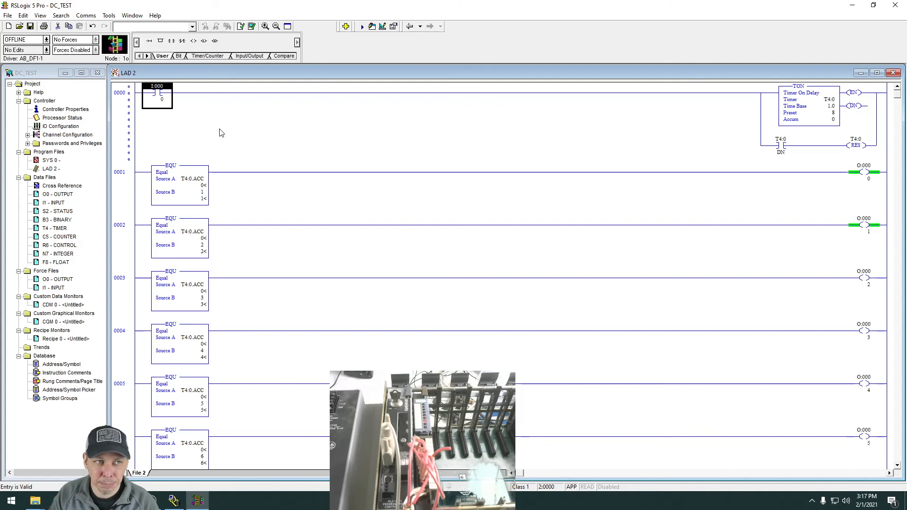
# Verify the LAD 2 file, then shrink and reposition the application window to read the verification result in the status bar.
pyautogui.click(23, 16)
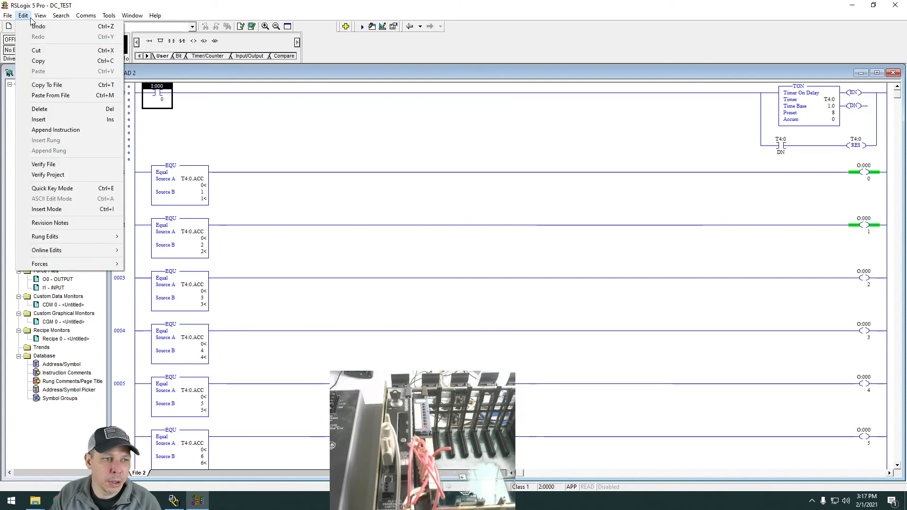
pyautogui.click(43, 164)
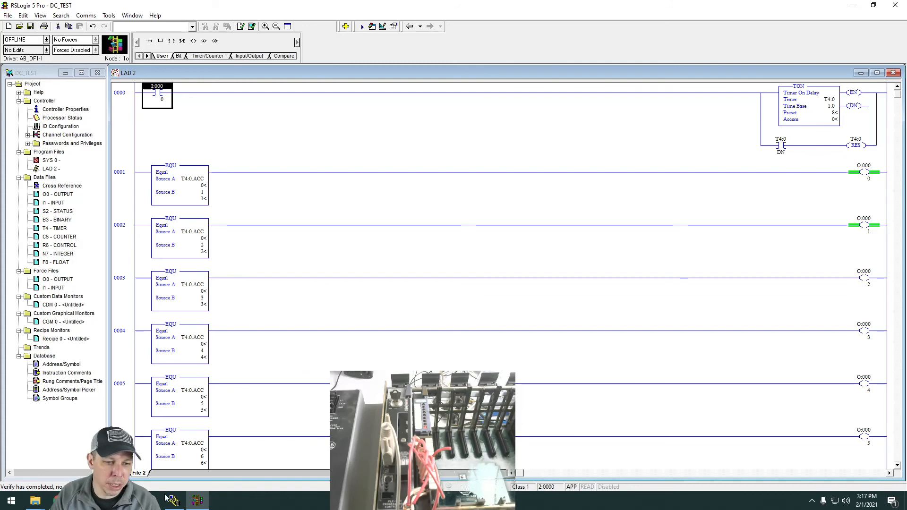
pyautogui.click(881, 6)
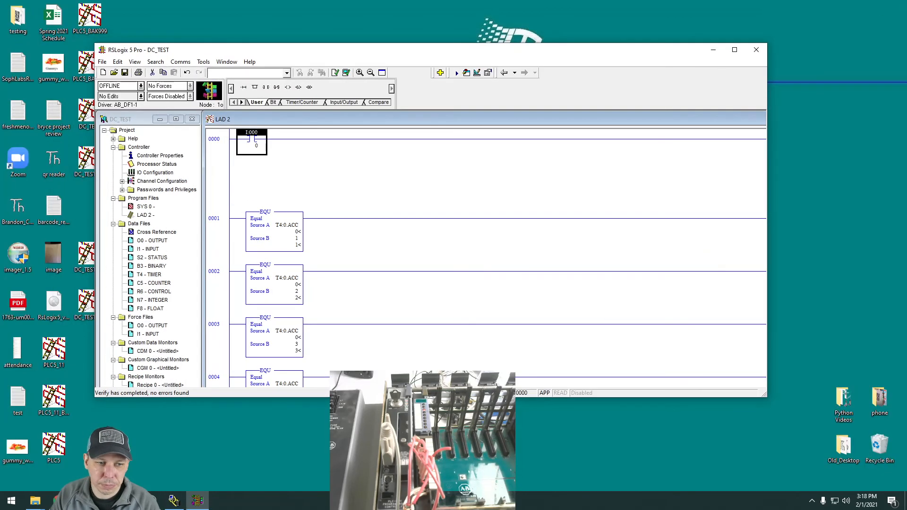
pyautogui.moveTo(457, 48); pyautogui.dragTo(520, 9)
pyautogui.doubleClick(522, 9)
pyautogui.click(873, 5)
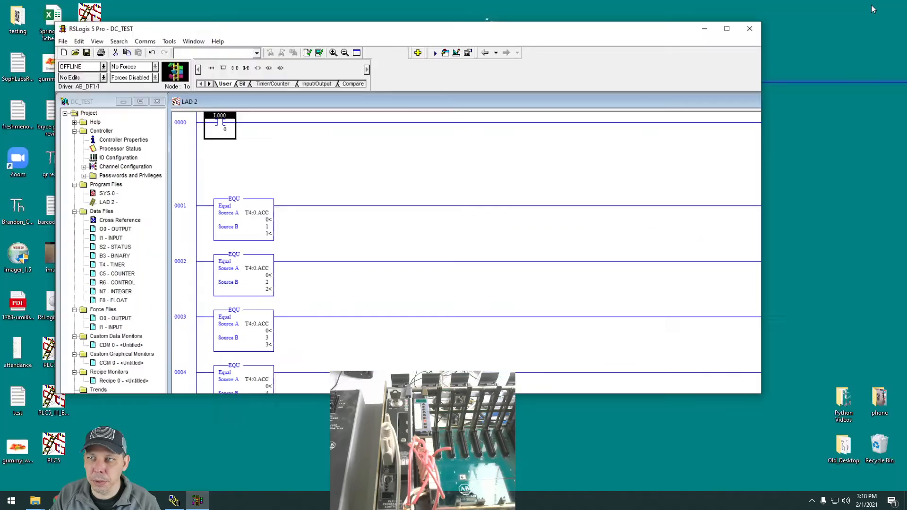
pyautogui.moveTo(638, 51); pyautogui.dragTo(725, 10)
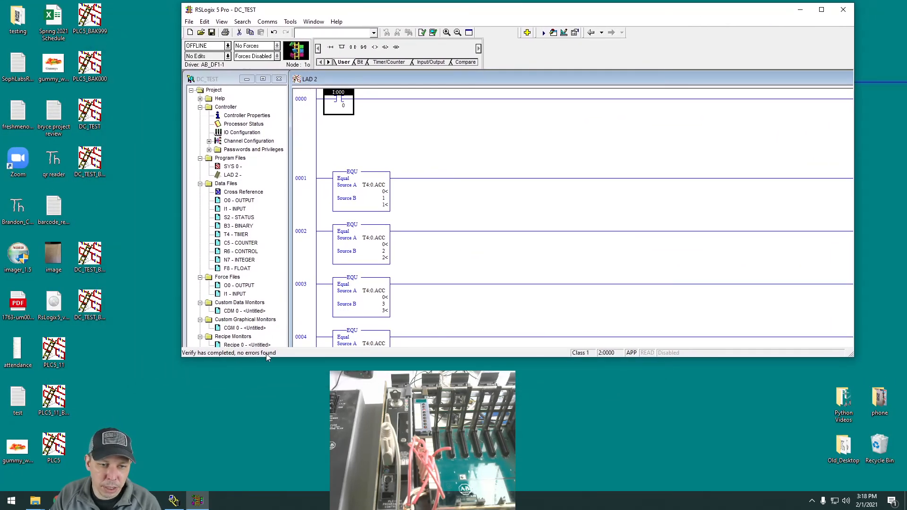
# Replace the I:000/0 contact on rung 0000 with a new normally open contact that has no address.
pyautogui.rightClick(347, 97)
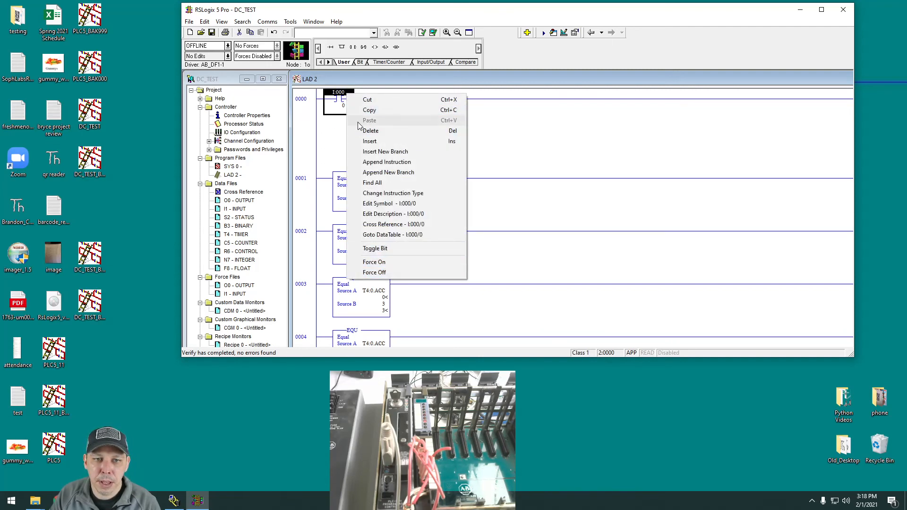
pyautogui.click(397, 131)
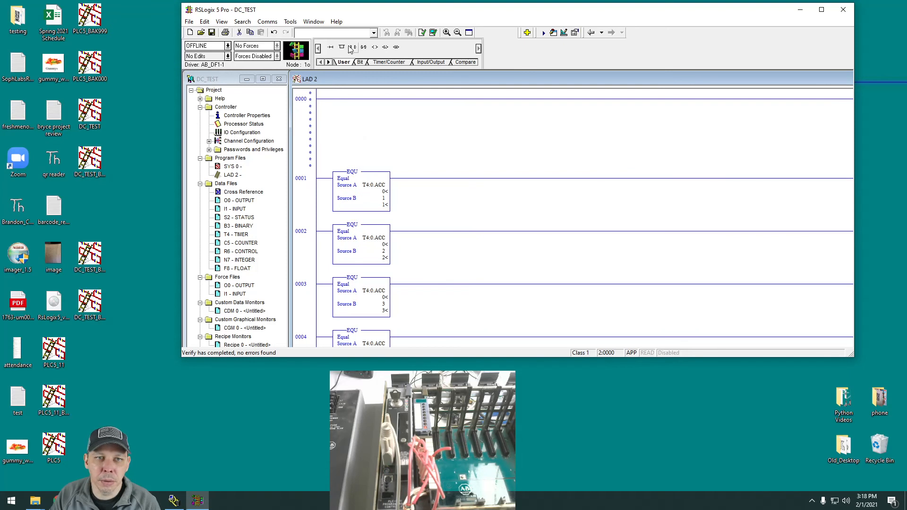
pyautogui.moveTo(350, 50); pyautogui.dragTo(337, 97)
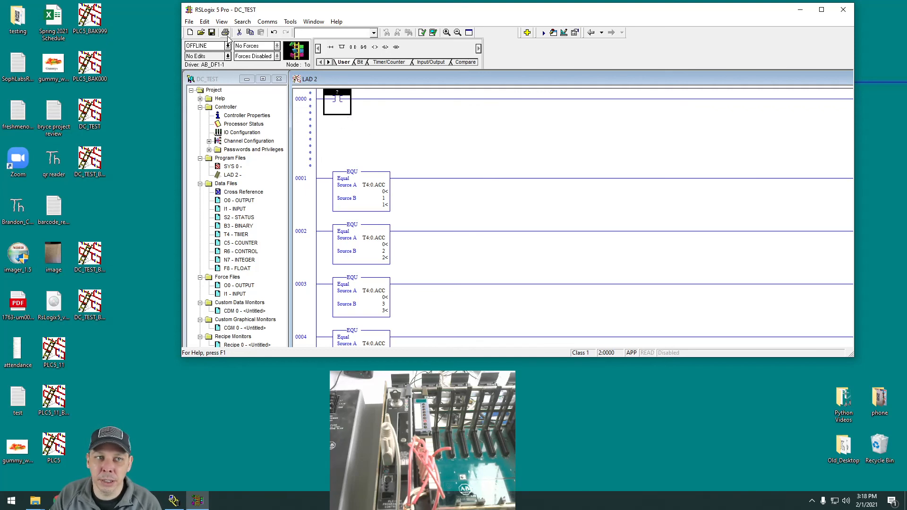
# Verify the entire DC_TEST project to check its program files for errors.
pyautogui.click(204, 22)
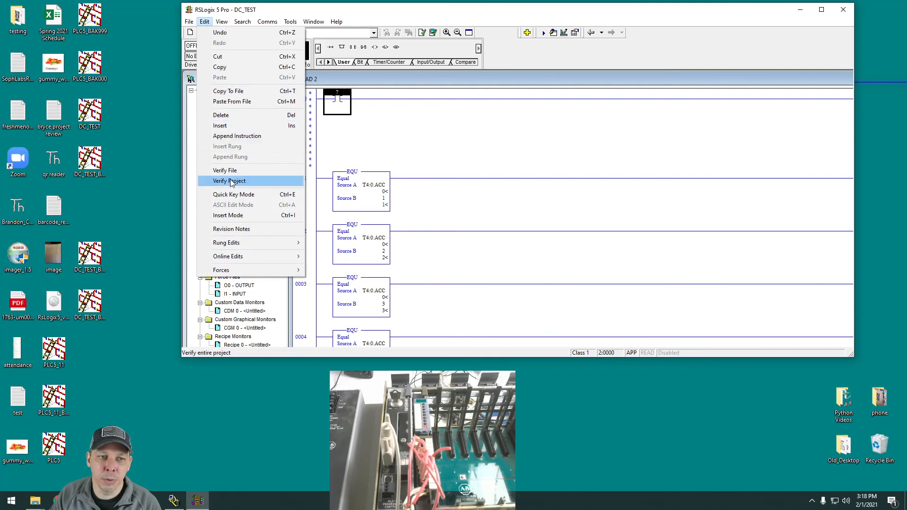
pyautogui.click(230, 182)
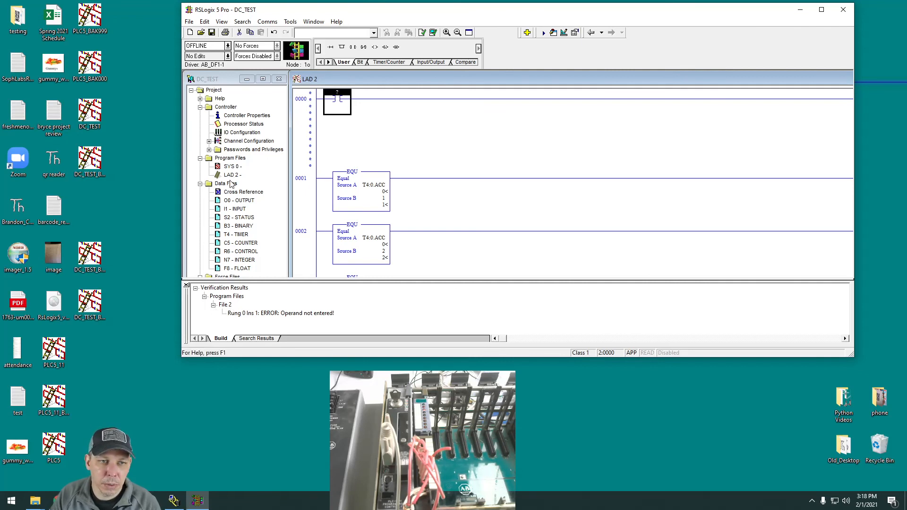
pyautogui.click(228, 176)
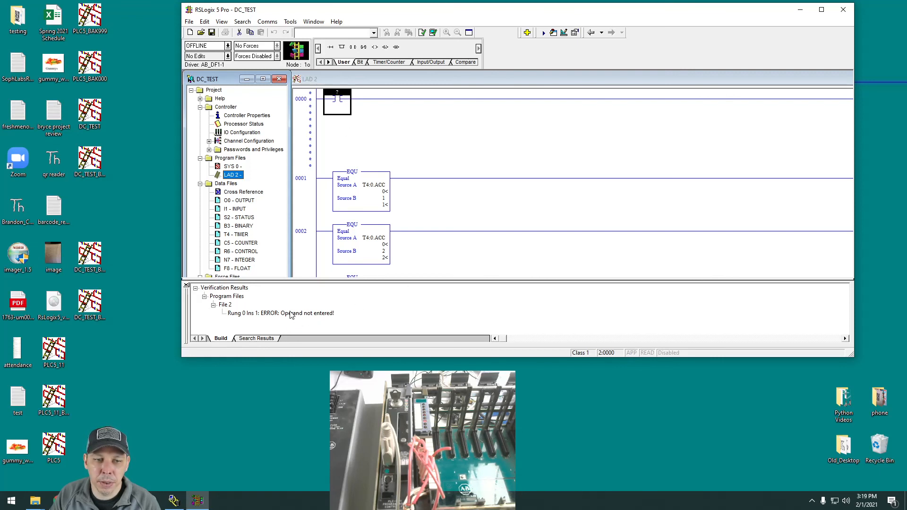
# Select EQU instructions on other LAD 2 rungs, jumping back each time from the verification error to the faulty instruction.
pyautogui.click(428, 202)
pyautogui.click(370, 198)
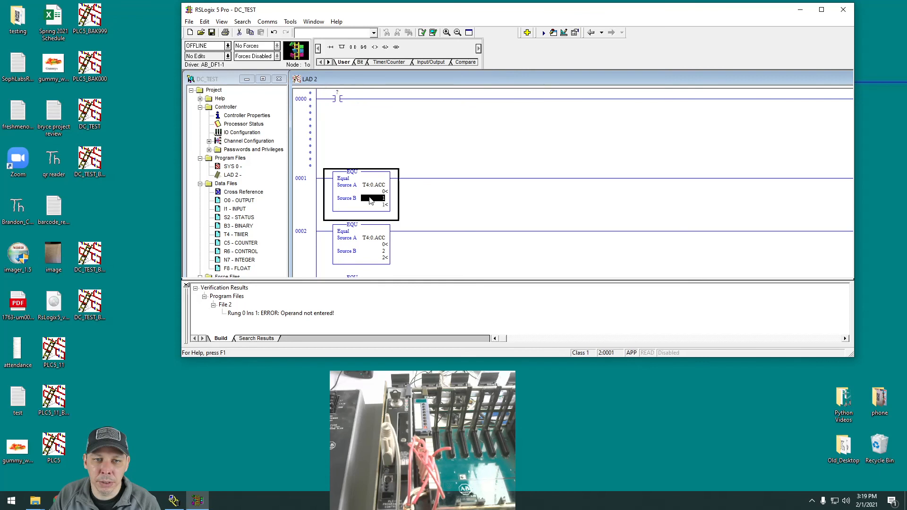
pyautogui.doubleClick(267, 314)
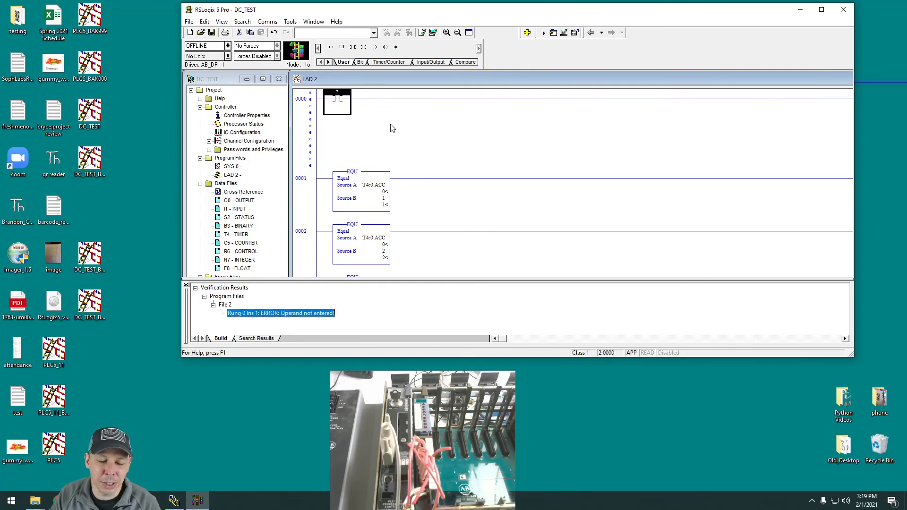
pyautogui.scroll(-9, 448, 205)
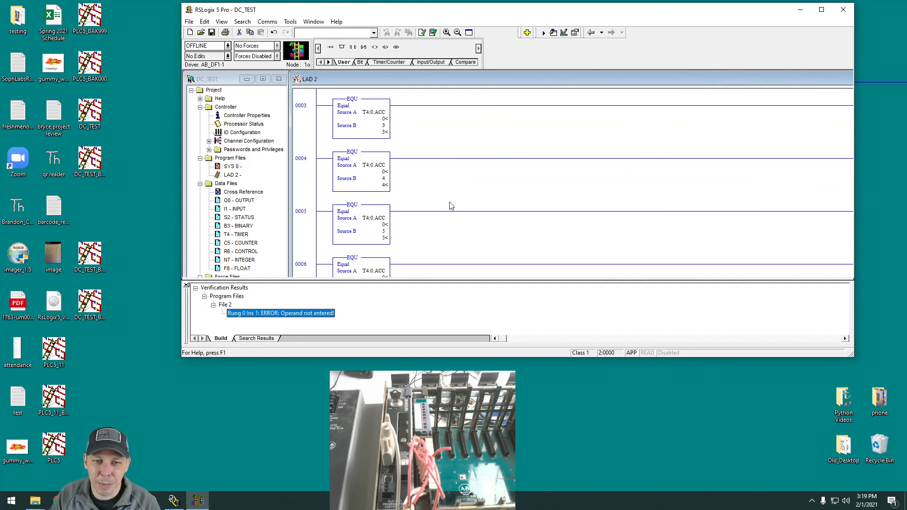
pyautogui.click(370, 173)
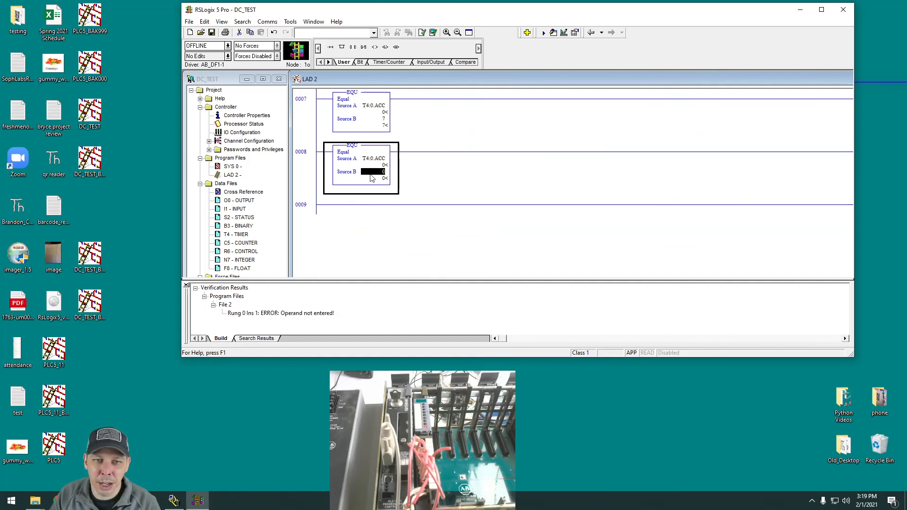
pyautogui.doubleClick(277, 314)
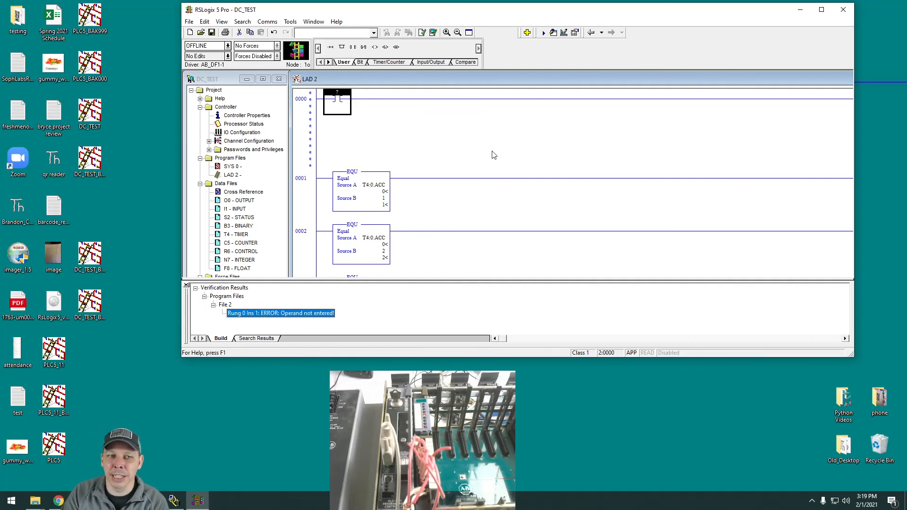
# Create a new ladder program file numbered 3 and rename it LIGHTS.
pyautogui.rightClick(232, 160)
pyautogui.click(264, 170)
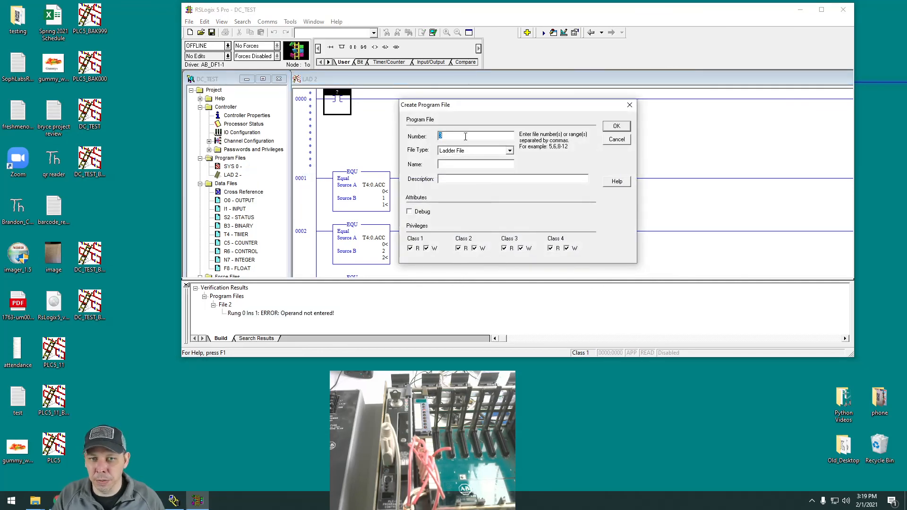
pyautogui.click(624, 126)
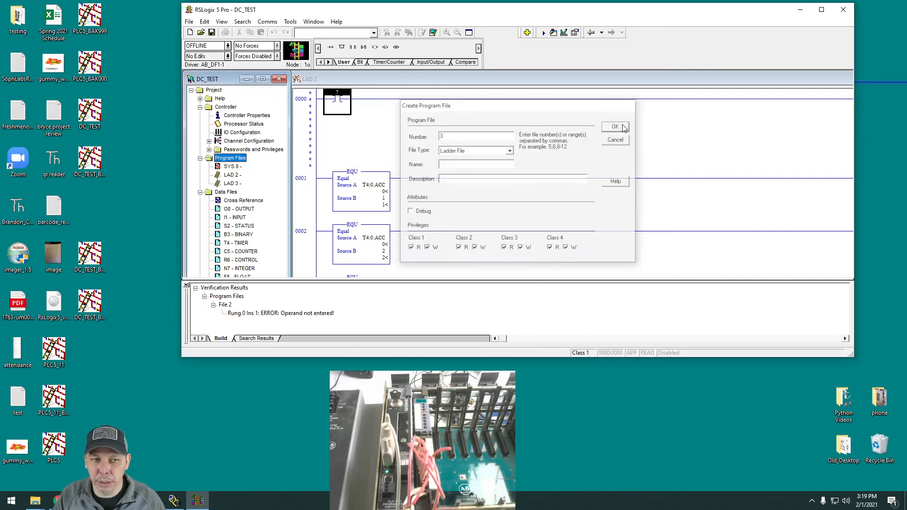
pyautogui.rightClick(231, 185)
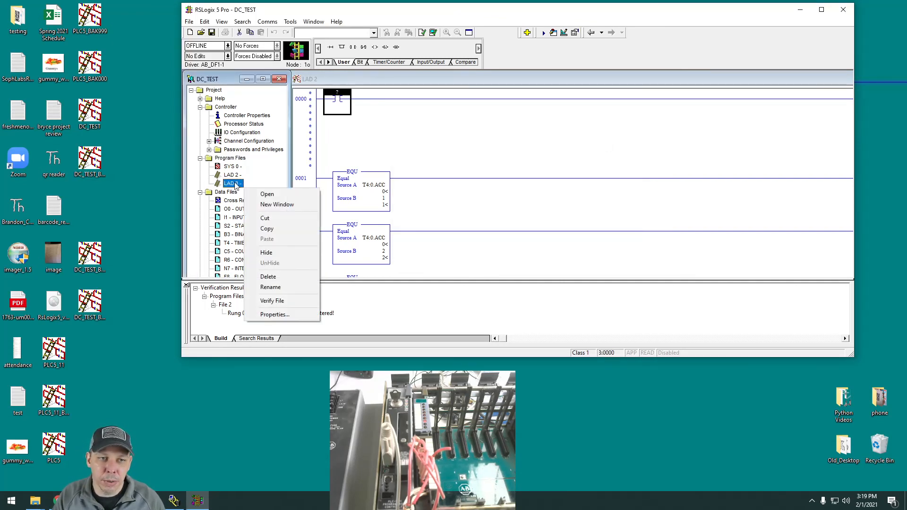
pyautogui.click(282, 287)
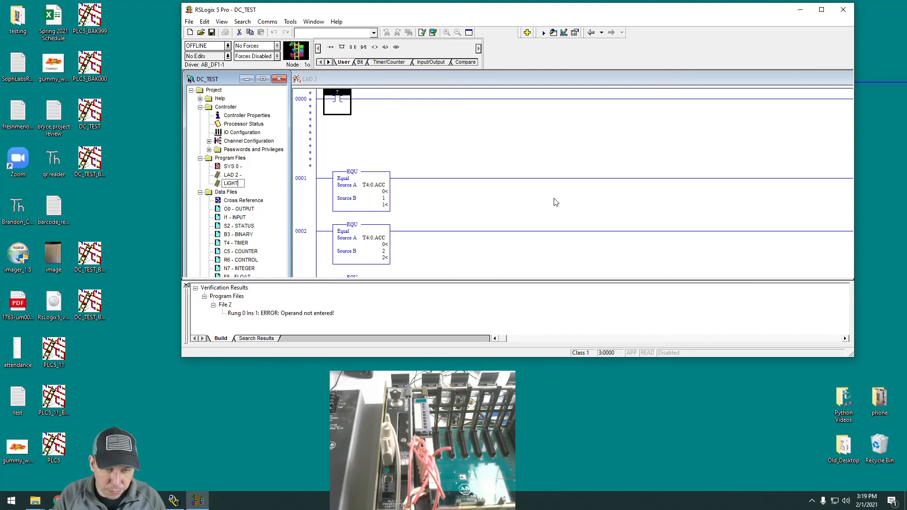
pyautogui.press('Return')
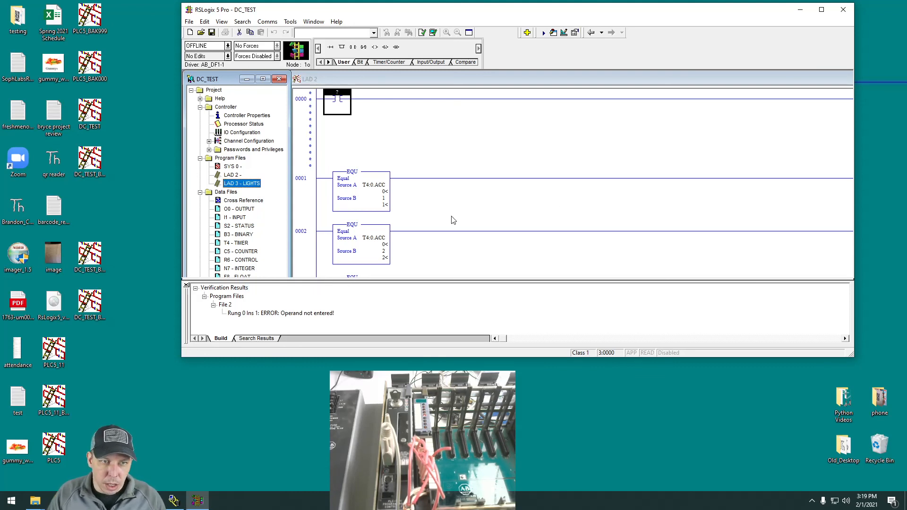
# Open the LAD 3 - LIGHTS file, then jump from the verification error to the faulty instruction in LAD 2.
pyautogui.click(258, 194)
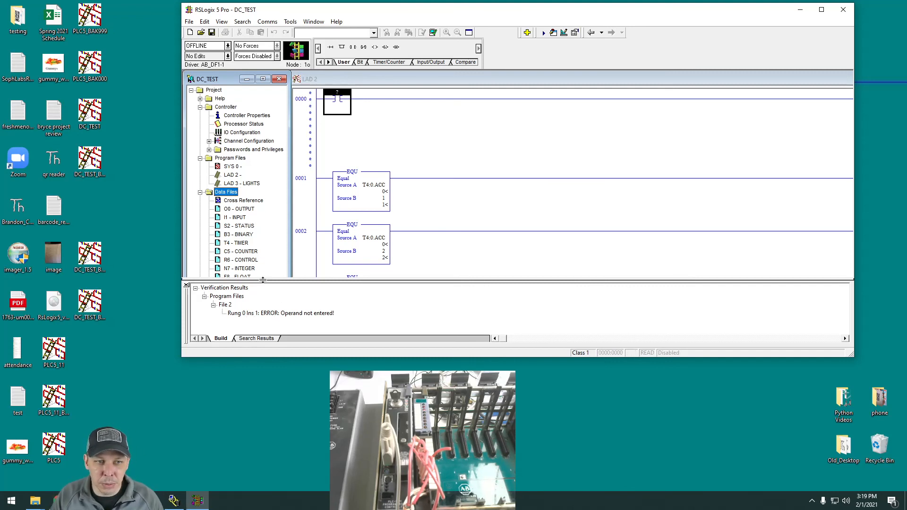
pyautogui.doubleClick(245, 183)
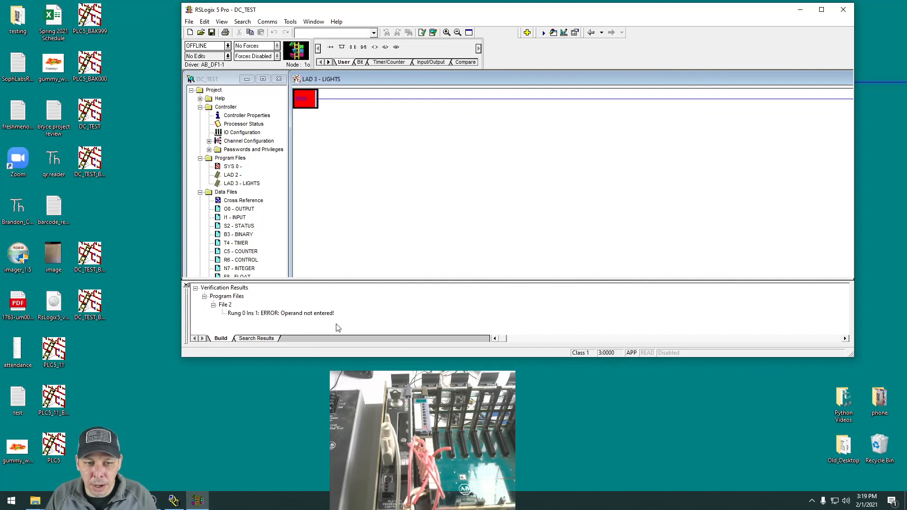
pyautogui.doubleClick(258, 313)
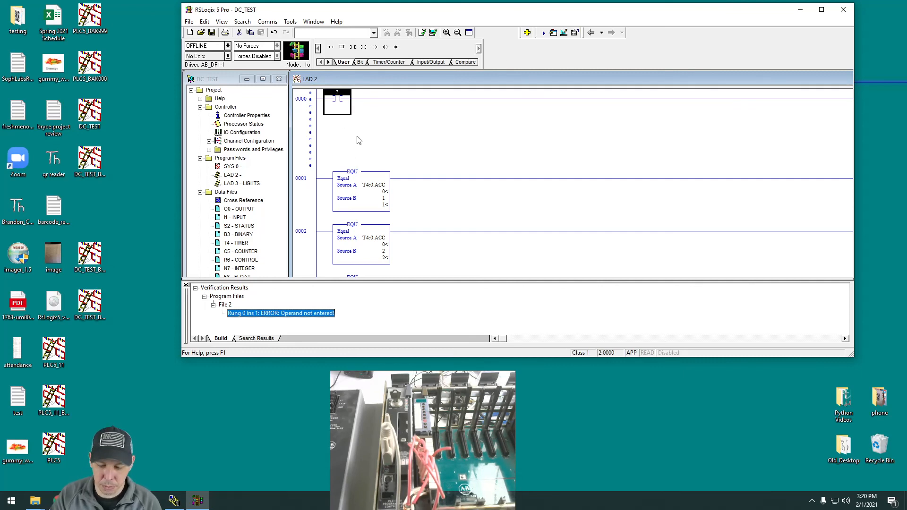
pyautogui.press('Up')
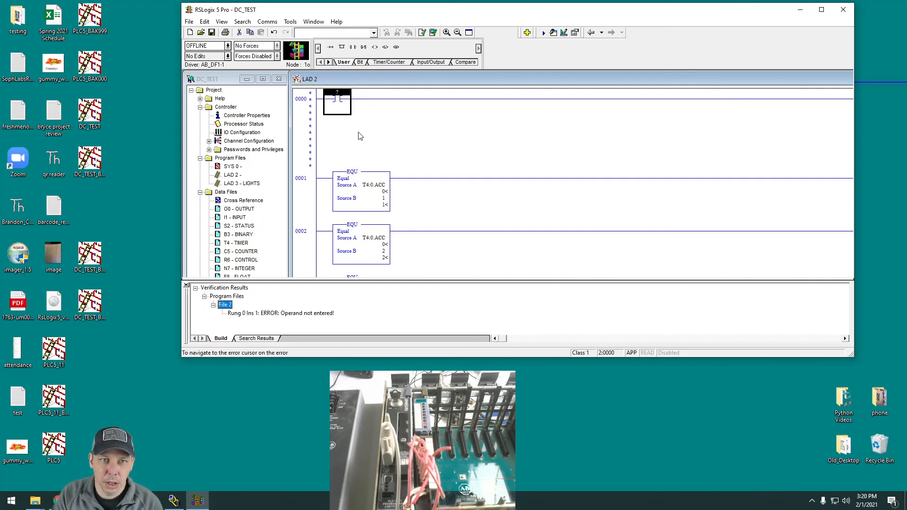
# Delete the unaddressed normally open contact from rung 0000 of LAD 2.
pyautogui.click(338, 98)
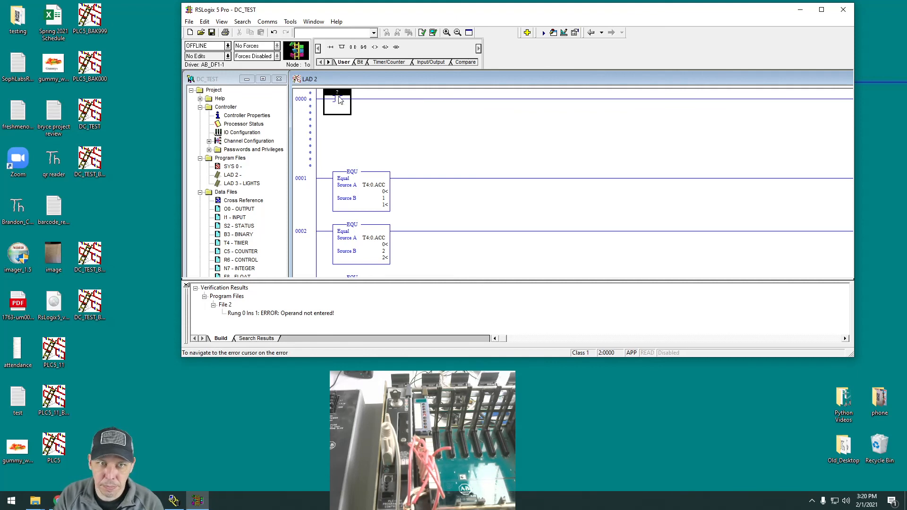
pyautogui.rightClick(348, 90)
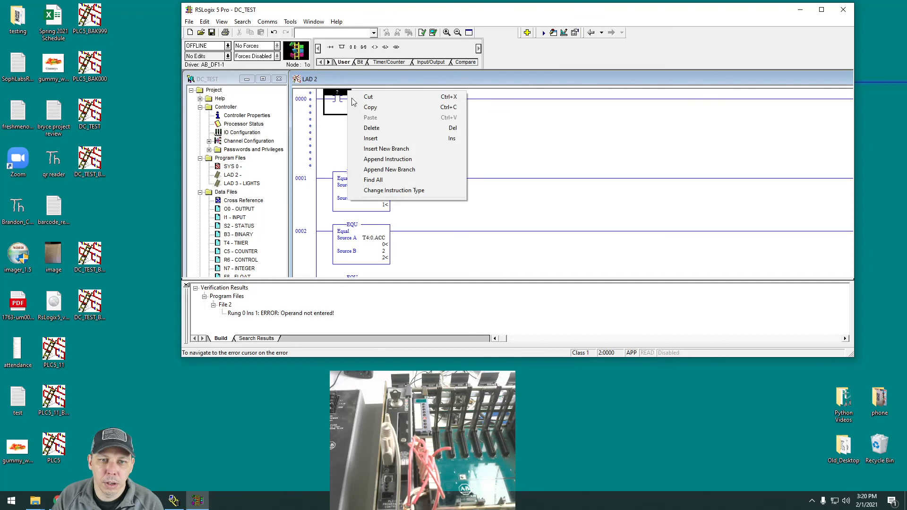
pyautogui.click(404, 127)
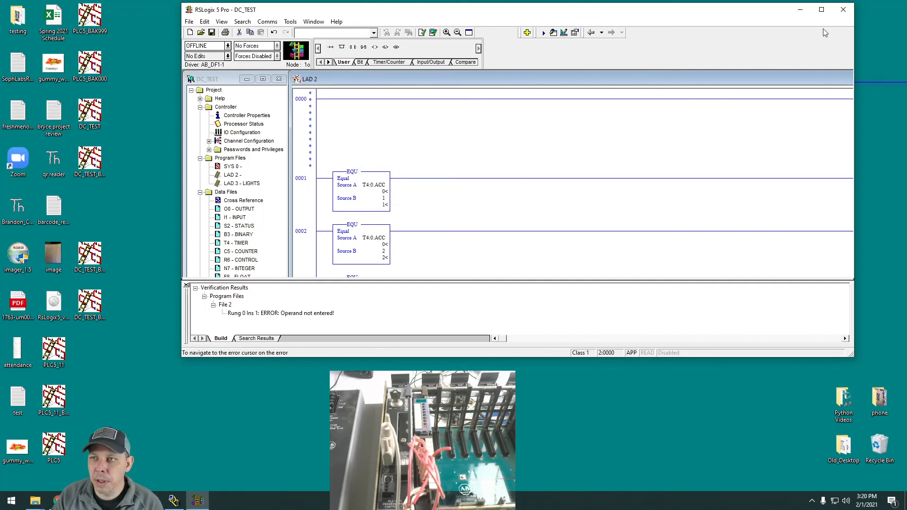
# Maximize and then close RSLogix 5 without saving the changes to DC_TEST, and switch to RSLinx Classic Lite.
pyautogui.click(821, 9)
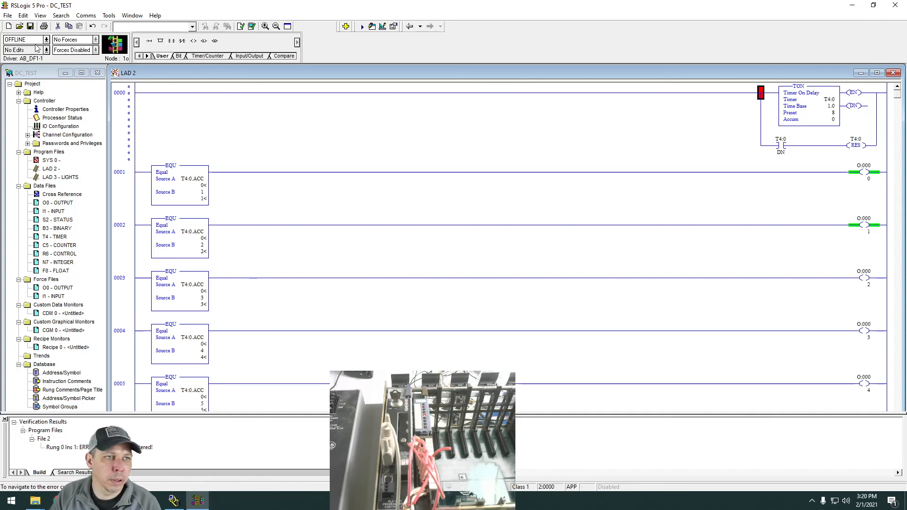
pyautogui.click(896, 6)
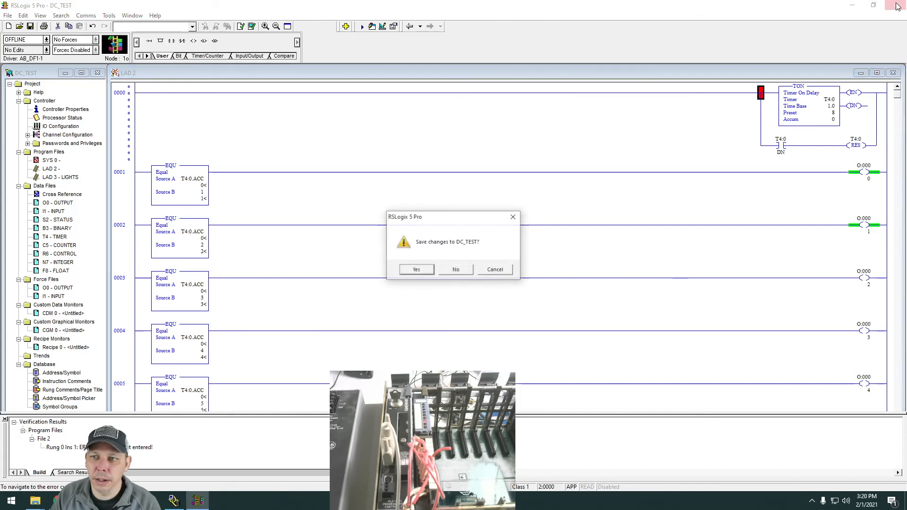
pyautogui.click(454, 270)
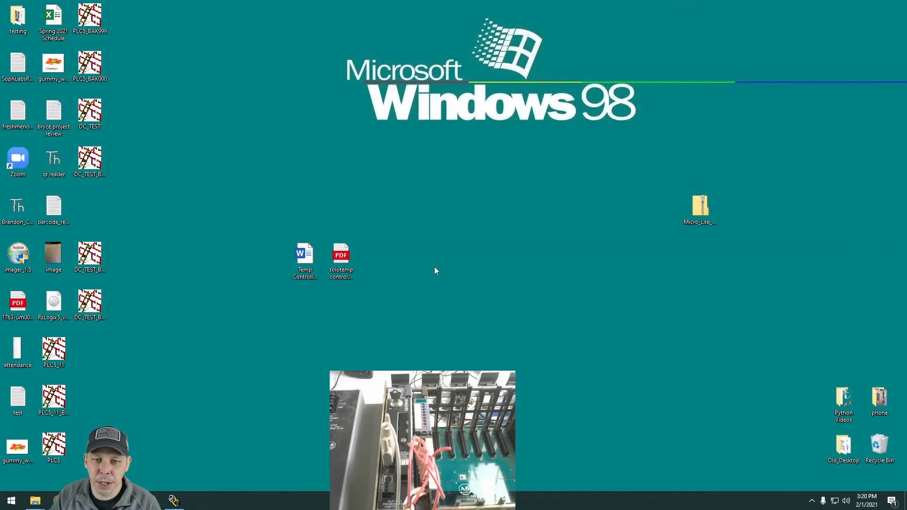
pyautogui.click(174, 500)
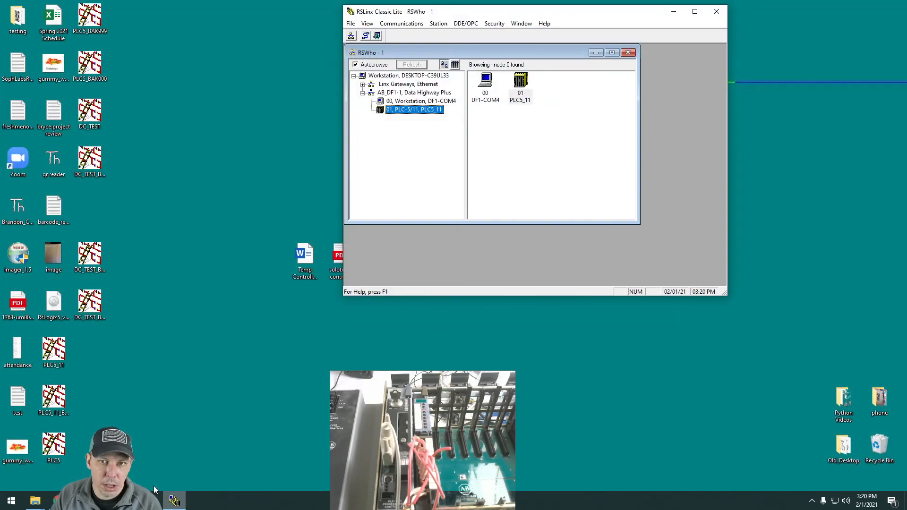